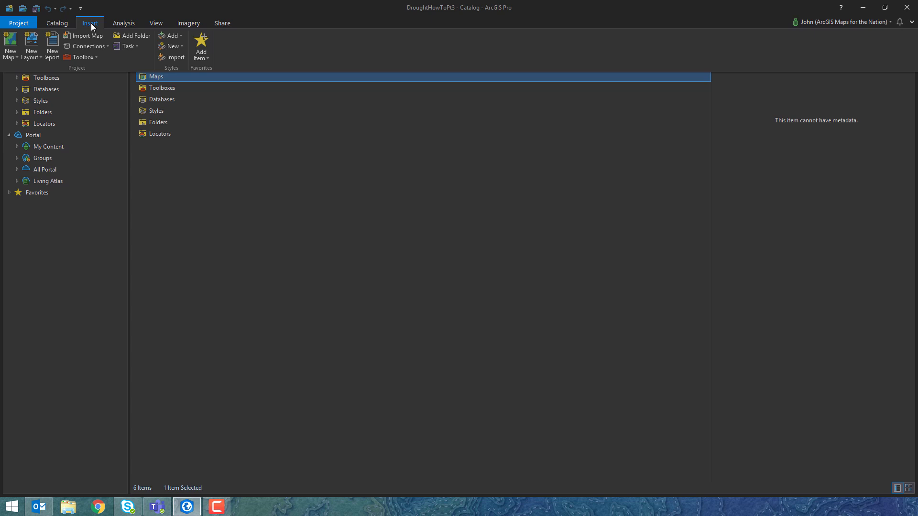
# Step: Create a new ANSI C landscape layout and set its page width to 17 in, making the page 17 by 17 in
pyautogui.click(33, 54)
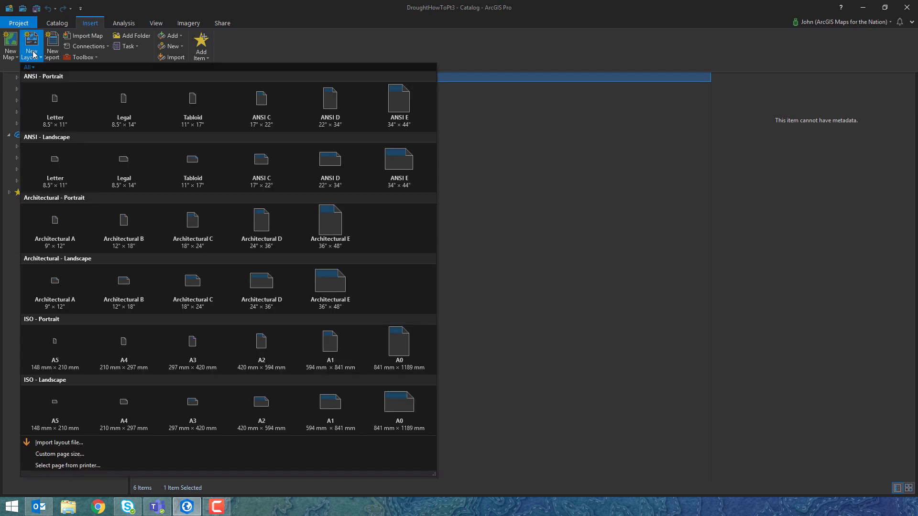
pyautogui.click(261, 162)
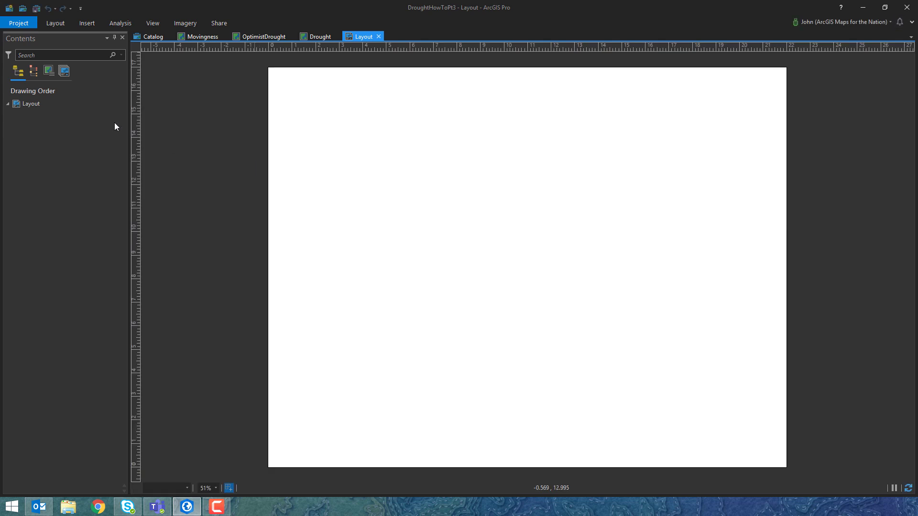
pyautogui.rightClick(58, 104)
pyautogui.click(88, 264)
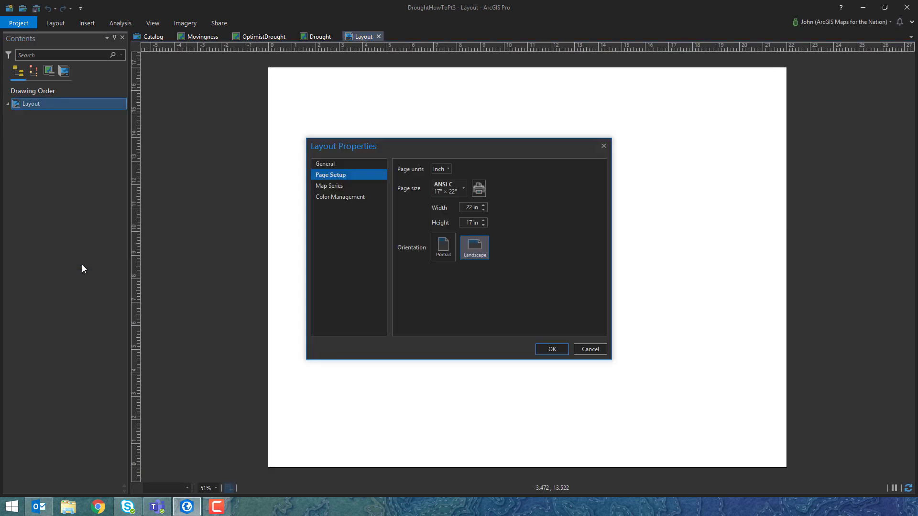
pyautogui.write('17')
pyautogui.press('Tab')
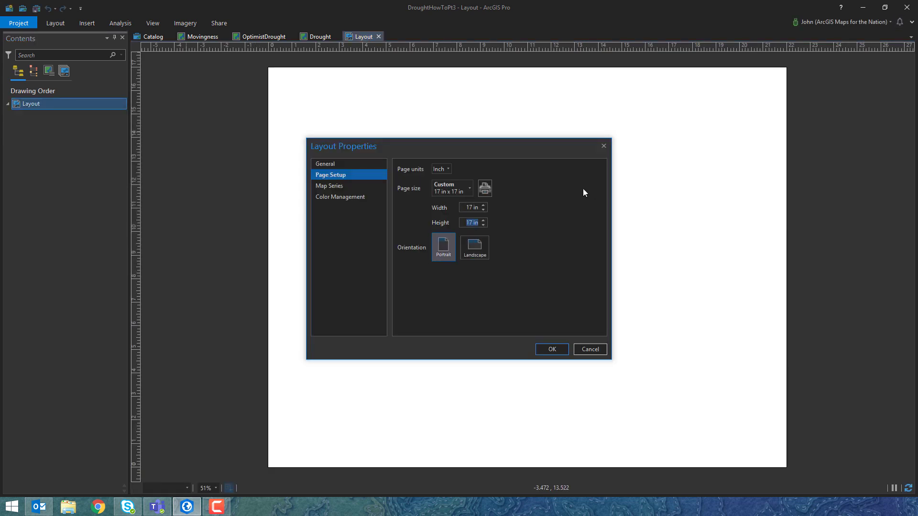
pyautogui.click(552, 352)
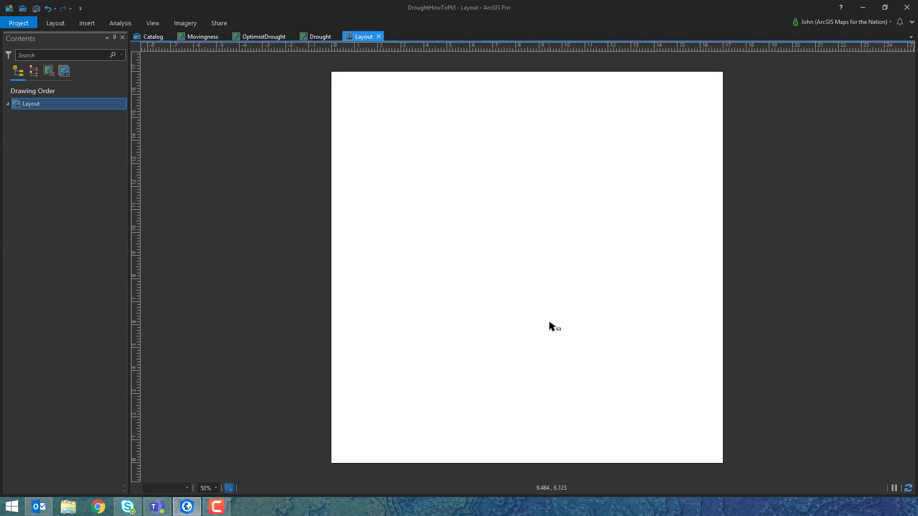
# Step: Insert a map frame from the current Drought map view at 1:12,565,141, covering the whole layout page
pyautogui.click(83, 25)
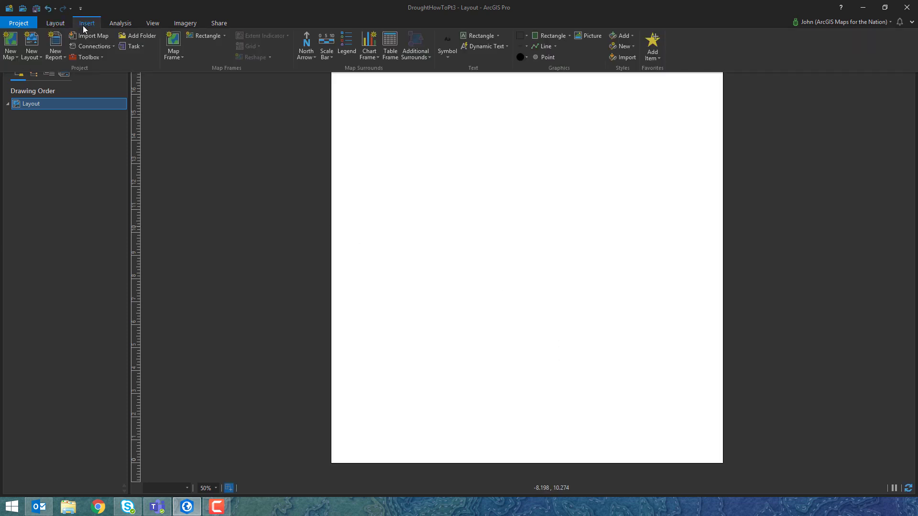
pyautogui.click(179, 58)
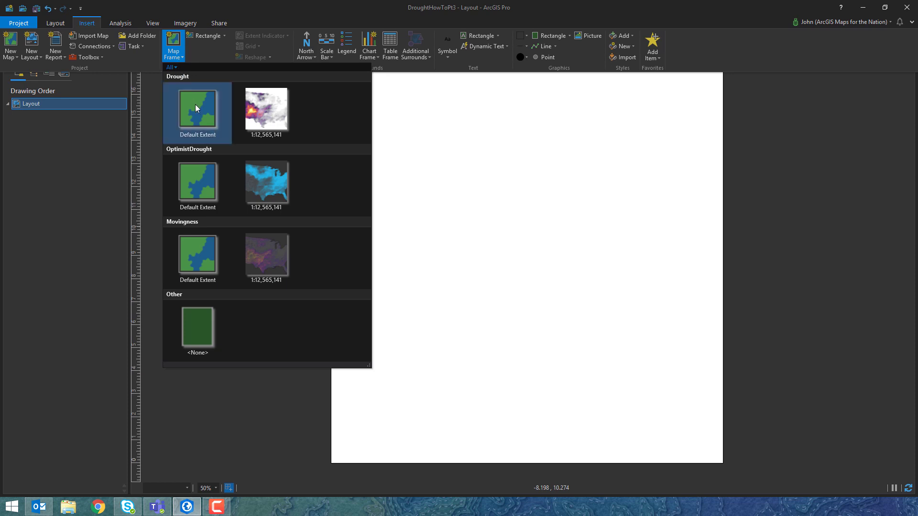
pyautogui.click(270, 112)
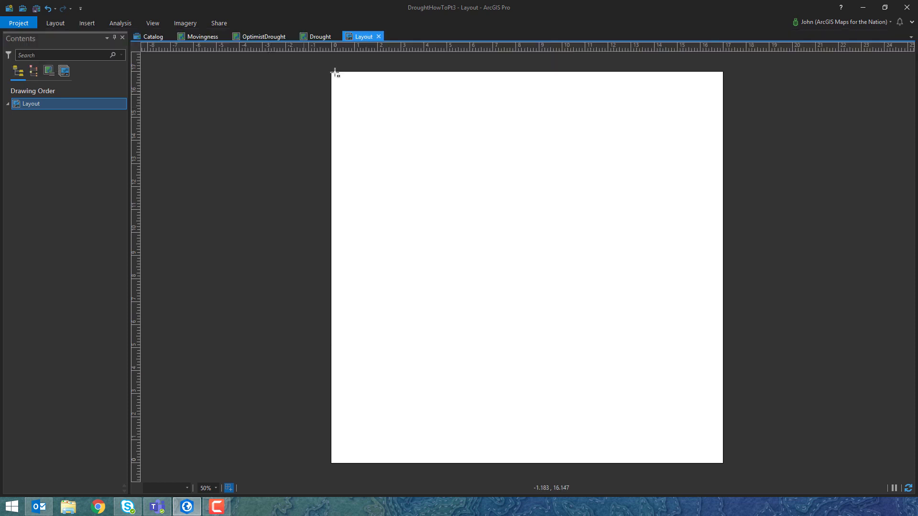
pyautogui.moveTo(334, 74); pyautogui.dragTo(724, 465)
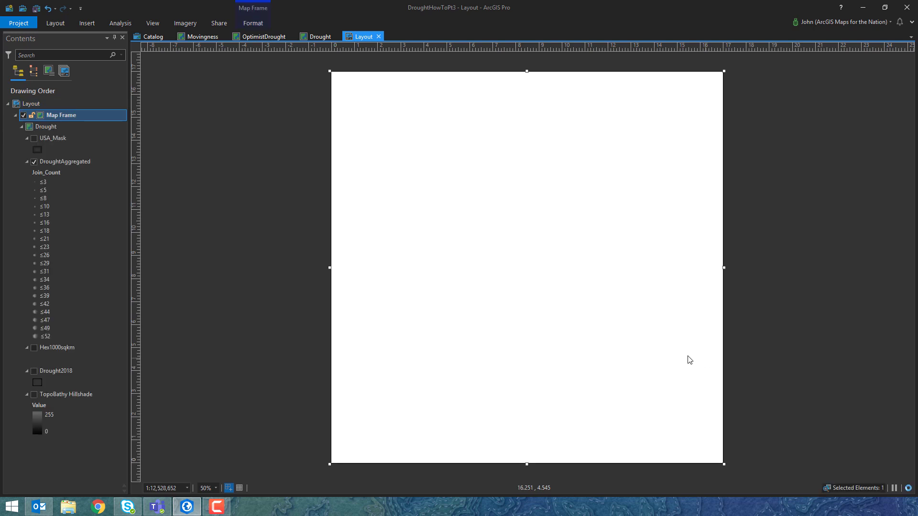
# Step: Set the Drought map frame's size to 17 in wide and 17 in high
pyautogui.rightClick(93, 117)
pyautogui.click(117, 303)
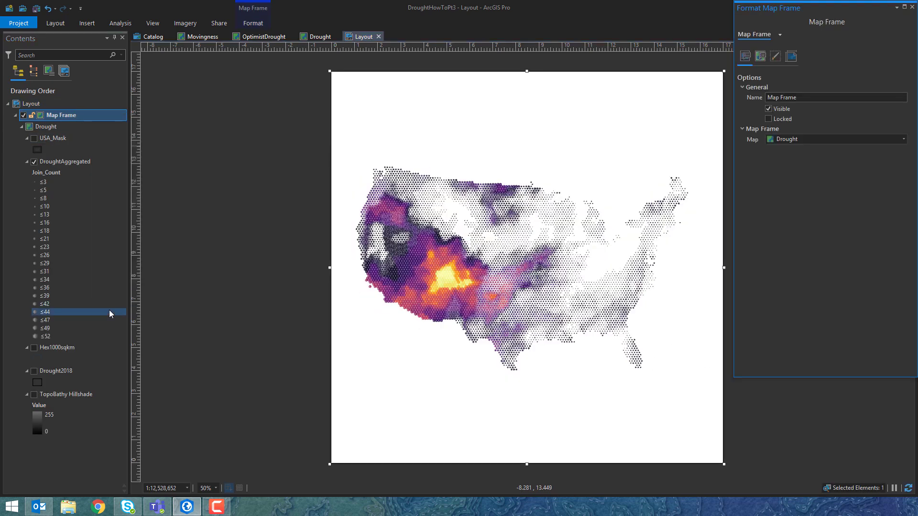
pyautogui.click(790, 57)
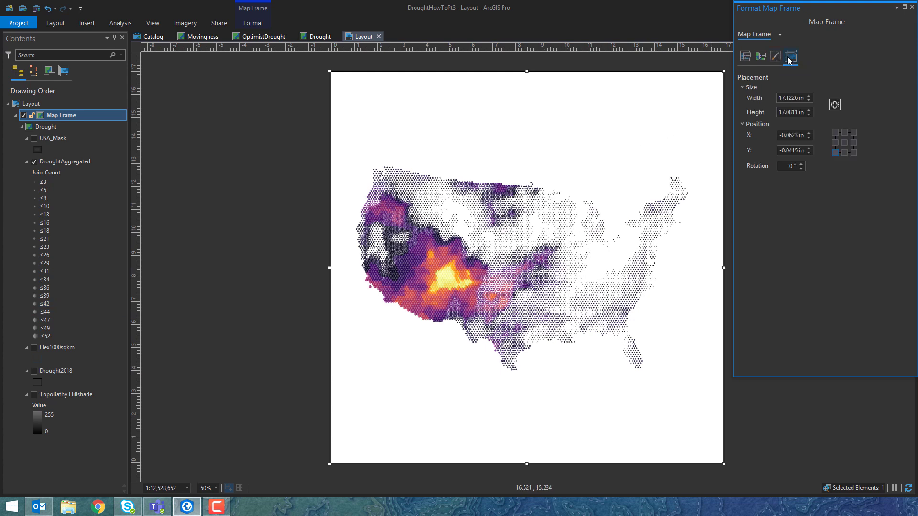
pyautogui.press('BackSpace')
pyautogui.press('Tab')
pyautogui.write('17')
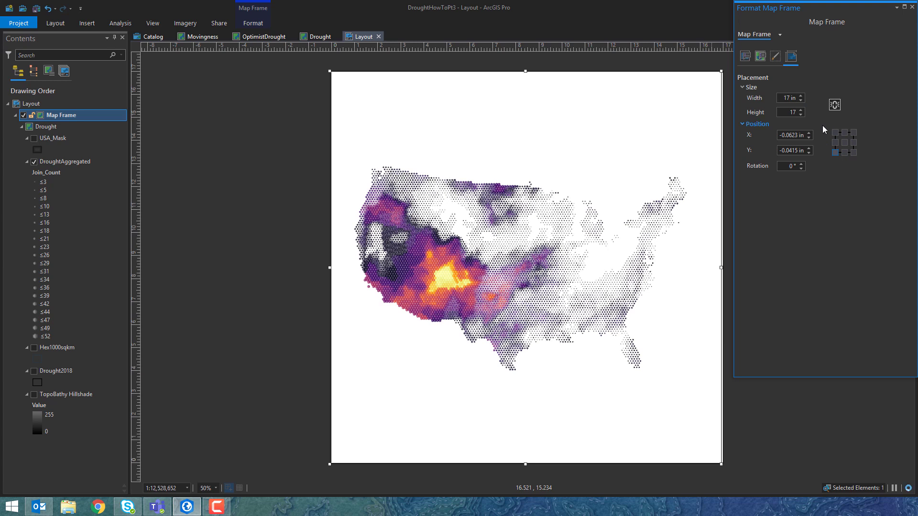
# Step: Set the Drought map frame's position to X 0 in and Y 0 in
pyautogui.click(782, 134)
pyautogui.write('0')
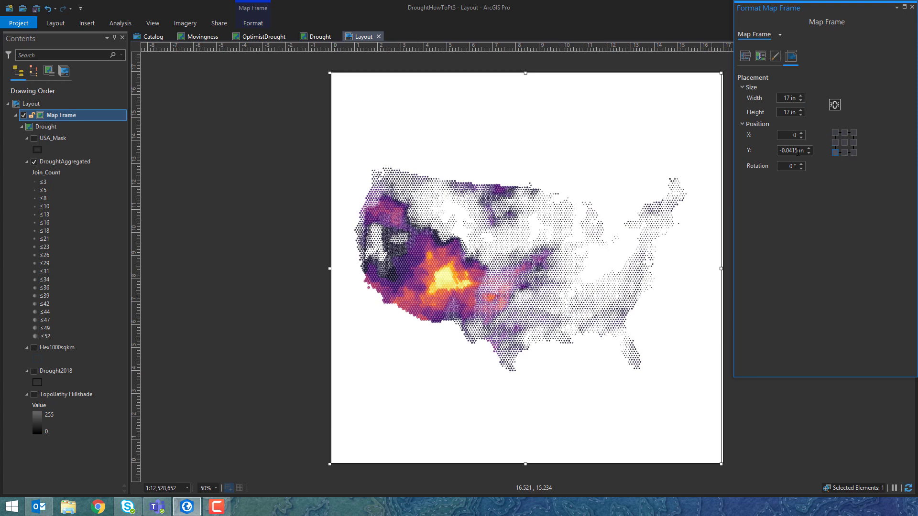
pyautogui.click(781, 149)
pyautogui.write('0')
pyautogui.press('Tab')
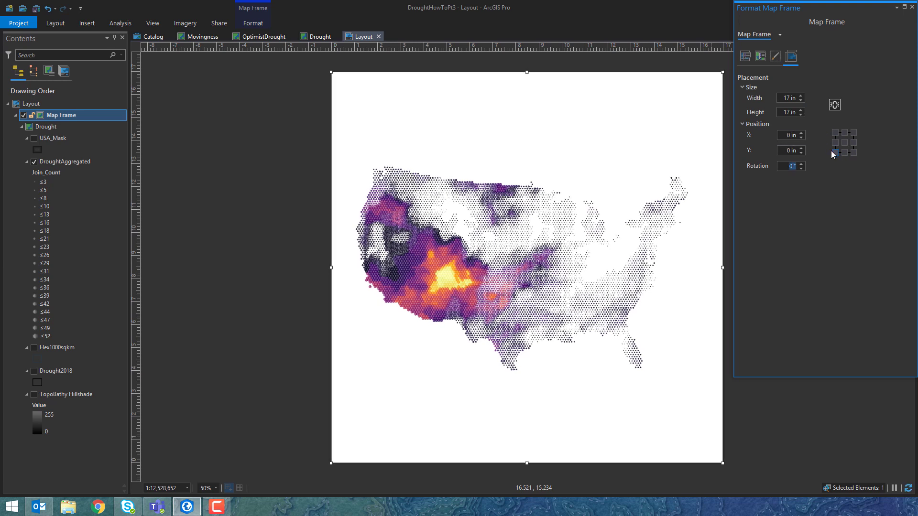
# Step: Set the Drought map frame's border to no color and close its formatting properties
pyautogui.click(776, 57)
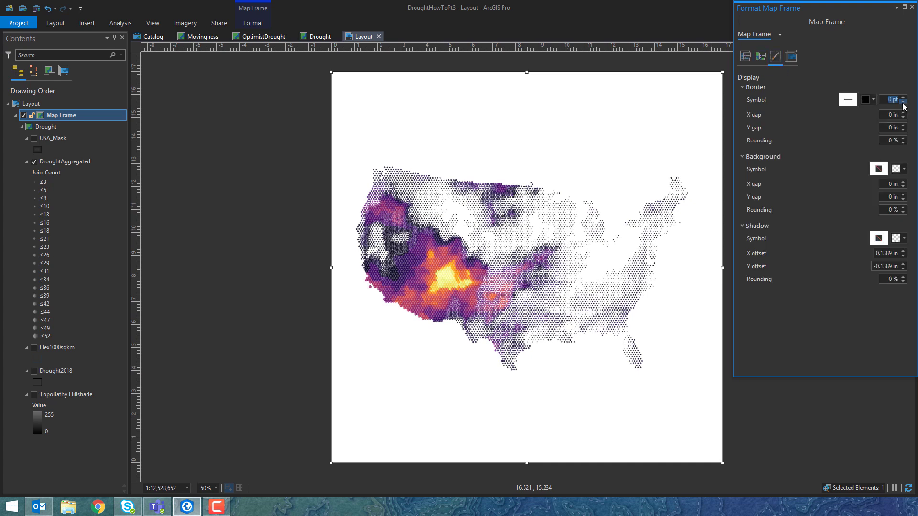
pyautogui.click(874, 100)
pyautogui.click(840, 114)
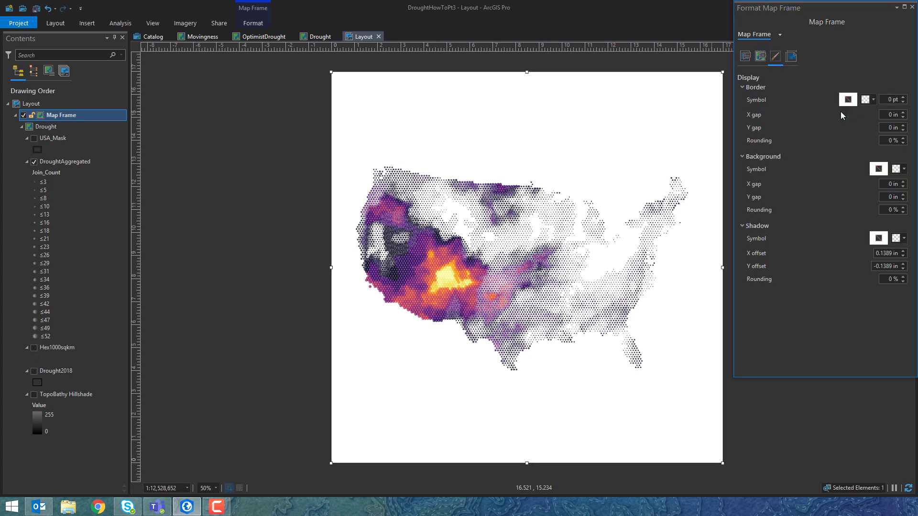
pyautogui.click(913, 7)
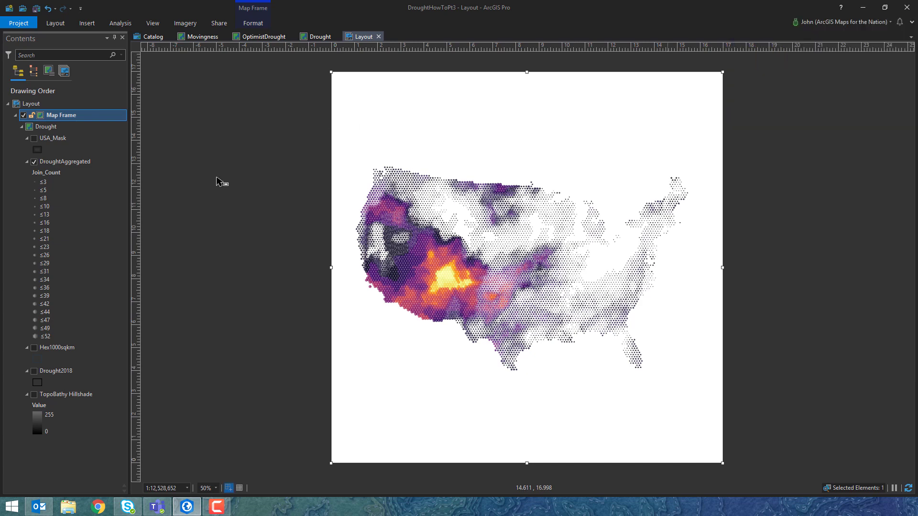
# Step: Turn on the USA_Mask and TopoBathy Hillshade layers, and shift the Drought map upward within its activated frame
pyautogui.click(34, 139)
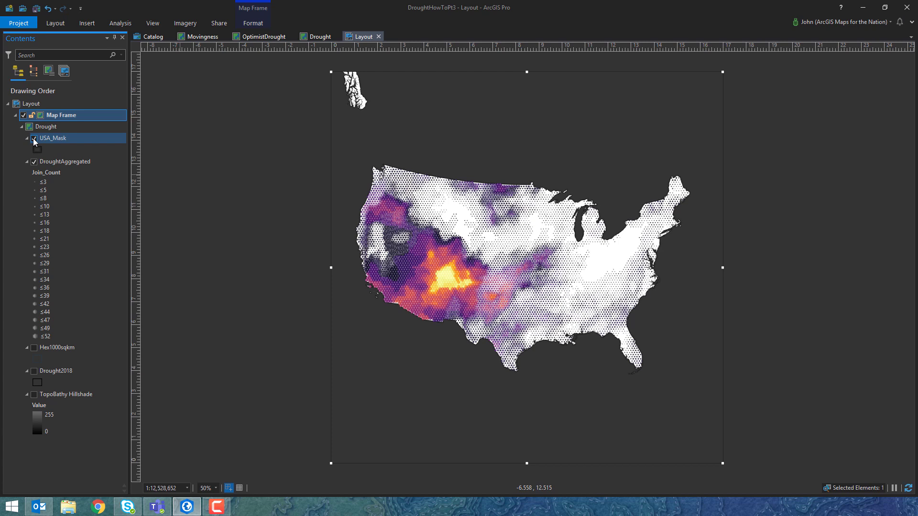
pyautogui.click(34, 395)
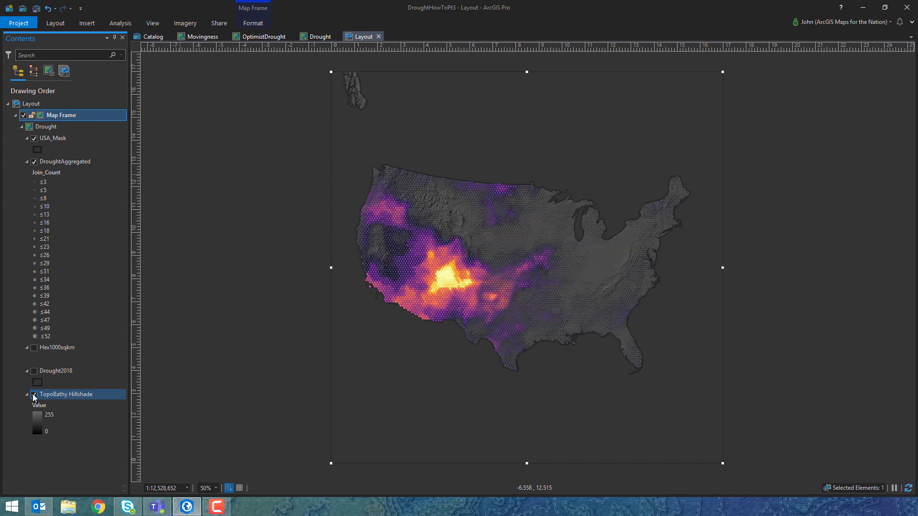
pyautogui.rightClick(93, 117)
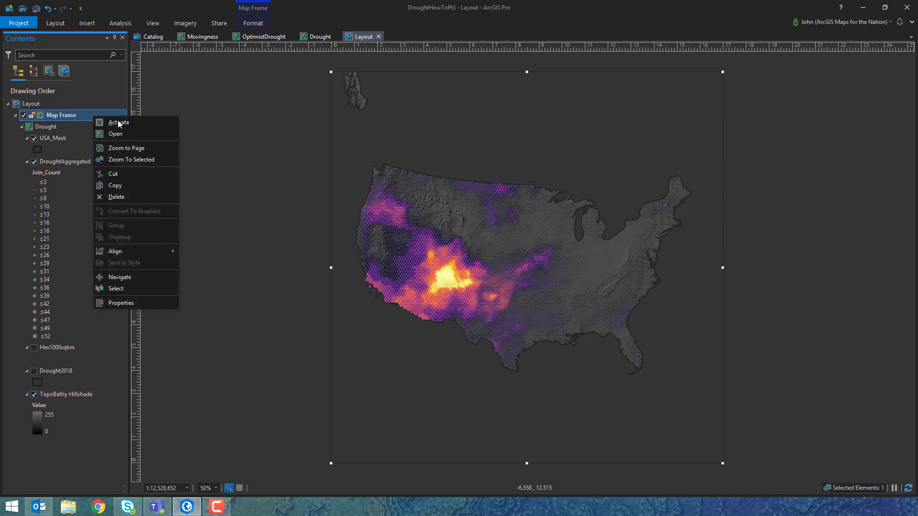
pyautogui.click(119, 123)
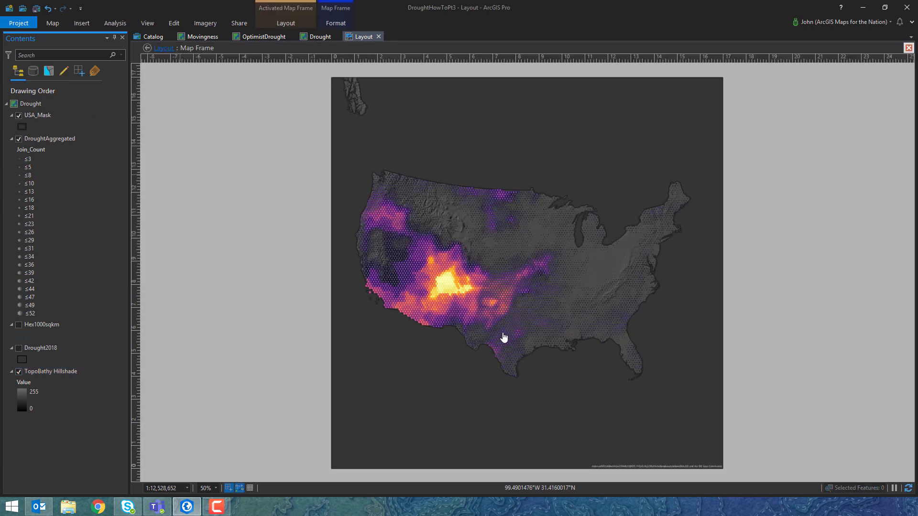
pyautogui.moveTo(504, 338); pyautogui.dragTo(507, 277)
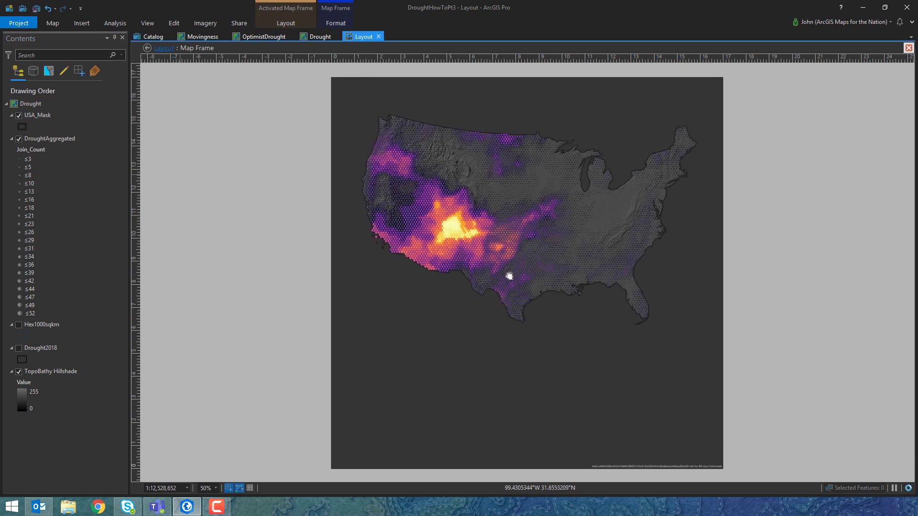
pyautogui.click(164, 50)
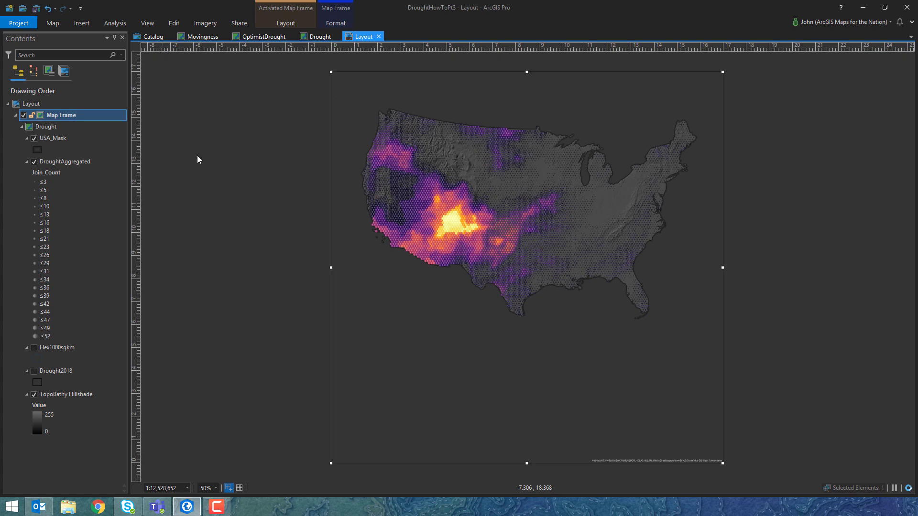
pyautogui.click(204, 163)
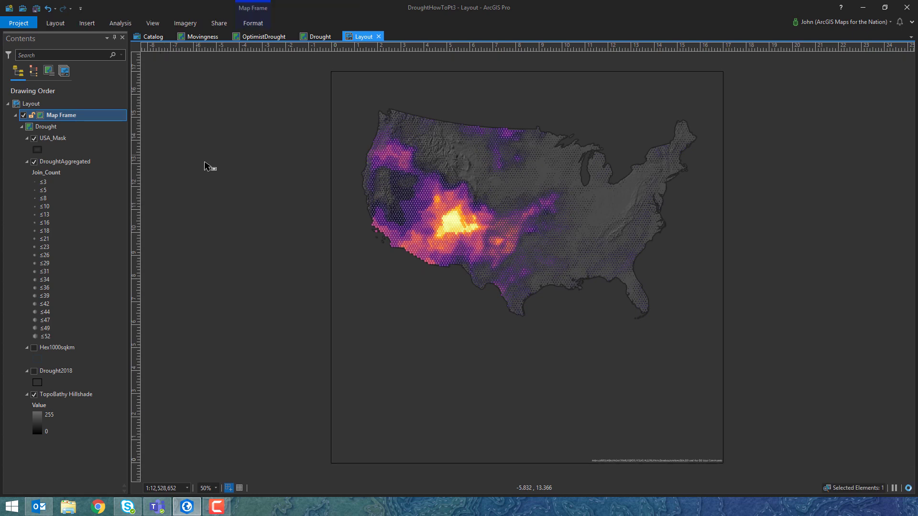
# Step: Insert a map frame from the OptimistDrought view at 1:12,565,141 below the main map's western half, about 6.6 by 4.3 in
pyautogui.click(87, 25)
pyautogui.click(173, 54)
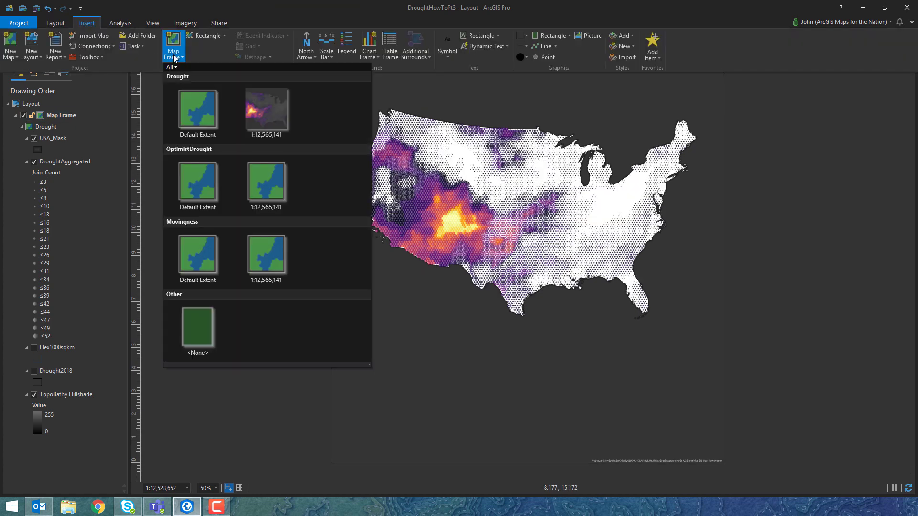
pyautogui.click(258, 186)
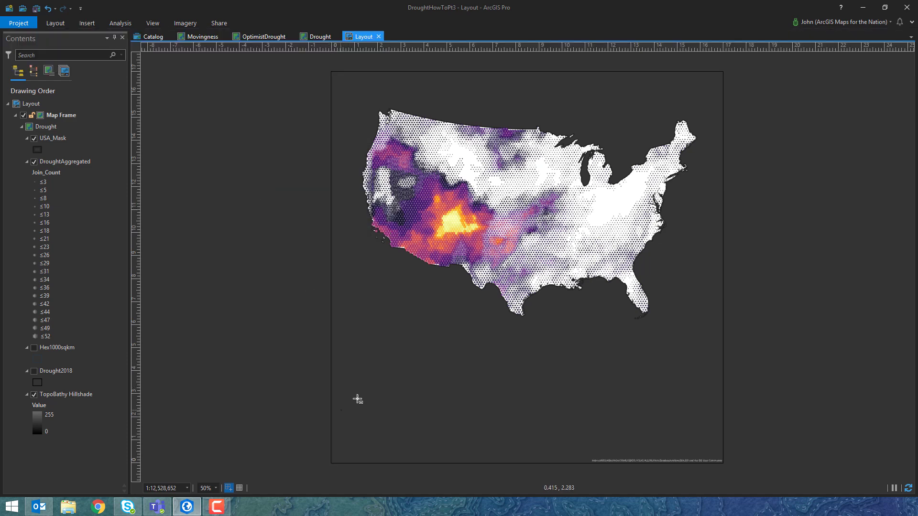
pyautogui.moveTo(358, 399); pyautogui.dragTo(495, 311)
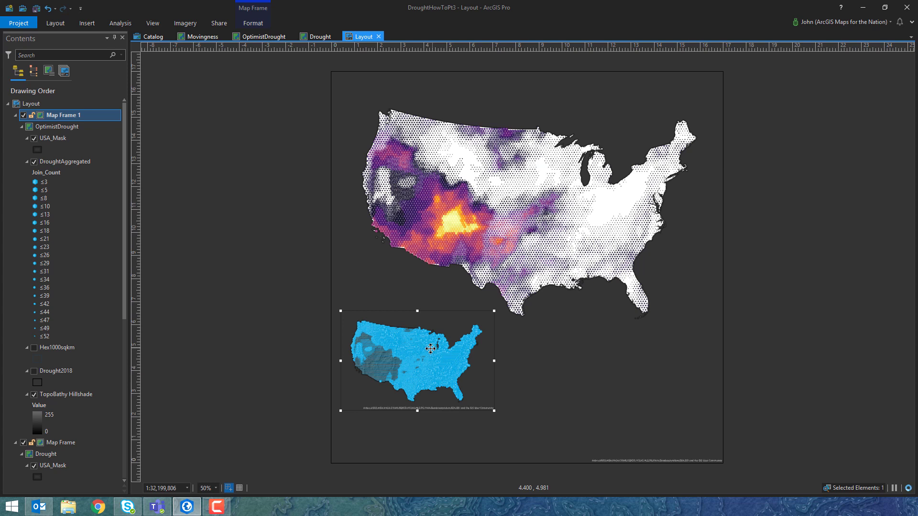
pyautogui.click(185, 335)
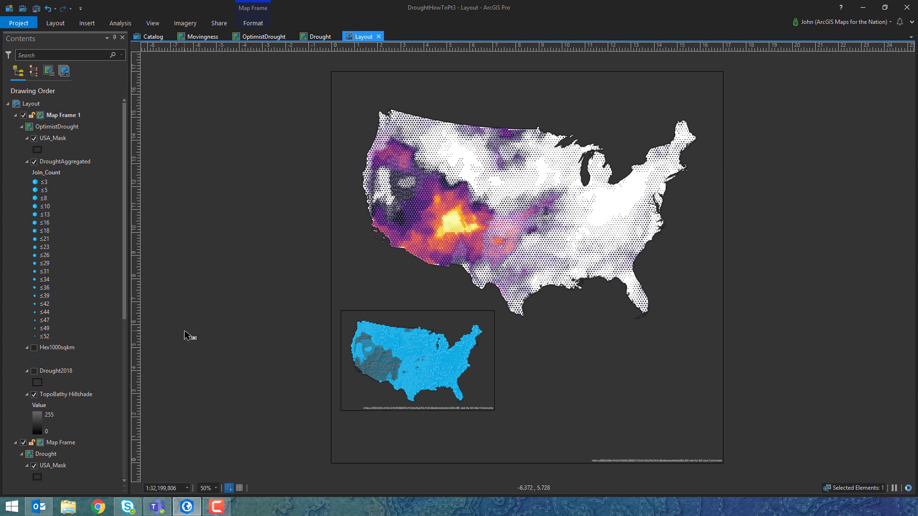
# Step: Toggle the TopoBathy Hillshade layers in both map frames and refresh the layout view to redraw the maps
pyautogui.click(34, 395)
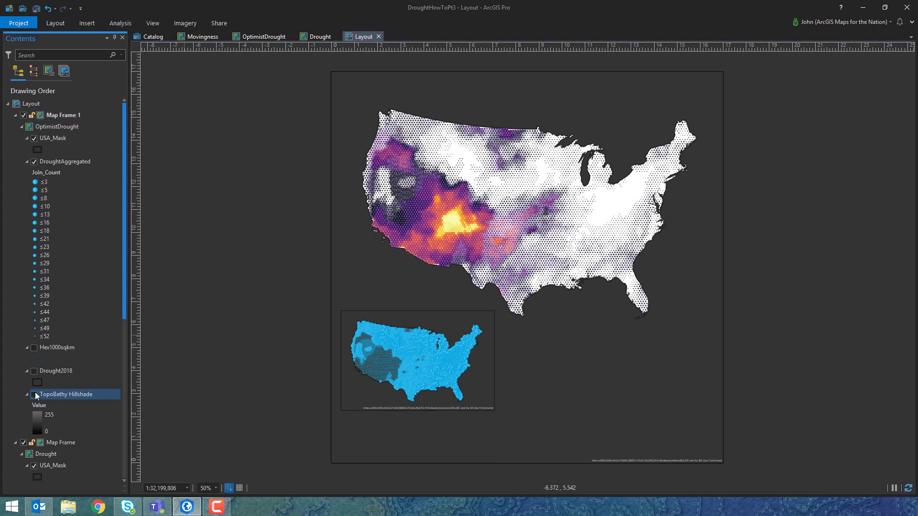
pyautogui.click(34, 394)
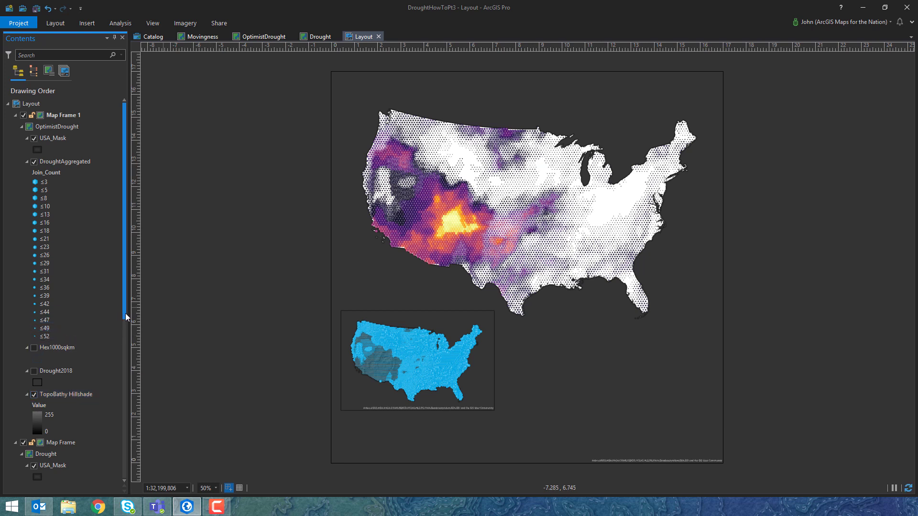
pyautogui.click(22, 126)
pyautogui.click(34, 418)
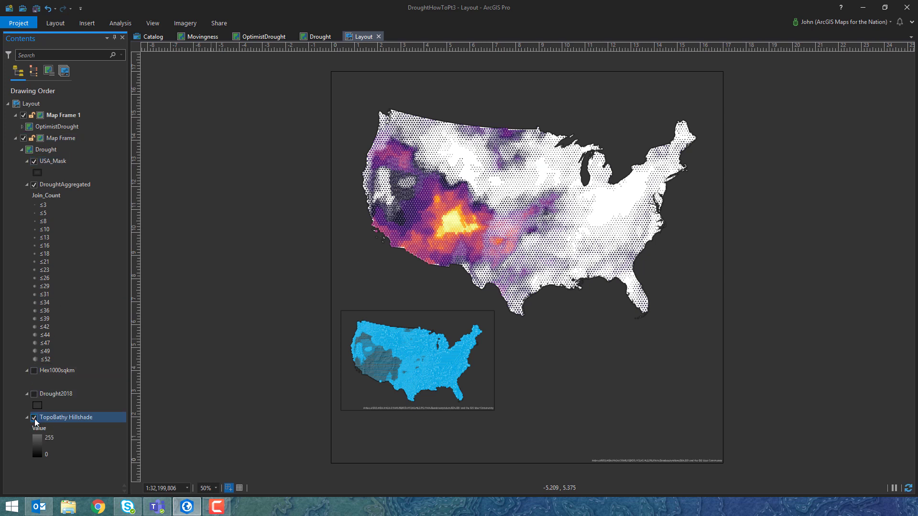
pyautogui.click(908, 488)
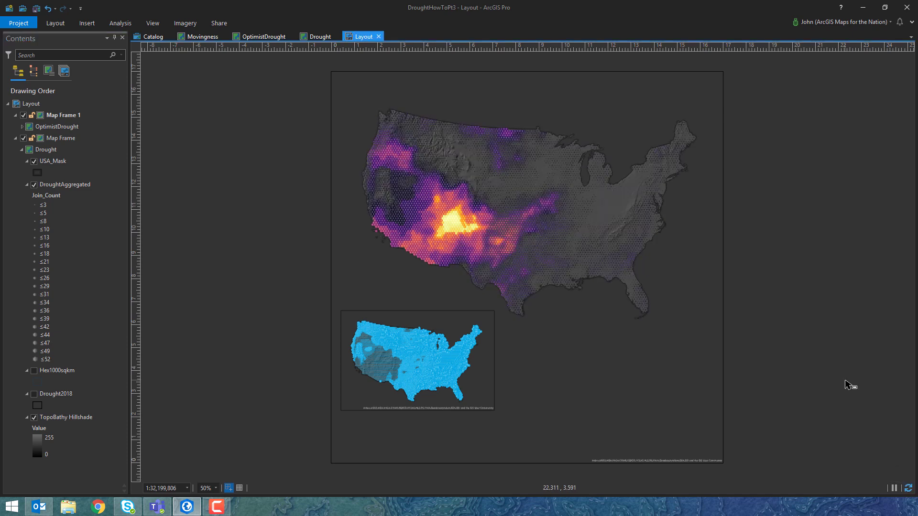
# Step: Collapse the Drought map's layer list, expand the OptimistDrought one, and examine the OptimistDrought inset up close
pyautogui.click(22, 149)
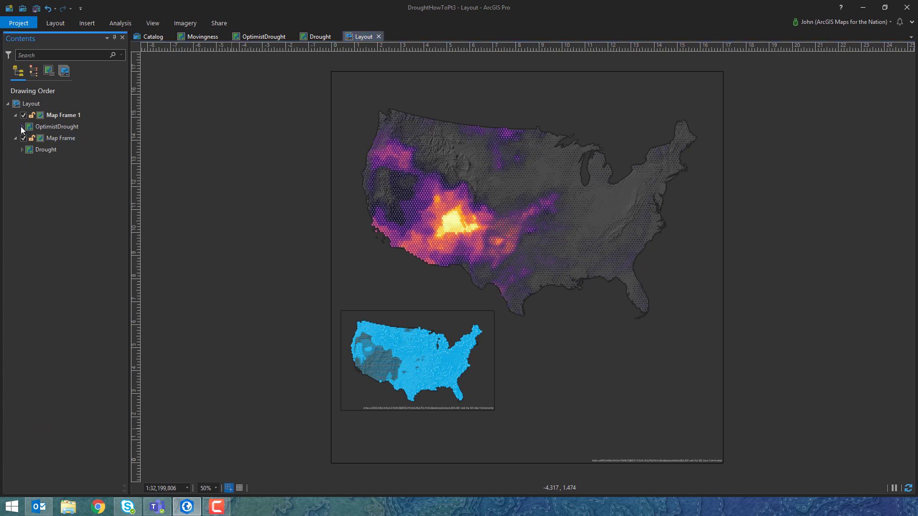
pyautogui.click(22, 127)
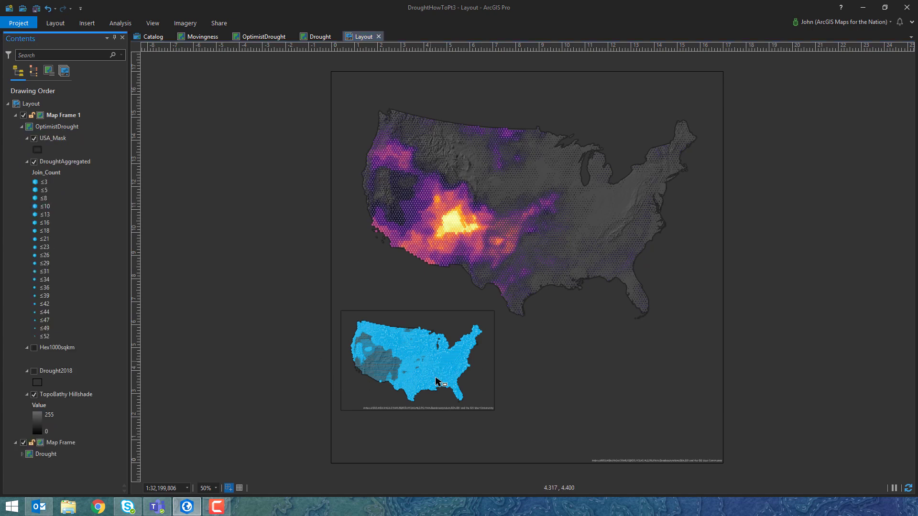
pyautogui.scroll(2, 430, 380)
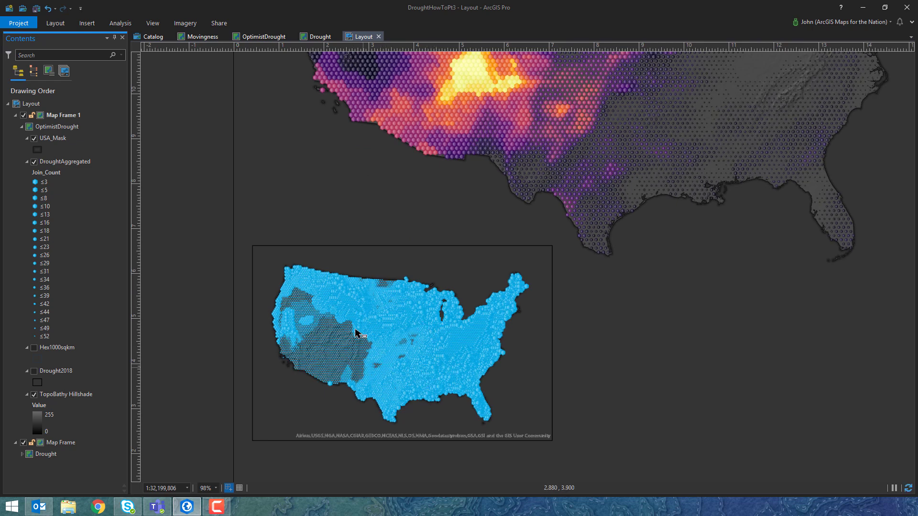
# Step: Set the OptimistDrought map's reference scale at 1:12,565,141 and return to the layout
pyautogui.click(263, 36)
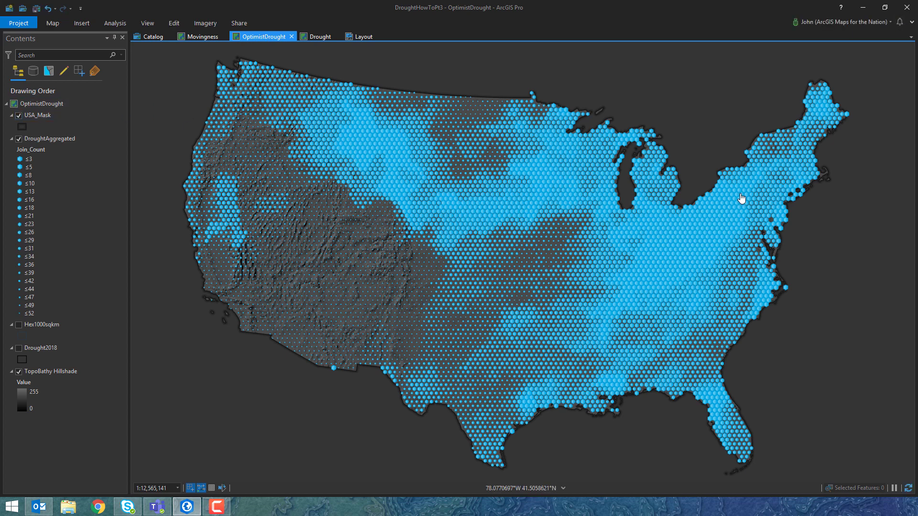
pyautogui.click(74, 107)
pyautogui.rightClick(74, 107)
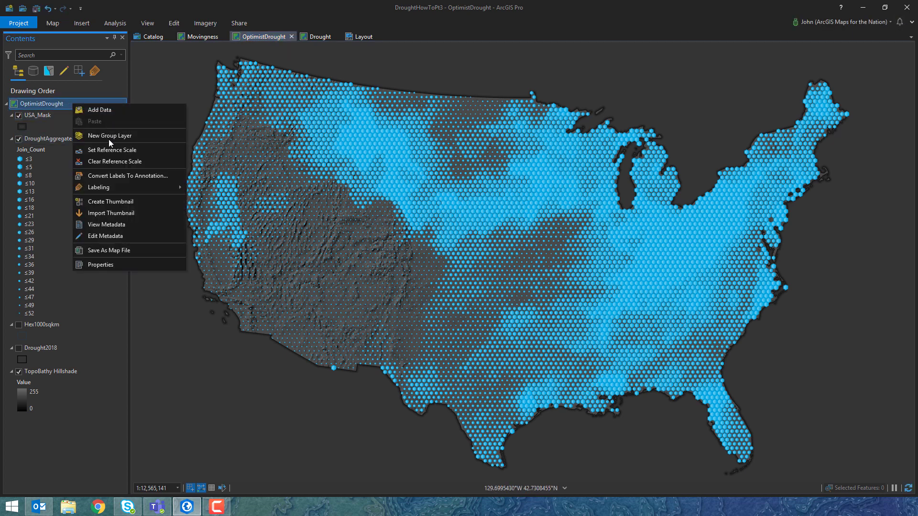
pyautogui.click(110, 152)
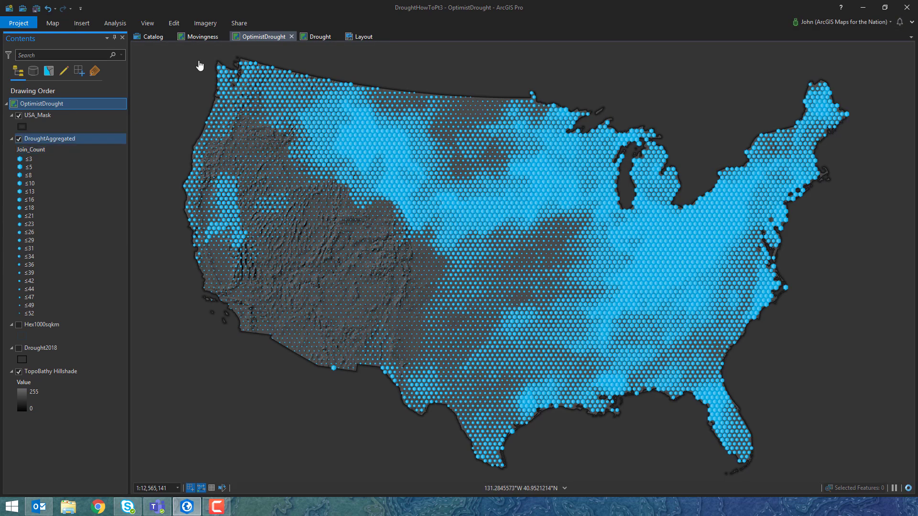
pyautogui.click(362, 37)
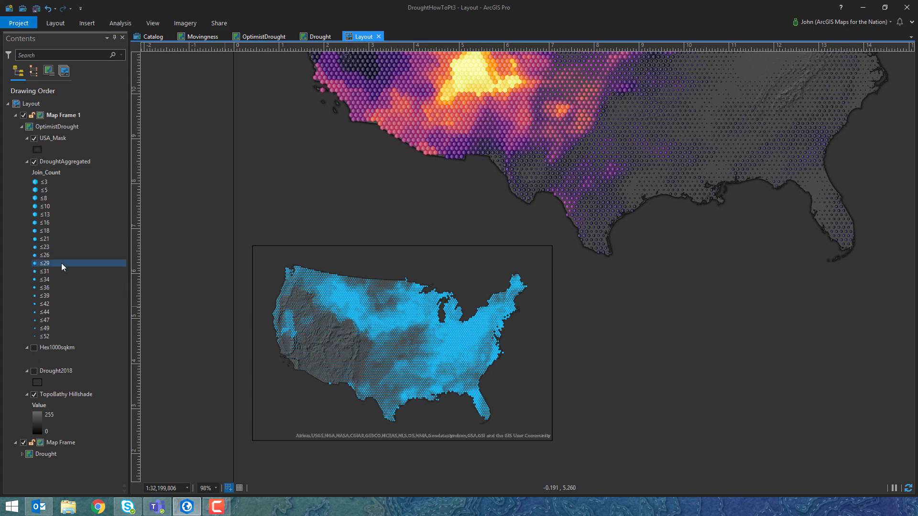
# Step: Remove the border around the OptimistDrought inset by giving its map frame no border colour
pyautogui.rightClick(102, 117)
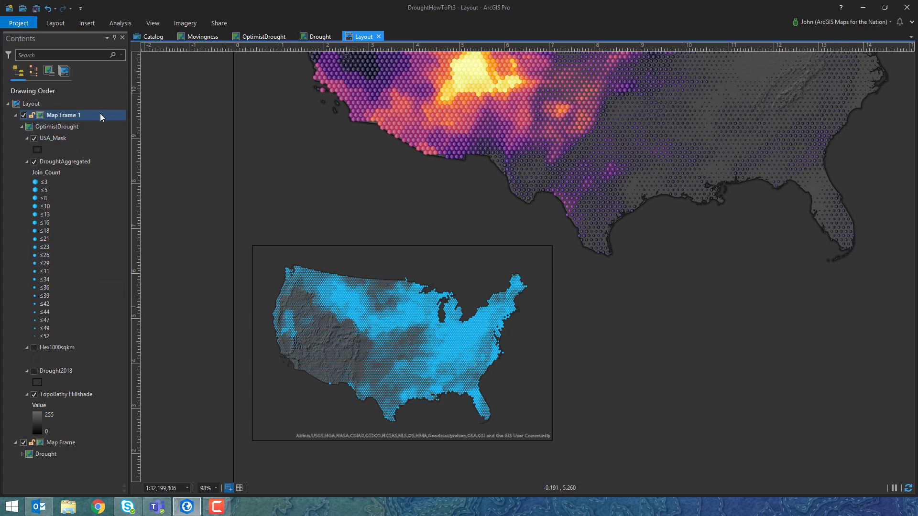
pyautogui.click(130, 301)
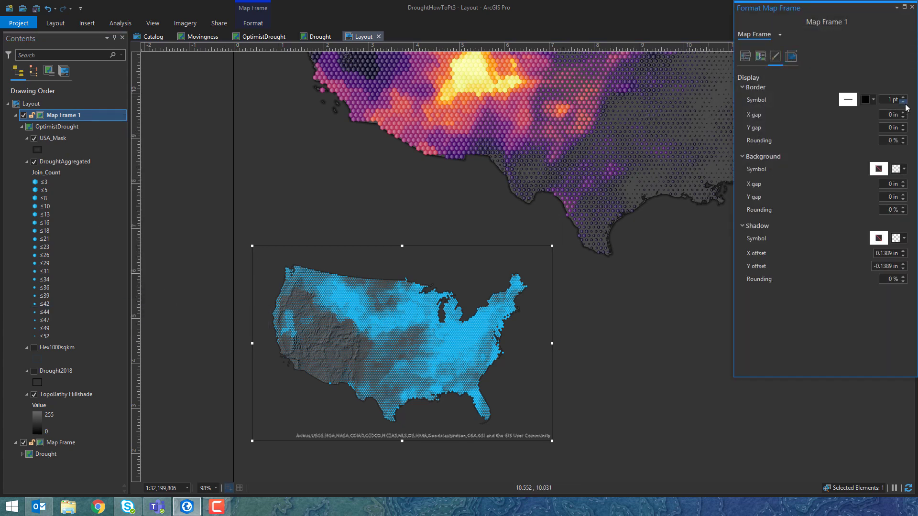
pyautogui.click(873, 99)
pyautogui.click(863, 114)
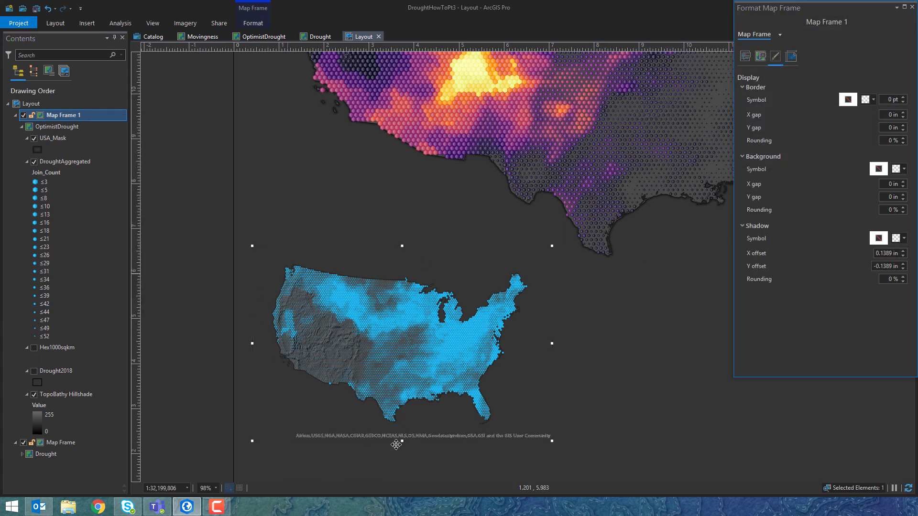
pyautogui.click(179, 273)
pyautogui.click(912, 7)
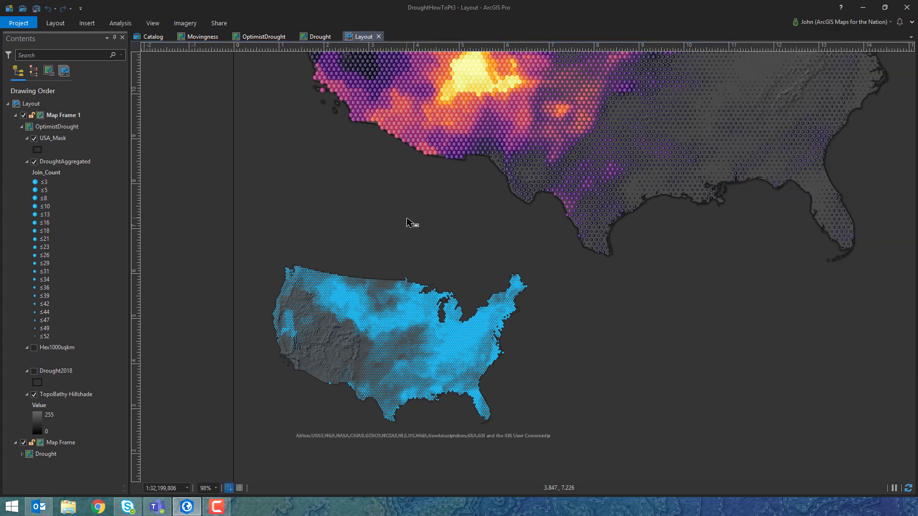
# Step: Collapse the OptimistDrought layer list and copy the OptimistDrought inset's map frame
pyautogui.scroll(-2, 225, 252)
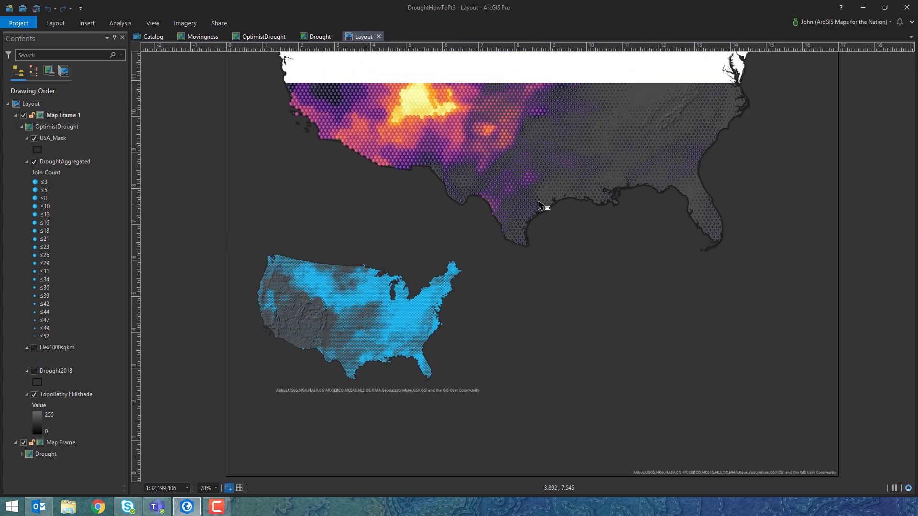
pyautogui.moveTo(542, 205); pyautogui.dragTo(518, 234)
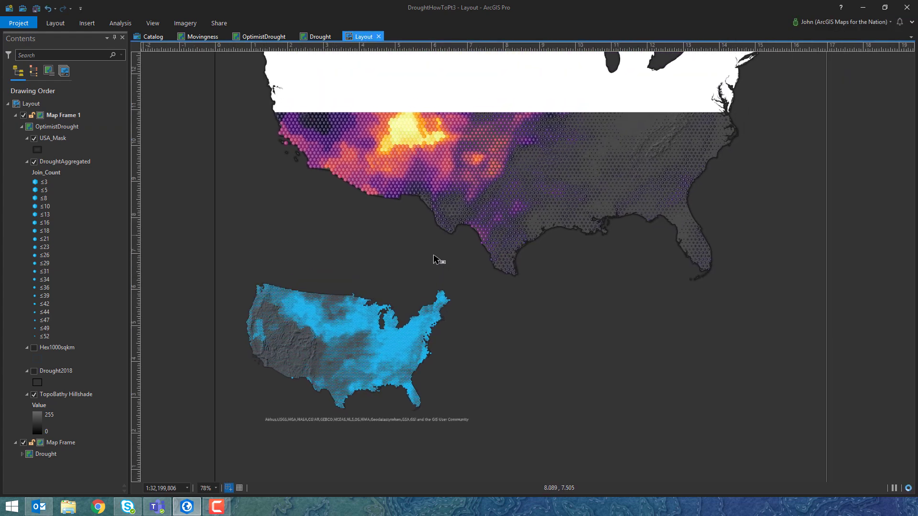
pyautogui.click(23, 128)
pyautogui.click(23, 127)
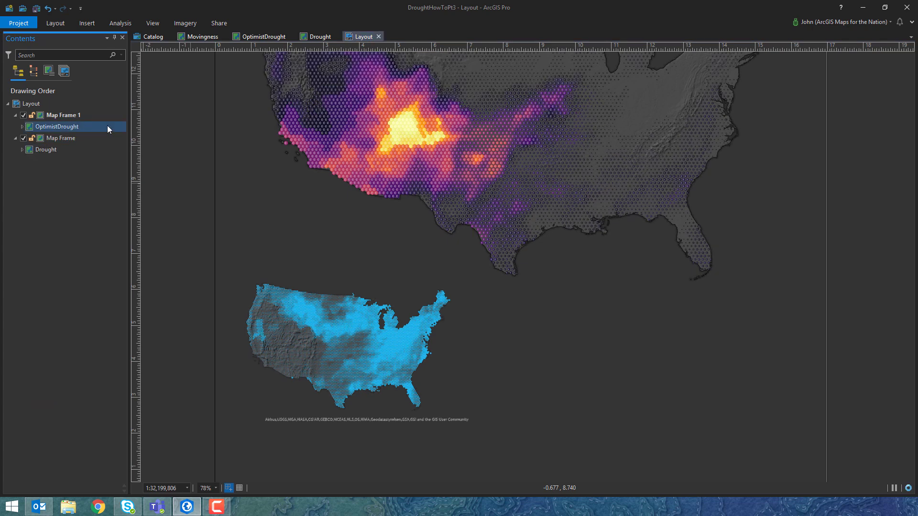
pyautogui.click(374, 330)
pyautogui.rightClick(374, 330)
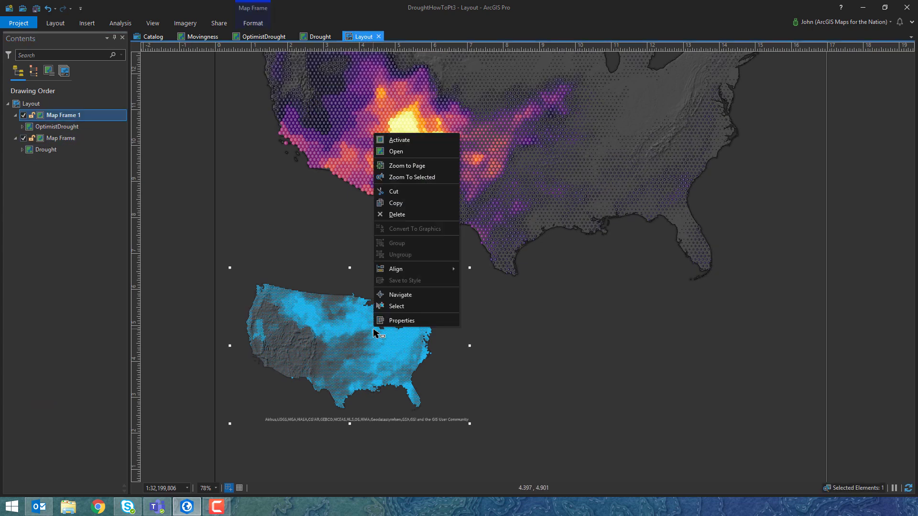
pyautogui.click(405, 202)
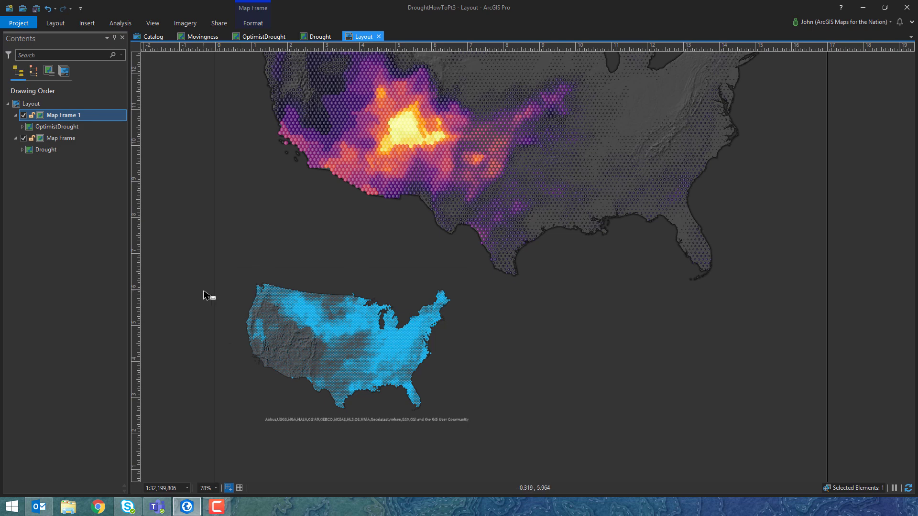
# Step: Paste the copied map frame and move the duplicate about 8 in east of the original inset at the same height
pyautogui.click(606, 340)
pyautogui.rightClick(605, 337)
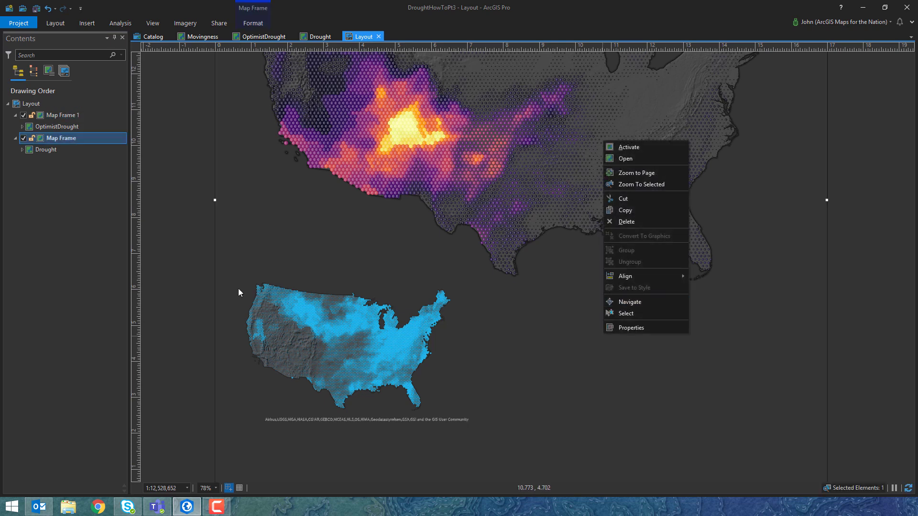
pyautogui.click(201, 292)
pyautogui.rightClick(845, 288)
pyautogui.click(876, 274)
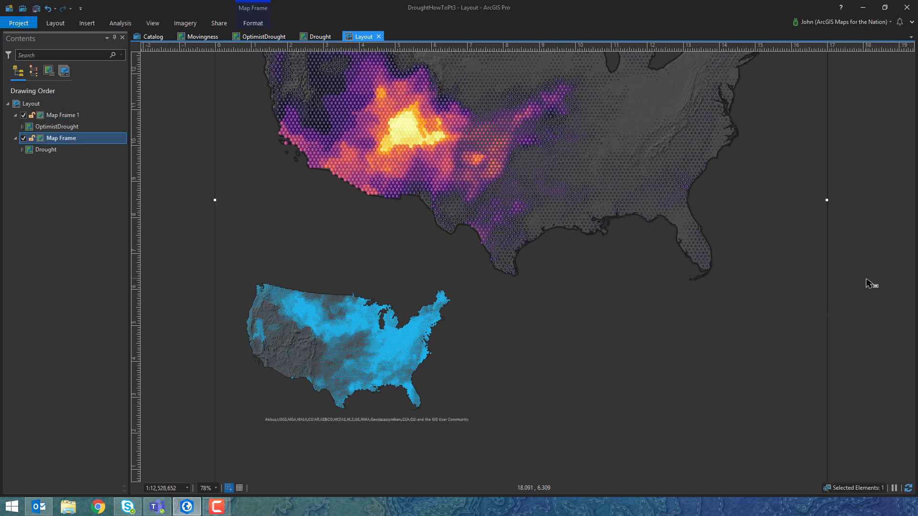
pyautogui.click(861, 283)
pyautogui.rightClick(859, 283)
pyautogui.click(794, 315)
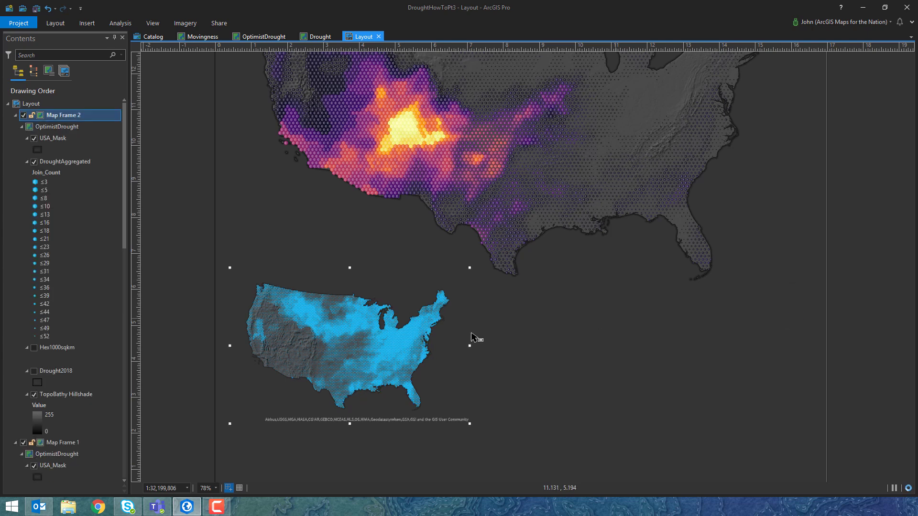
pyautogui.moveTo(311, 334); pyautogui.dragTo(601, 335)
# Step: Change the duplicated map frame's source map to Movingness in its properties
pyautogui.rightClick(610, 350)
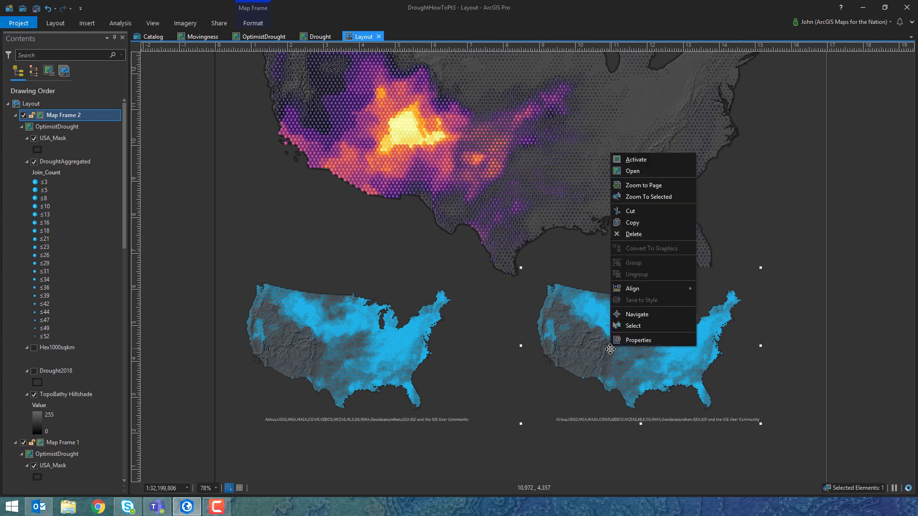
pyautogui.click(636, 342)
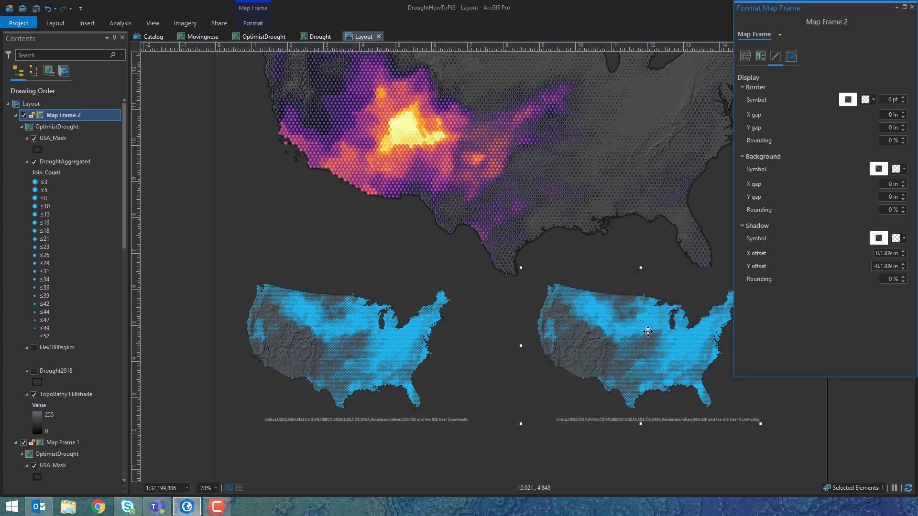
pyautogui.click(745, 57)
pyautogui.click(903, 140)
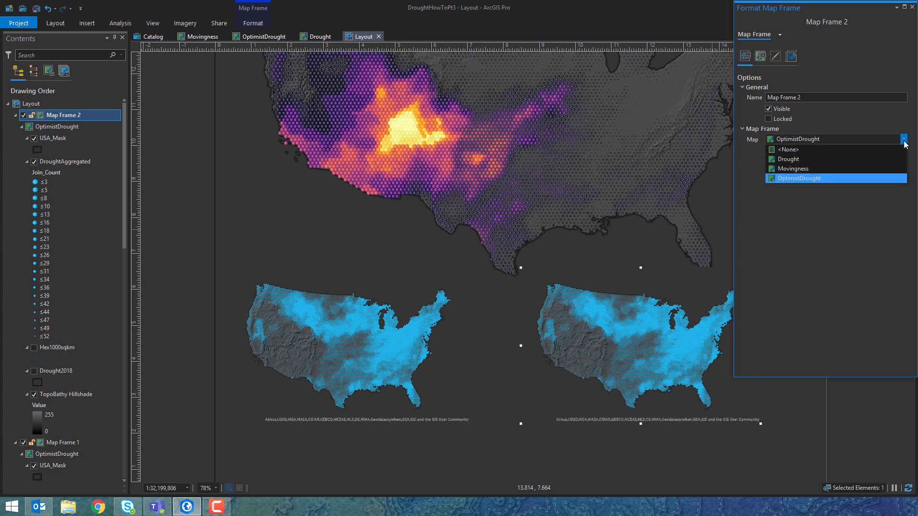
pyautogui.click(801, 170)
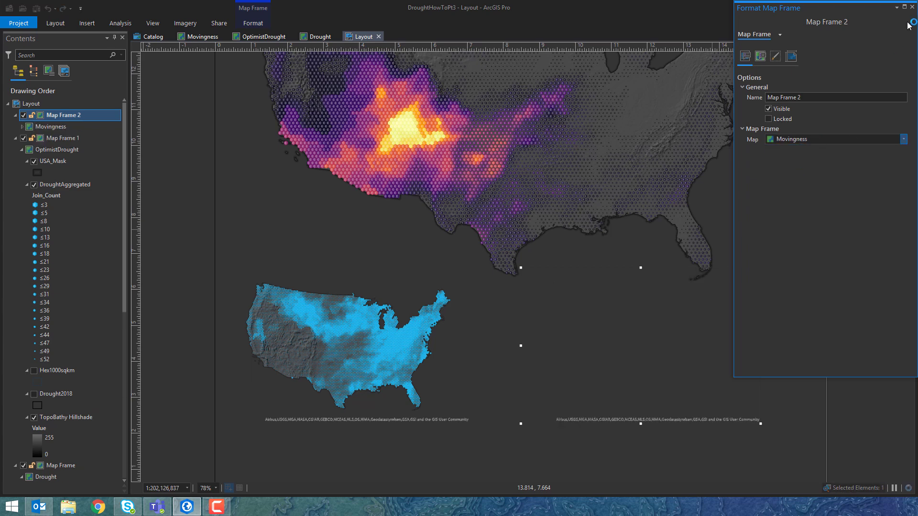
pyautogui.click(913, 8)
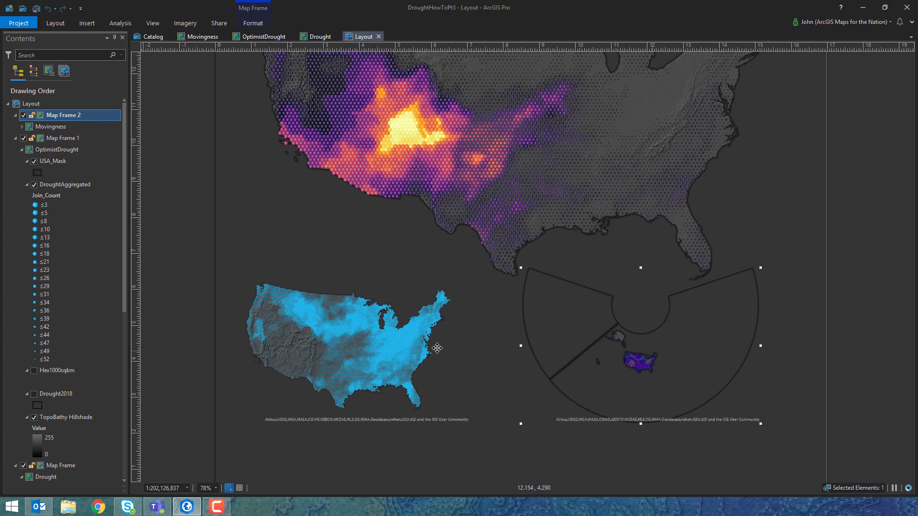
# Step: Copy the OptimistDrought inset's scale of 1:32,199,806 and apply it to the Movingness map frame
pyautogui.click(332, 344)
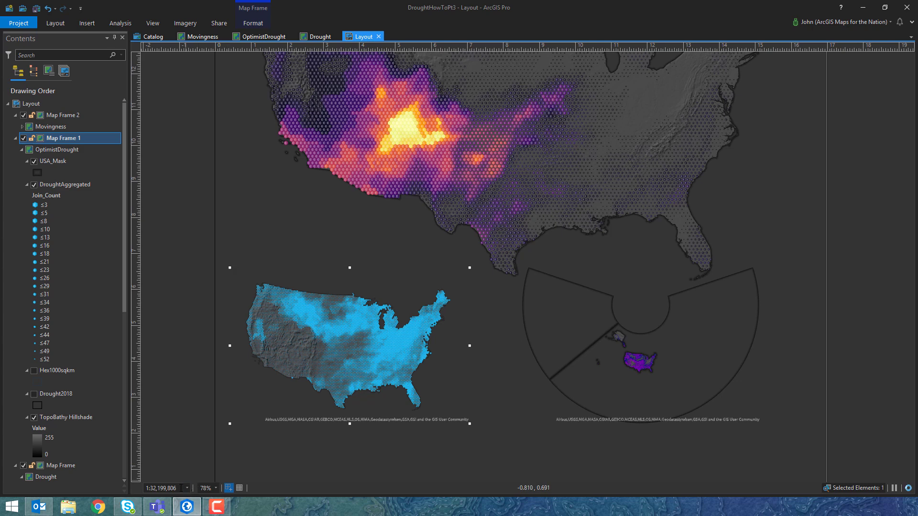
pyautogui.click(169, 488)
pyautogui.rightClick(168, 489)
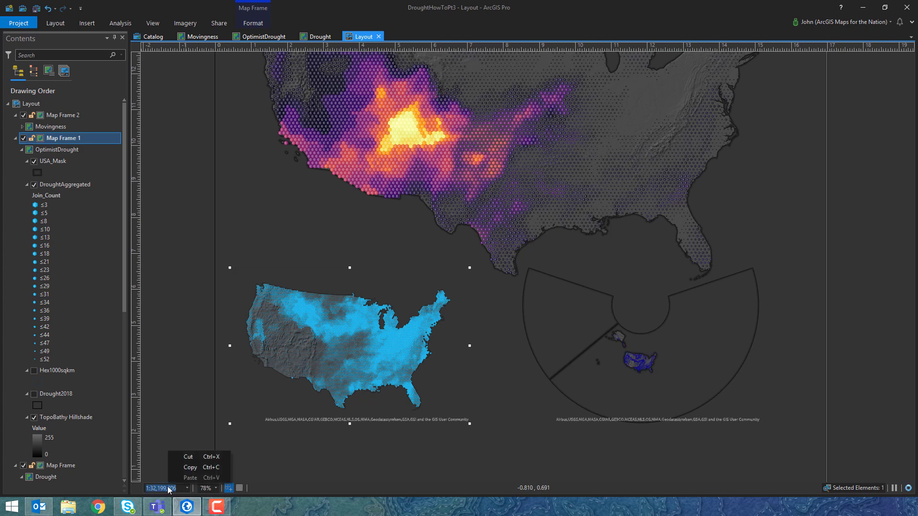
pyautogui.click(190, 467)
pyautogui.click(615, 351)
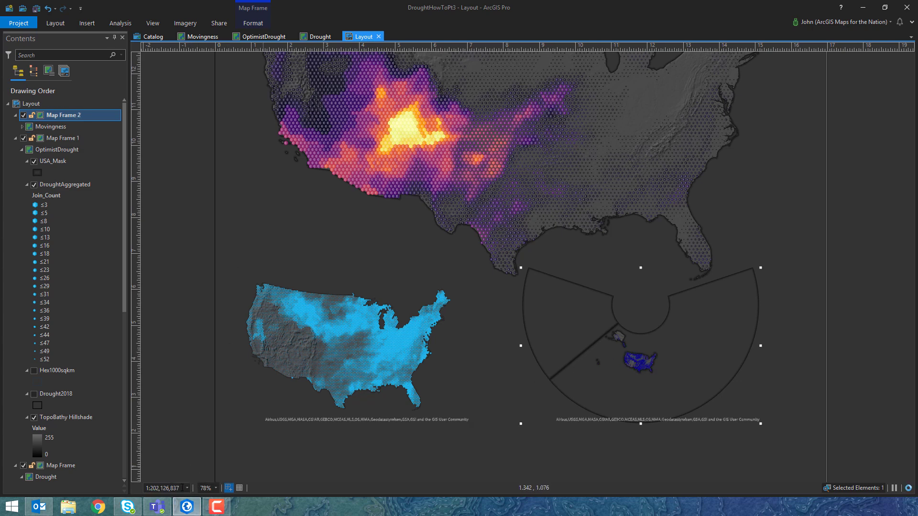
pyautogui.click(177, 488)
pyautogui.rightClick(177, 488)
pyautogui.click(192, 477)
pyautogui.press('Return')
pyautogui.click(163, 487)
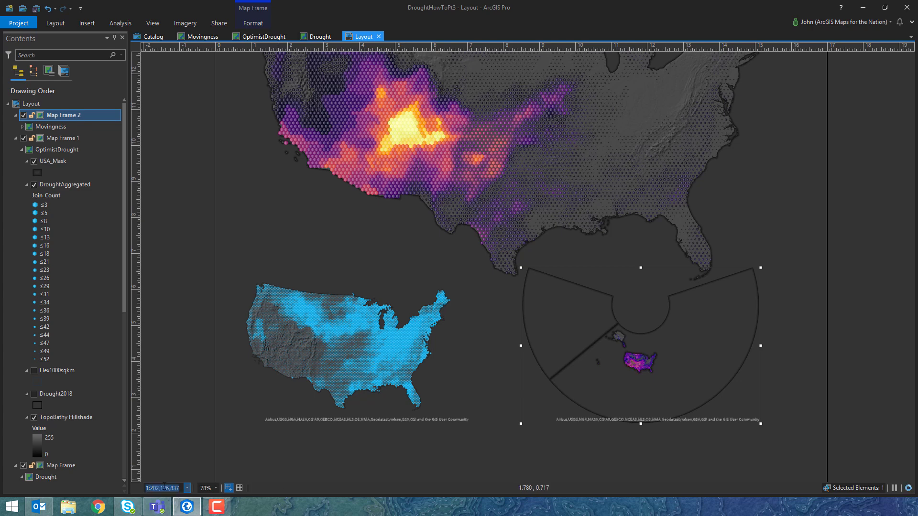
pyautogui.hotkey('ctrl', 'v')
pyautogui.press('Return')
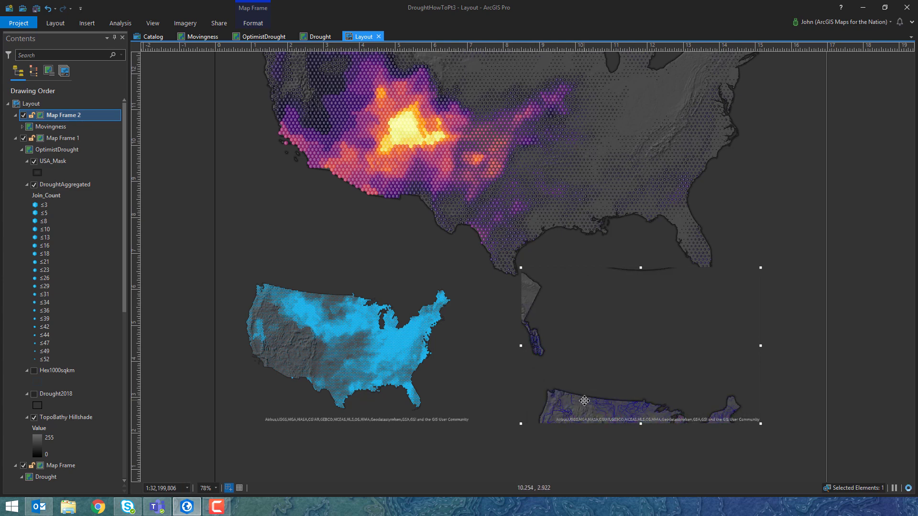
# Step: Activate the Movingness map frame, shift its map up so the contiguous United States is centred, and return to the layout
pyautogui.rightClick(584, 401)
pyautogui.click(614, 211)
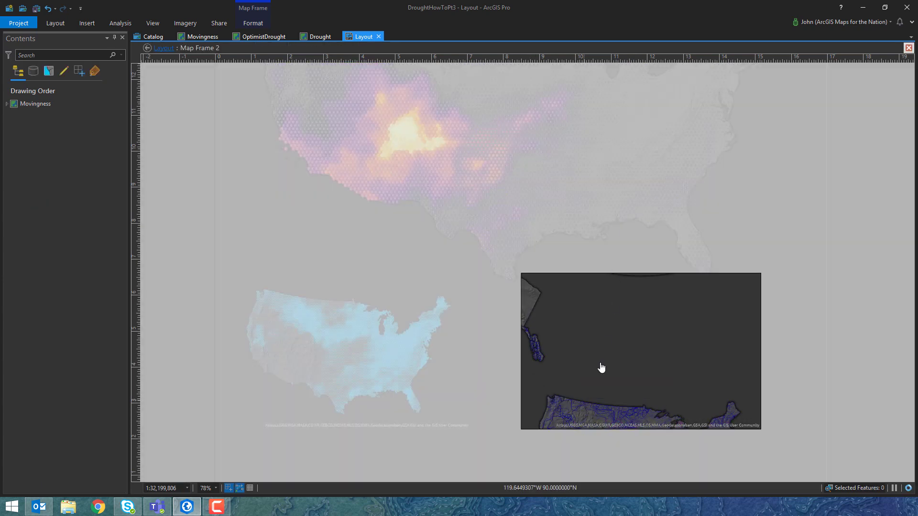
pyautogui.moveTo(601, 414); pyautogui.dragTo(603, 296)
pyautogui.moveTo(602, 296); pyautogui.dragTo(605, 296)
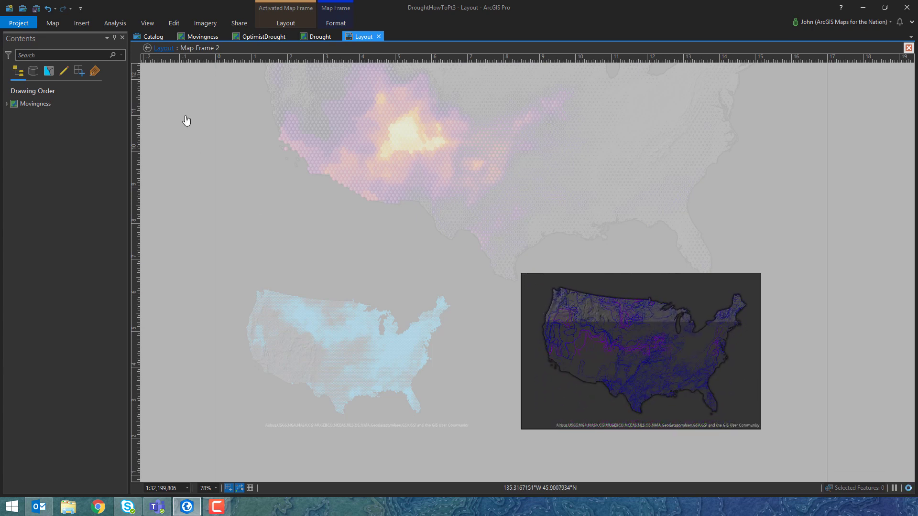
pyautogui.click(164, 48)
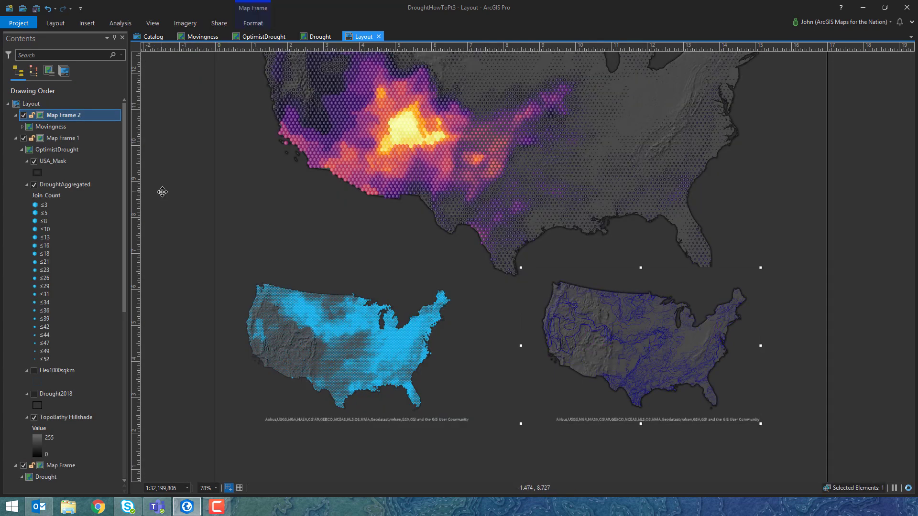
pyautogui.click(162, 192)
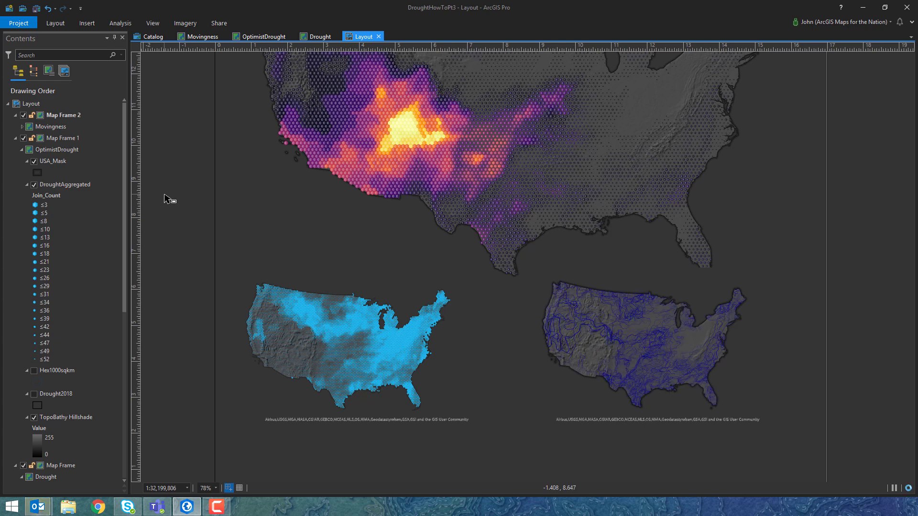
# Step: Insert a rectangular text box about 9.9 by 1.8 in above the main Drought map's eastern half
pyautogui.scroll(-2, 512, 326)
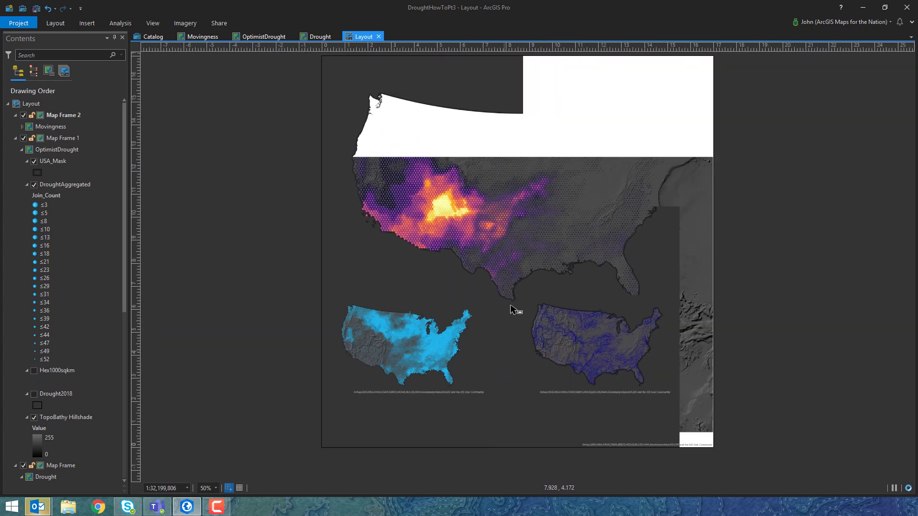
pyautogui.moveTo(512, 244); pyautogui.dragTo(486, 267)
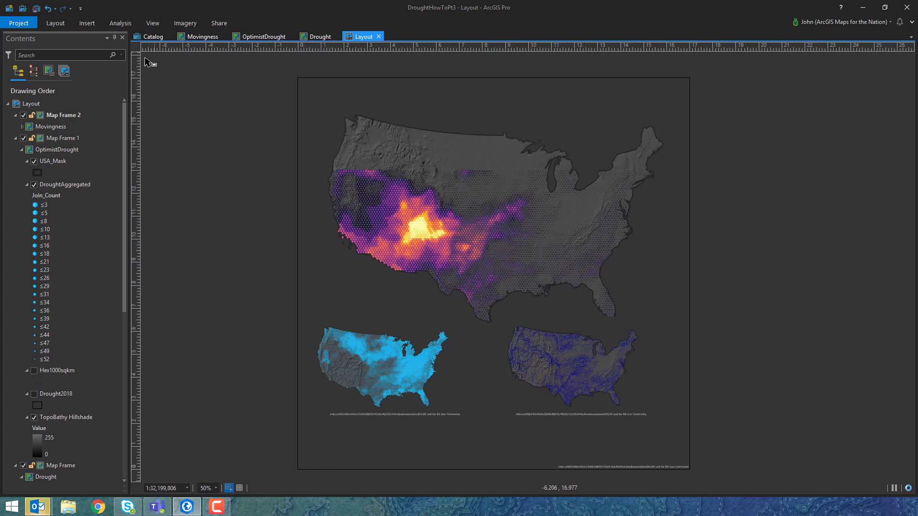
pyautogui.click(87, 23)
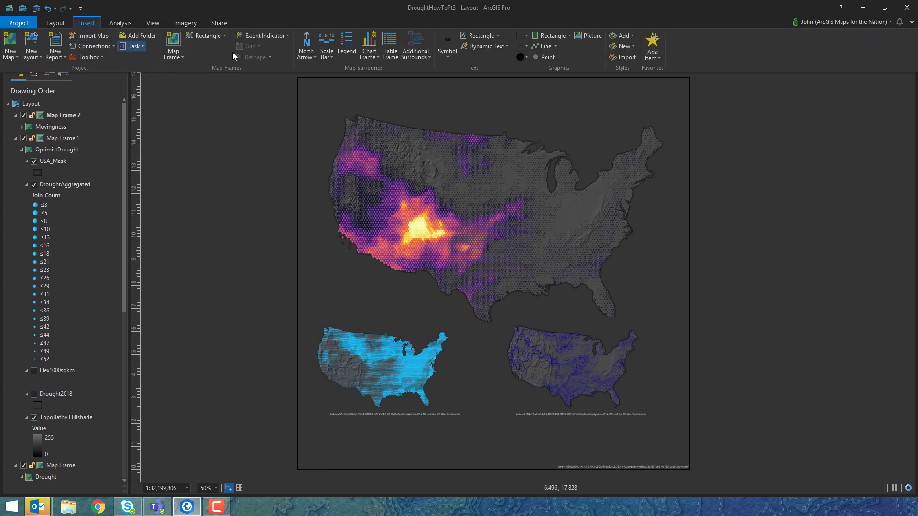
pyautogui.click(482, 36)
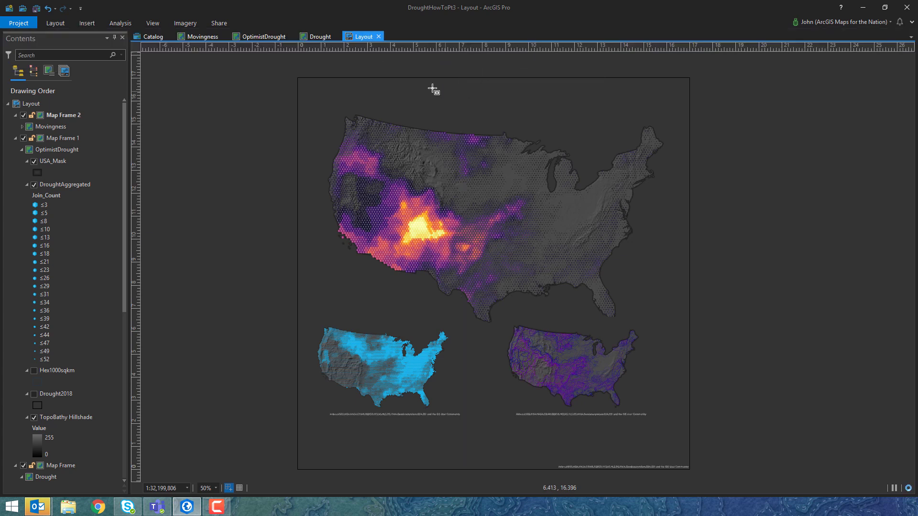
pyautogui.moveTo(444, 87); pyautogui.dragTo(673, 128)
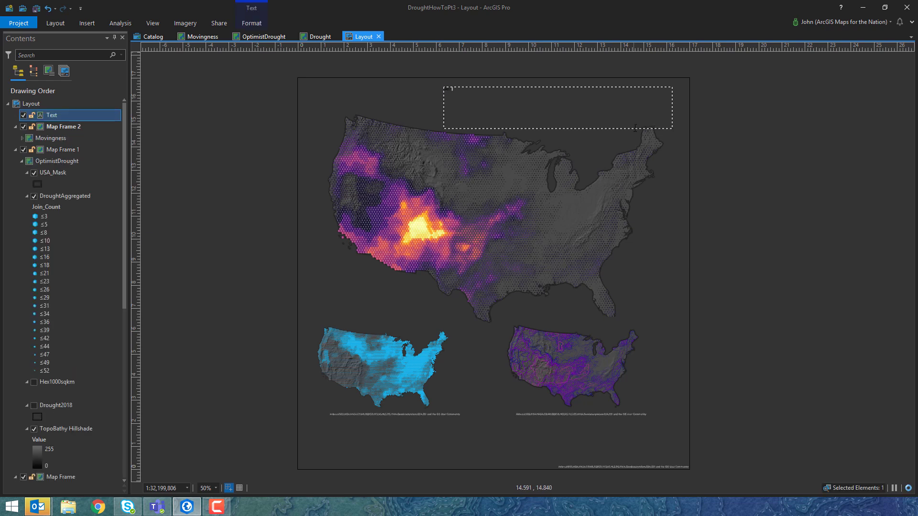
# Step: Enter DROUGHT 2018 as the new text box's content and open the text element's properties
pyautogui.write('Drought 2018')
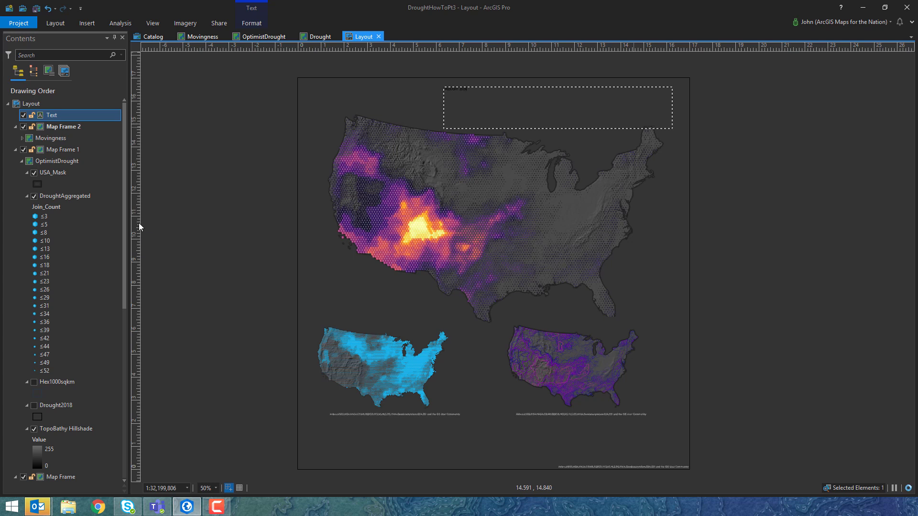
pyautogui.rightClick(98, 118)
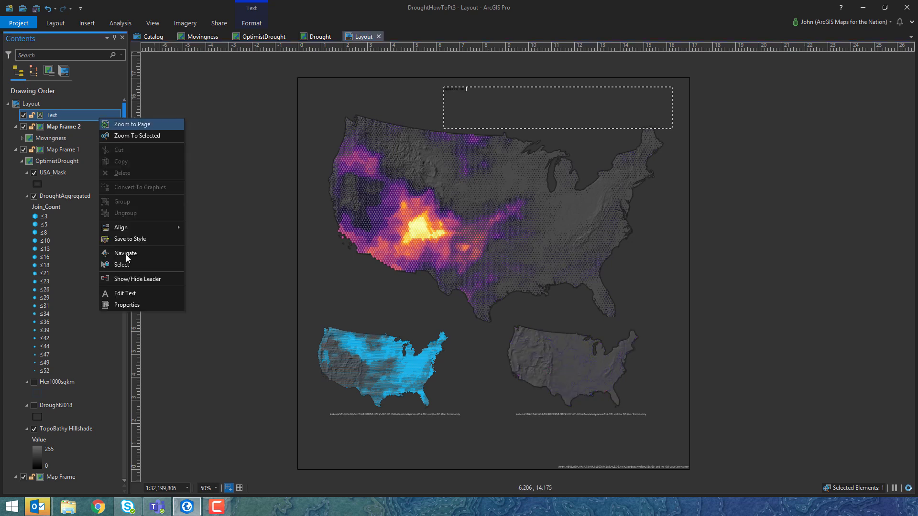
pyautogui.click(130, 308)
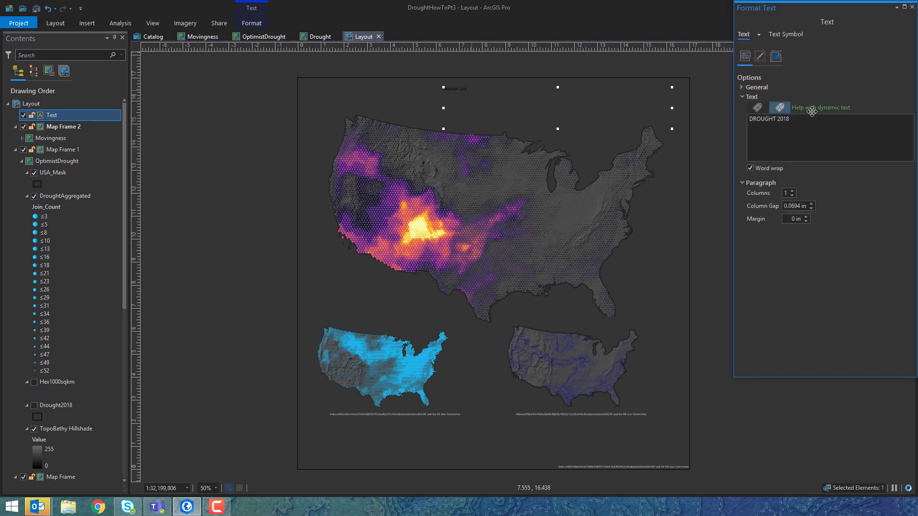
# Step: Set the title's text symbol to the Century Gothic font at 60 pt and apply it
pyautogui.click(785, 34)
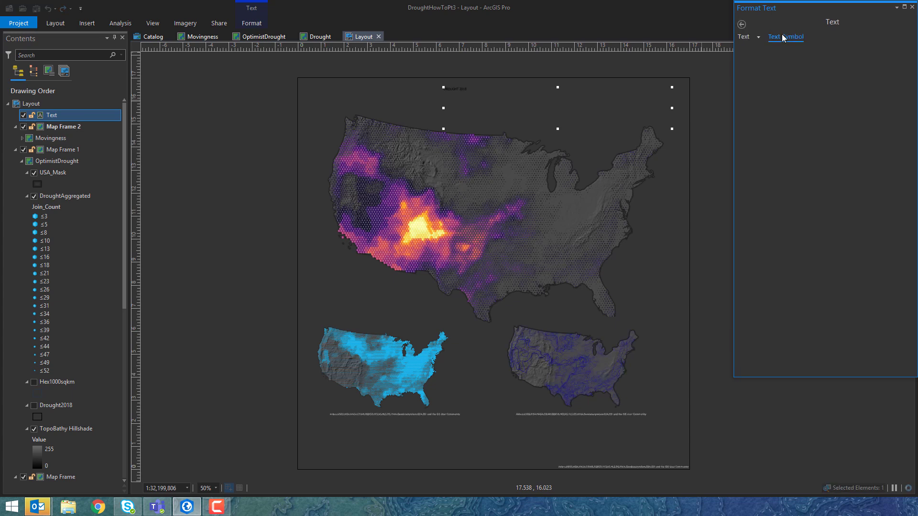
pyautogui.click(778, 56)
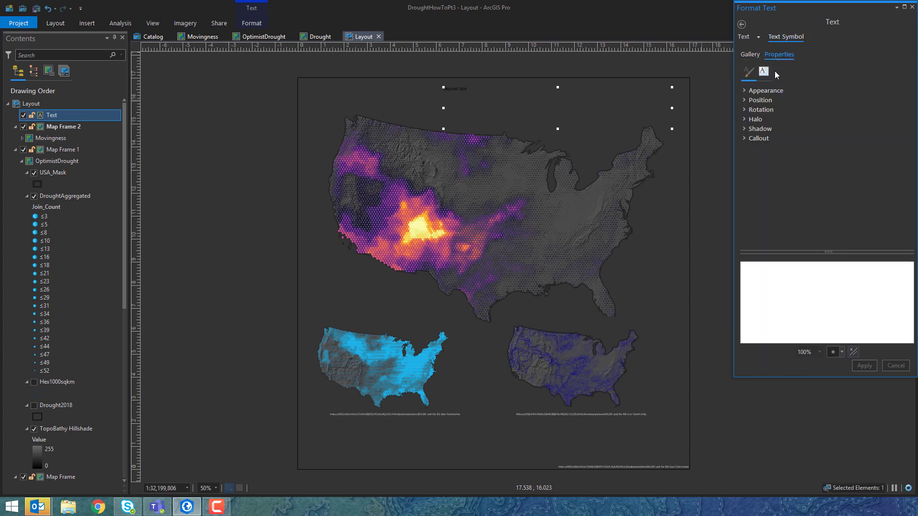
pyautogui.click(767, 90)
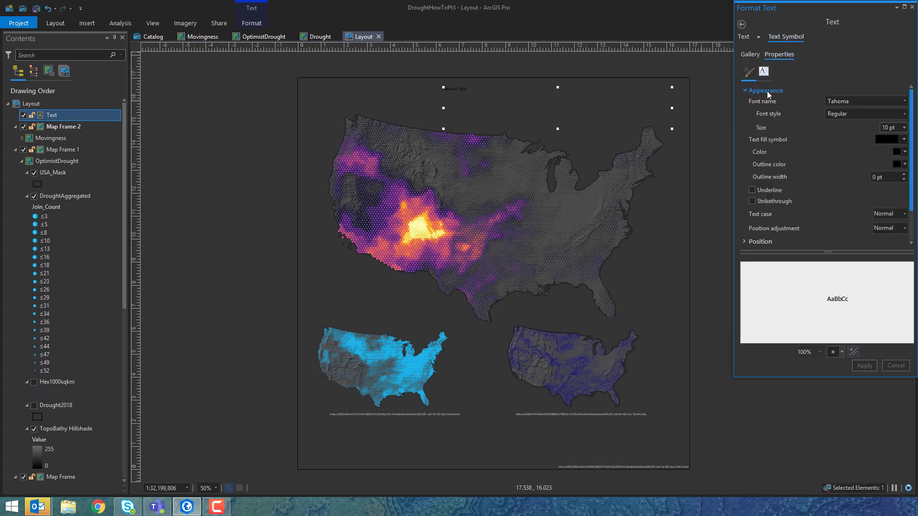
pyautogui.click(889, 101)
pyautogui.write('Cent')
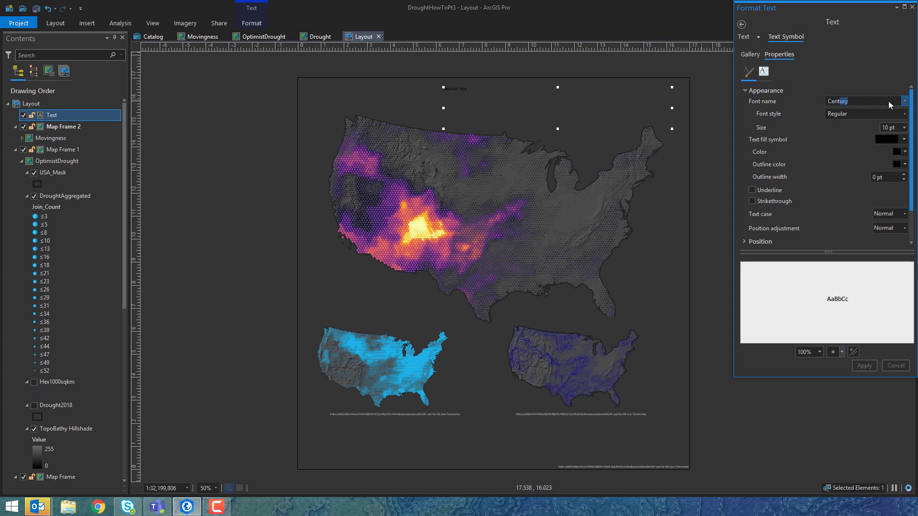
pyautogui.write('ury')
pyautogui.press('Return')
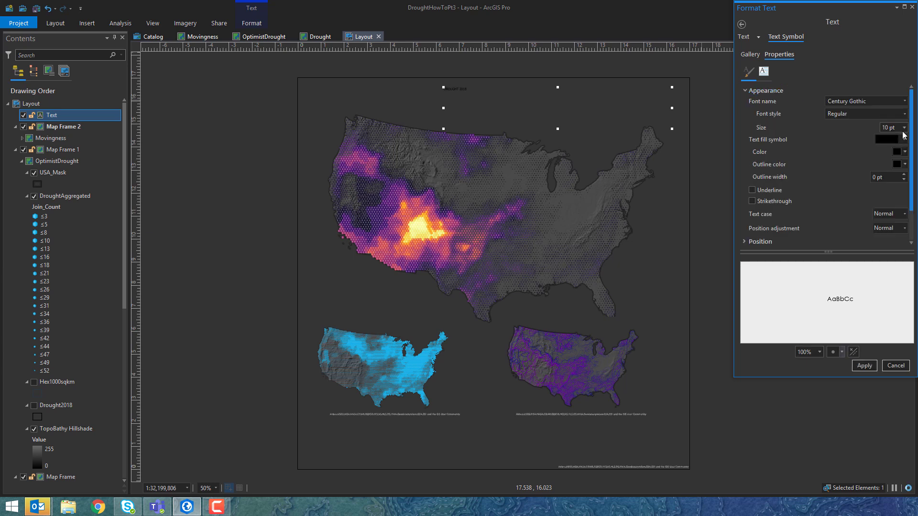
pyautogui.click(905, 128)
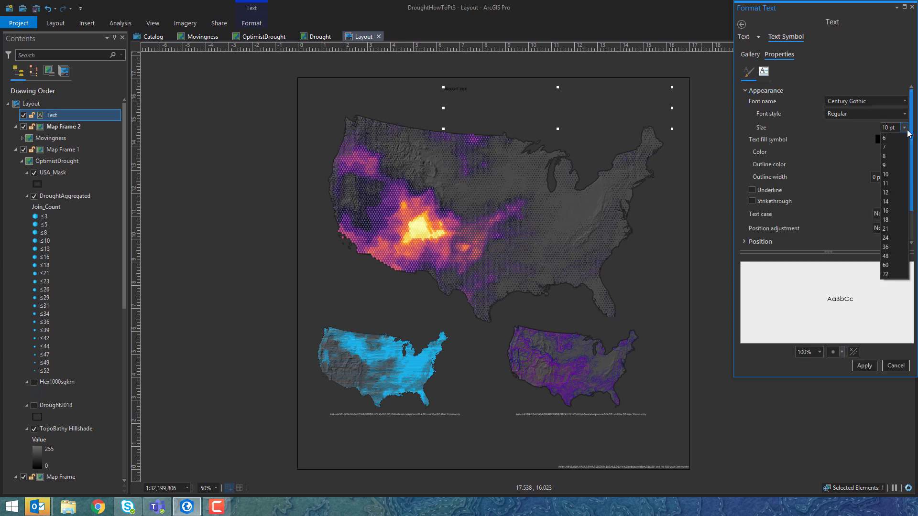
pyautogui.click(888, 265)
pyautogui.click(864, 366)
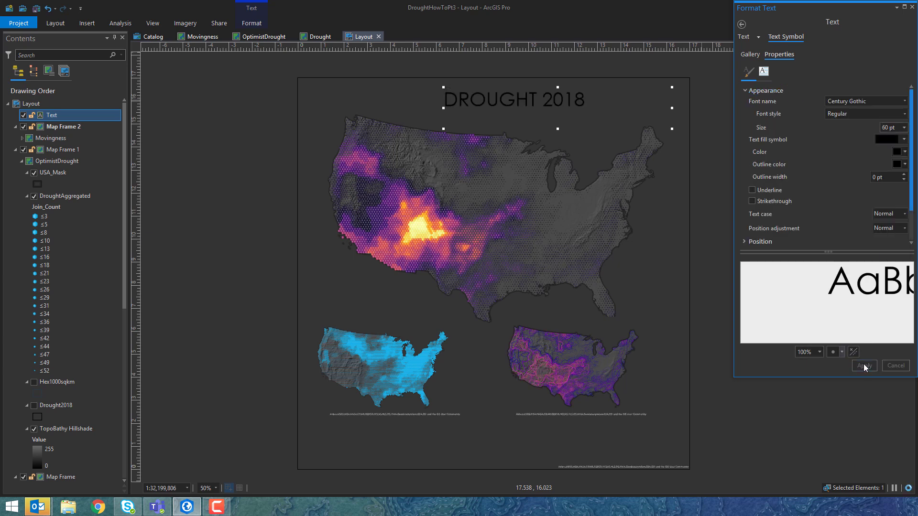
# Step: Give the title text a linear gradient fill with both gradient colours set to the same medium gray
pyautogui.click(897, 152)
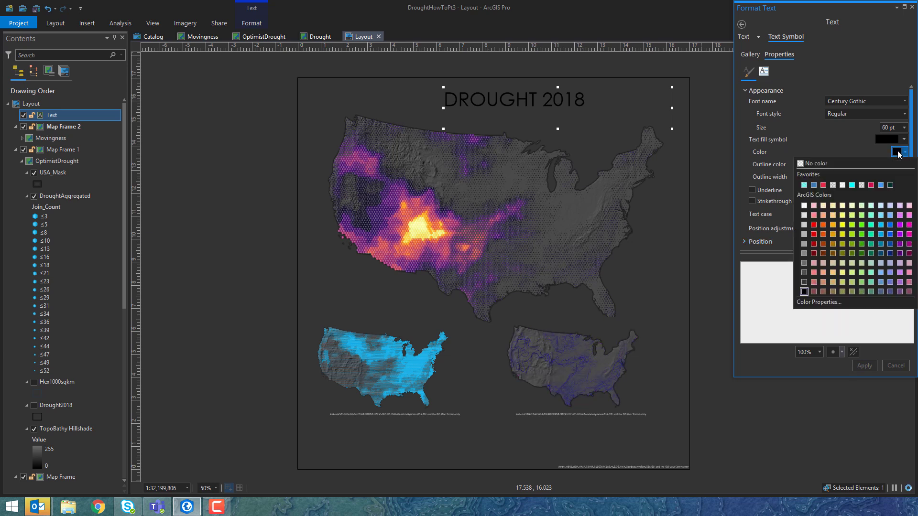
pyautogui.click(898, 152)
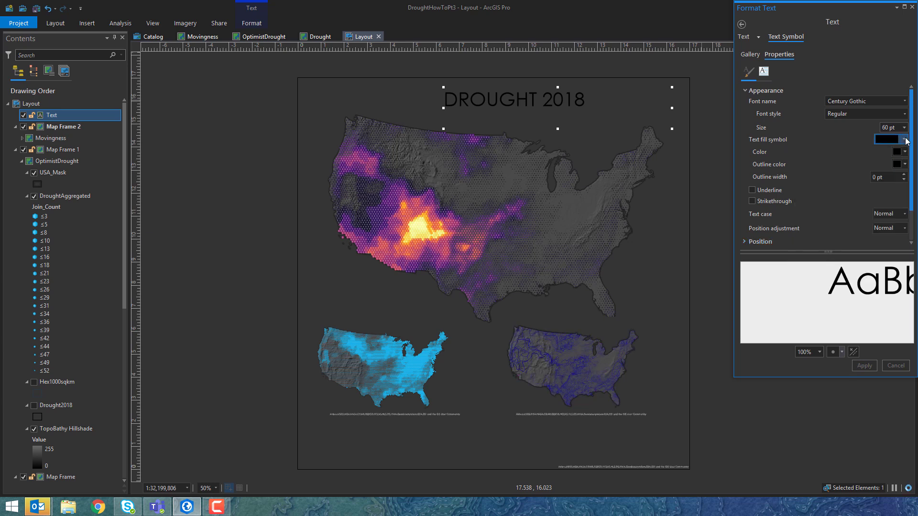
pyautogui.click(905, 140)
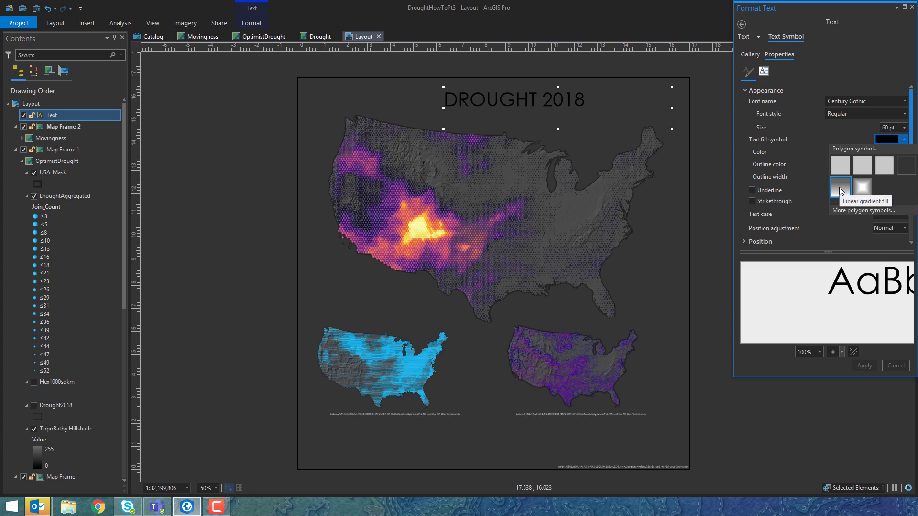
pyautogui.click(841, 192)
pyautogui.click(882, 153)
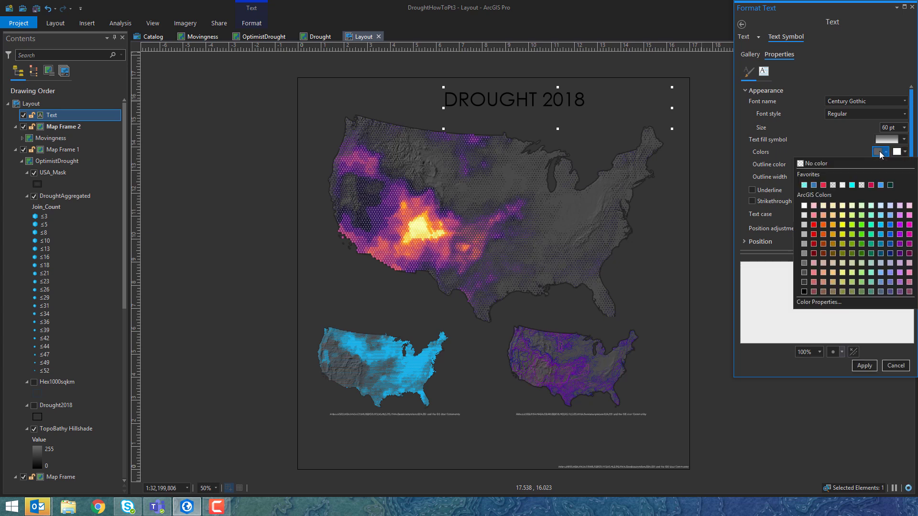
pyautogui.click(804, 254)
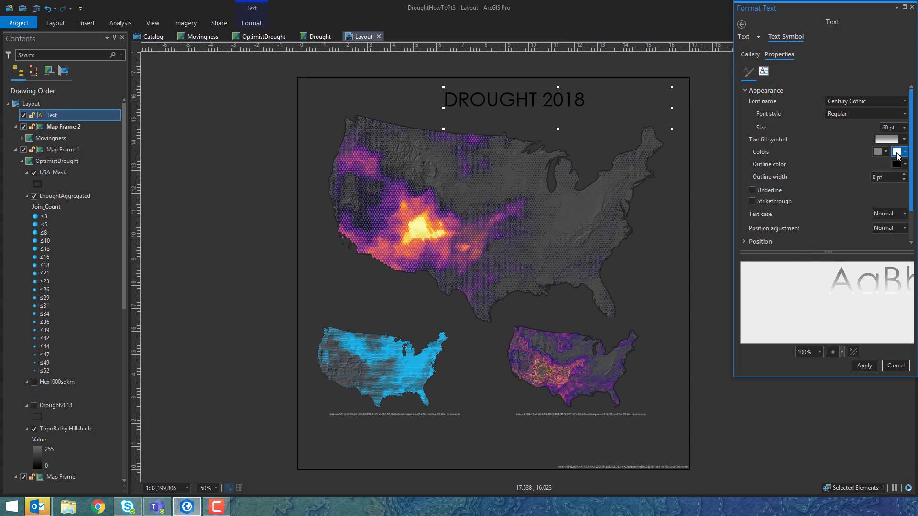
pyautogui.click(897, 153)
pyautogui.click(804, 254)
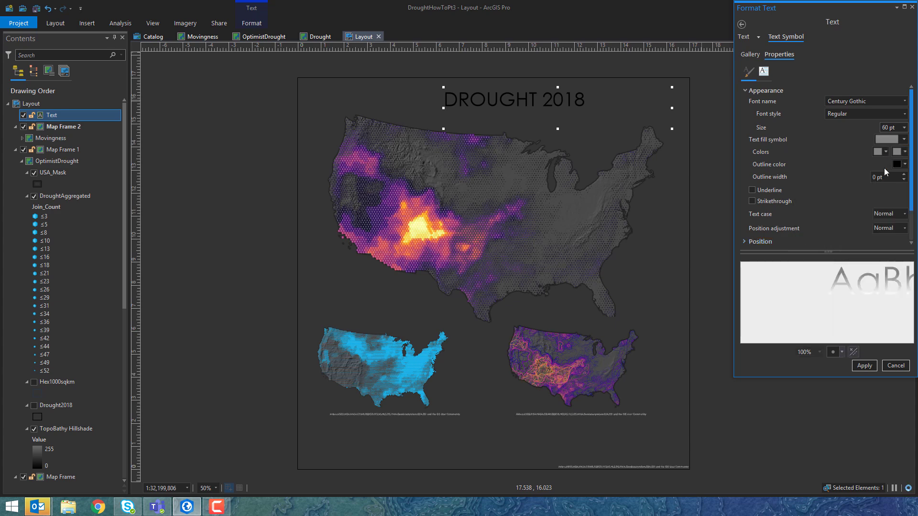
# Step: Set the title gradient's second colour to 100% transparency, check the preview and apply the fade
pyautogui.click(897, 153)
pyautogui.click(819, 302)
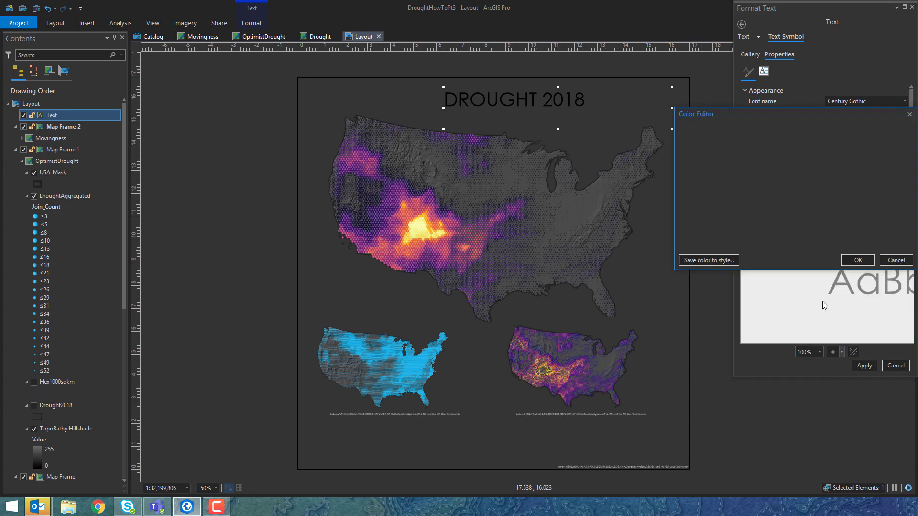
pyautogui.click(812, 231)
pyautogui.write('100')
pyautogui.press('Tab')
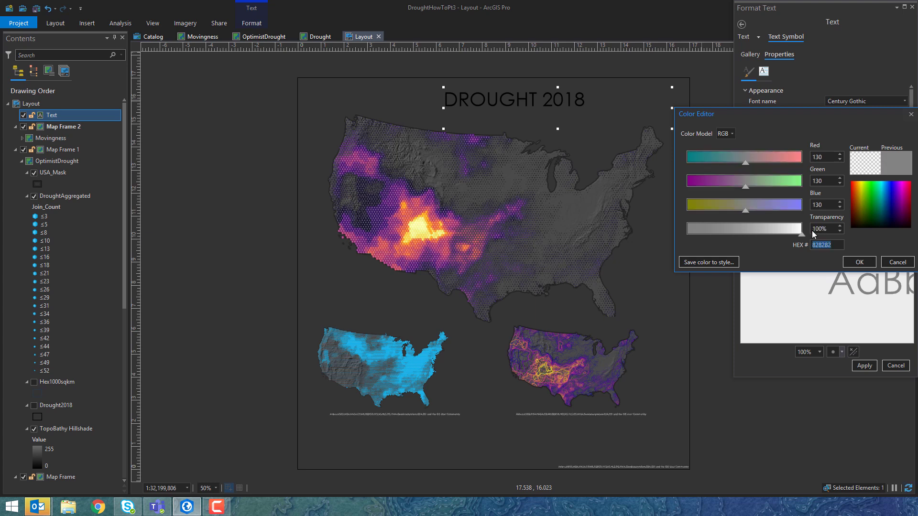
pyautogui.click(858, 262)
pyautogui.moveTo(872, 282); pyautogui.dragTo(811, 300)
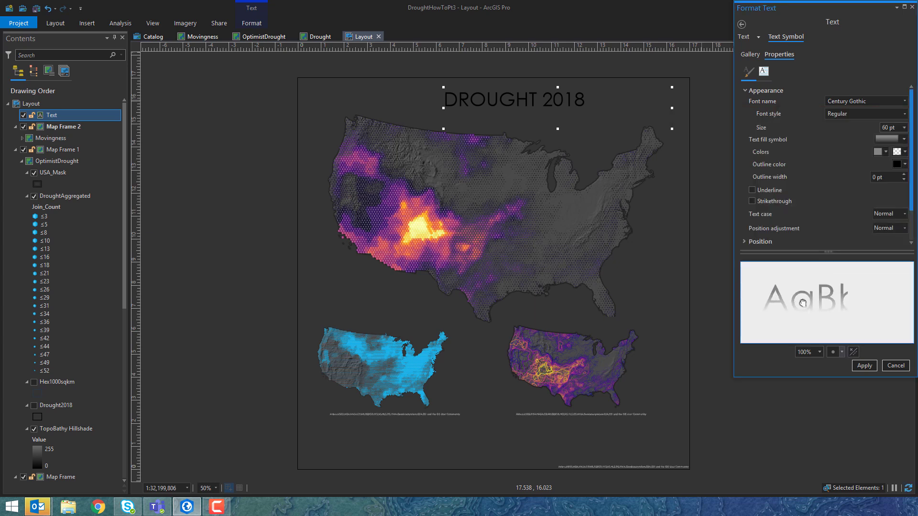
pyautogui.click(865, 366)
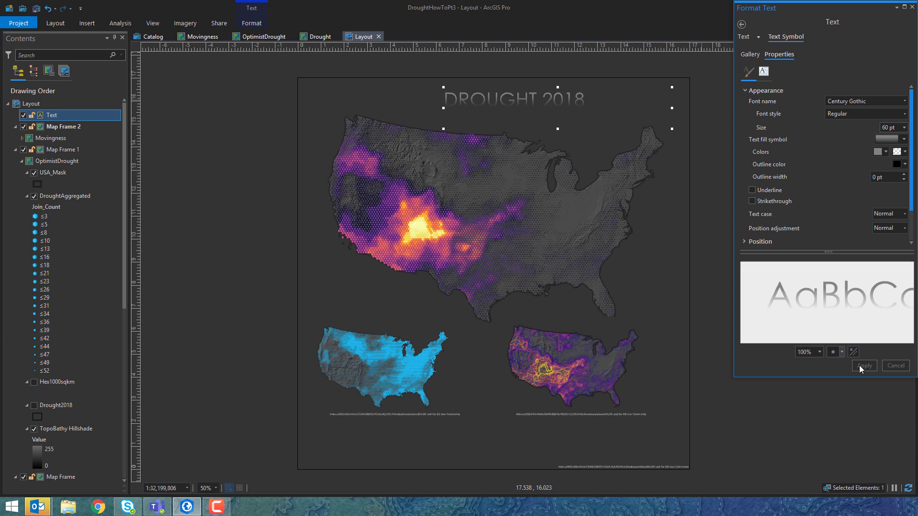
# Step: Increase the title's letter spacing to 60%, move the title down about 0.37 in, and deselect it
pyautogui.click(764, 71)
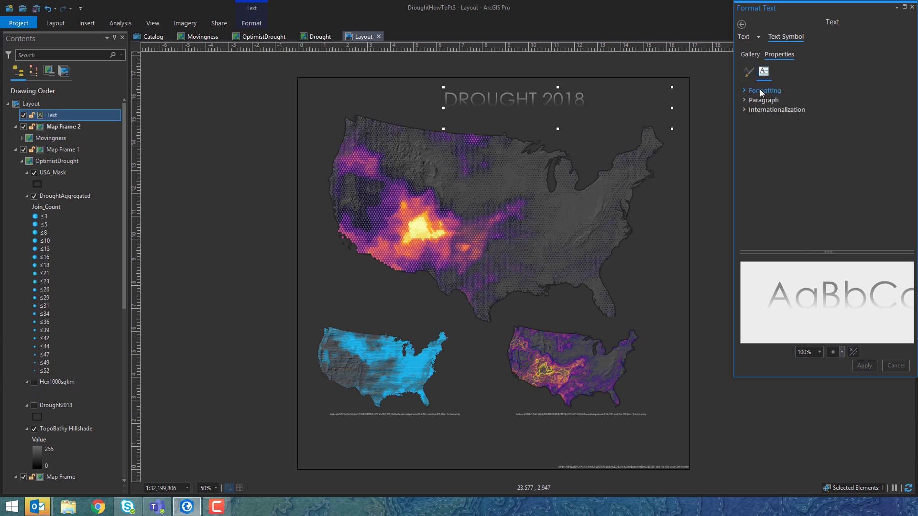
pyautogui.click(763, 91)
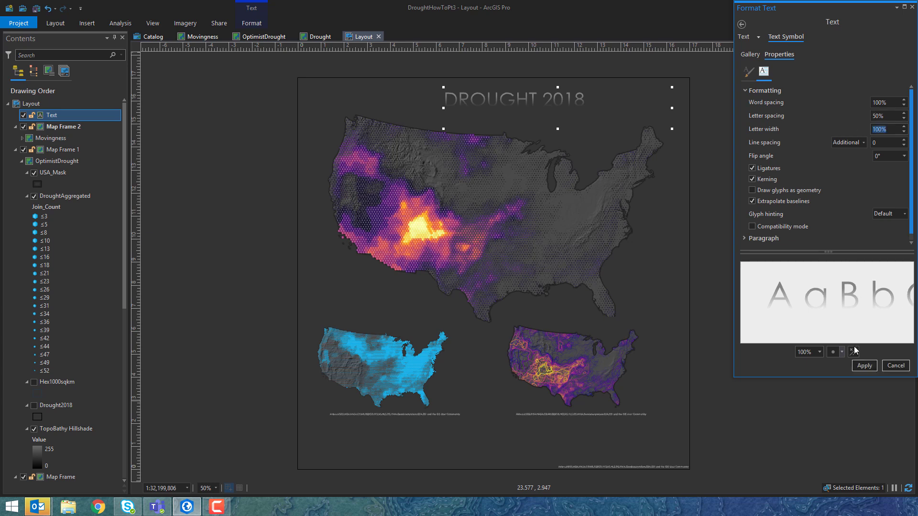
pyautogui.click(865, 367)
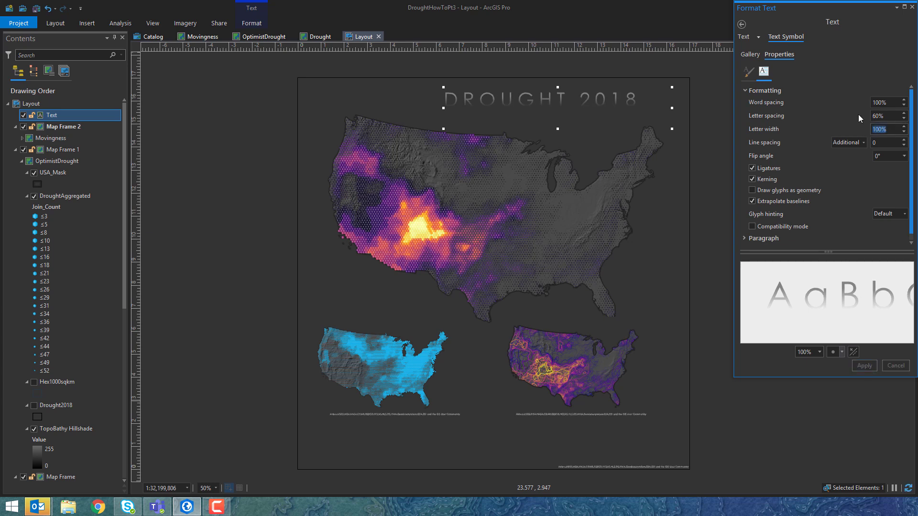
pyautogui.click(864, 366)
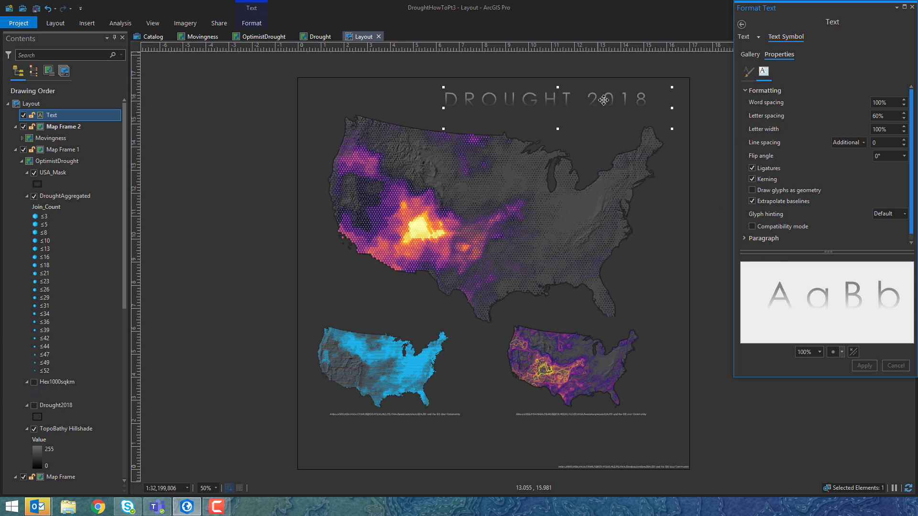
pyautogui.moveTo(558, 98); pyautogui.dragTo(558, 106)
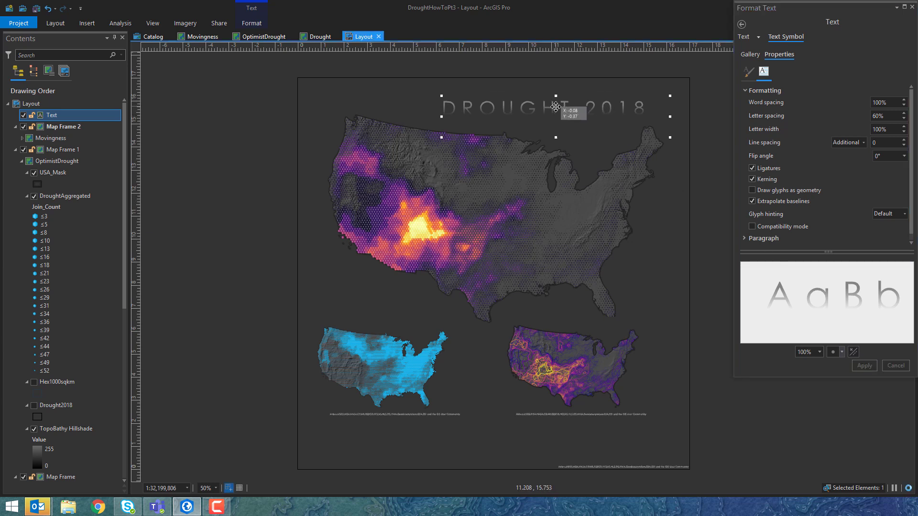
pyautogui.click(229, 270)
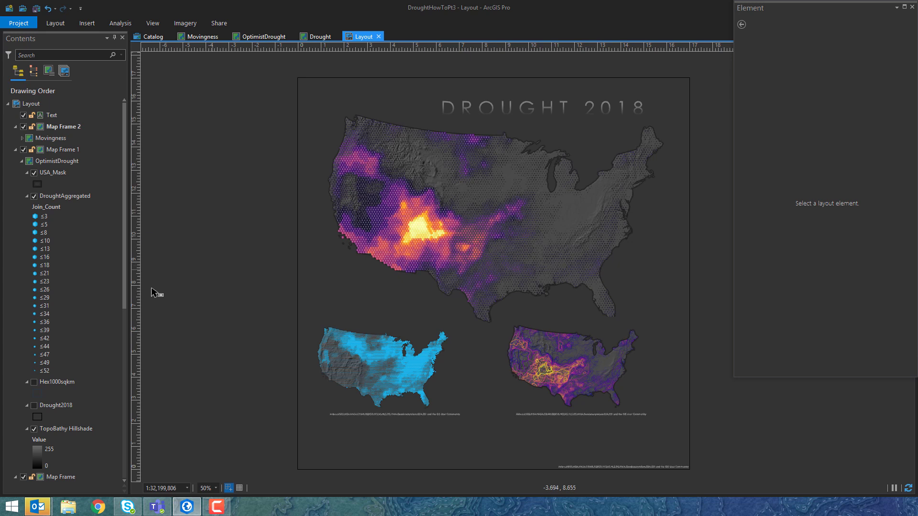
# Step: Select the OptimistDrought inset's map frame on the layout
pyautogui.click(365, 367)
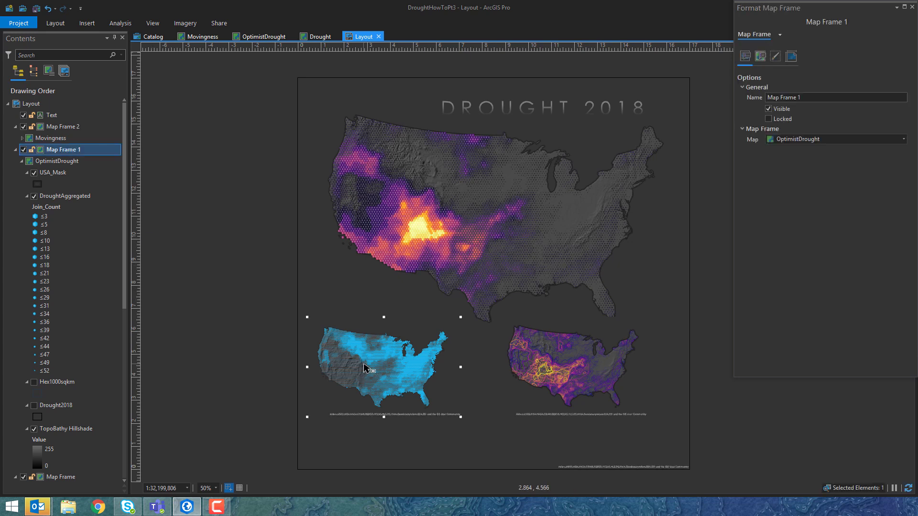
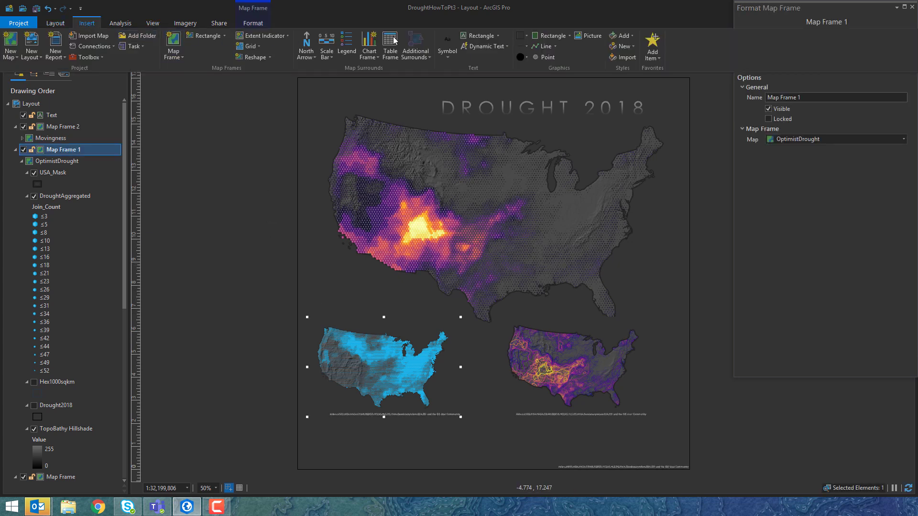
# Step: Insert a Service Layer Credits dynamic text element just below the lower-left corner of the layout page
pyautogui.click(507, 46)
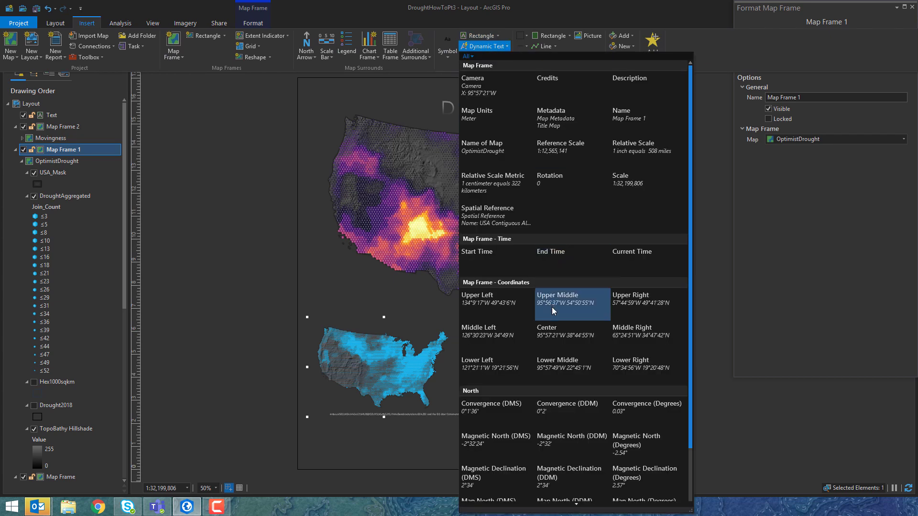
pyautogui.scroll(-8, 553, 311)
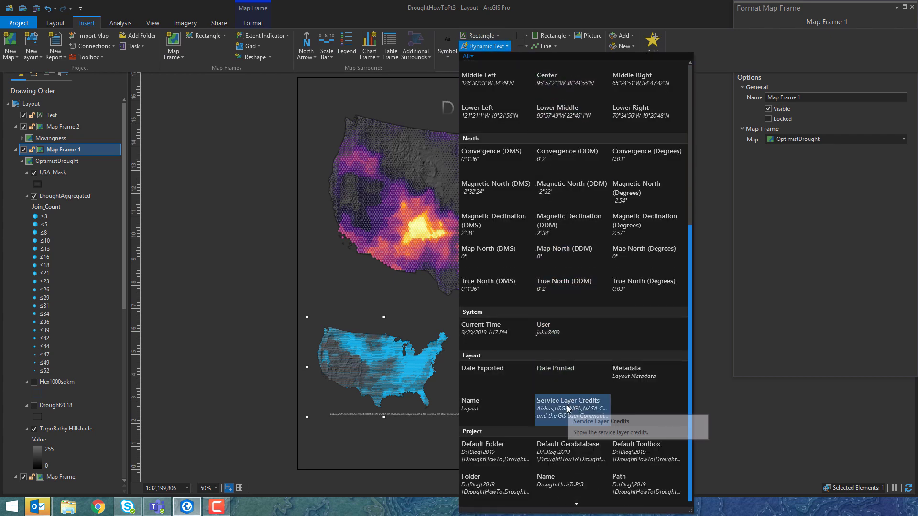
pyautogui.click(568, 409)
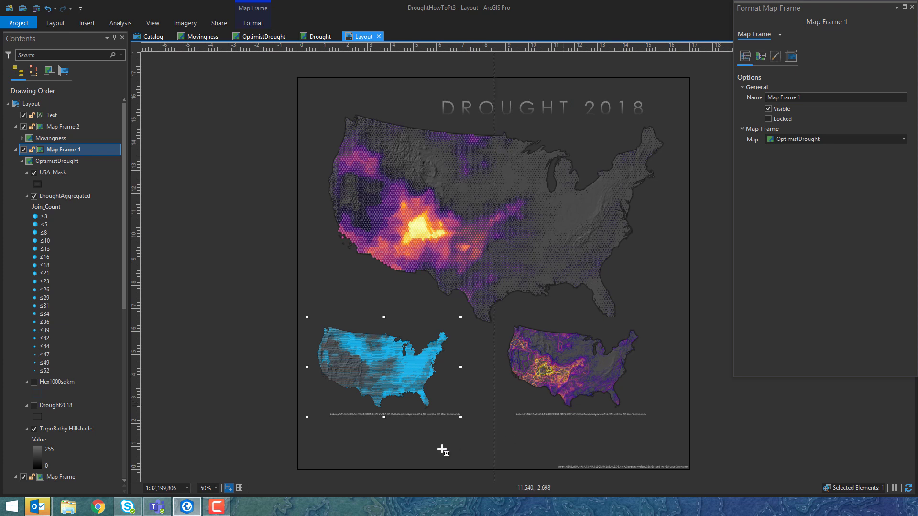
pyautogui.click(305, 477)
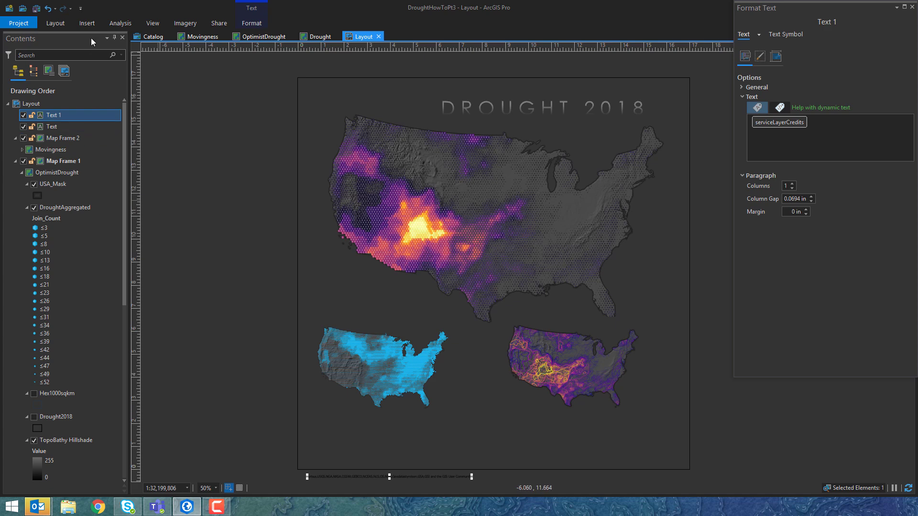
# Step: Draw a rectangle about 1 in tall across the full page width along the page's lower edge
pyautogui.click(87, 24)
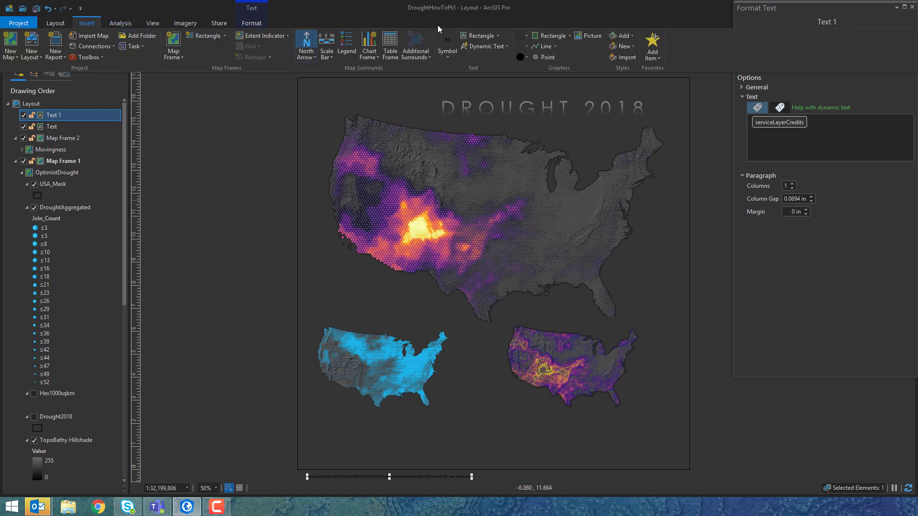
pyautogui.click(548, 37)
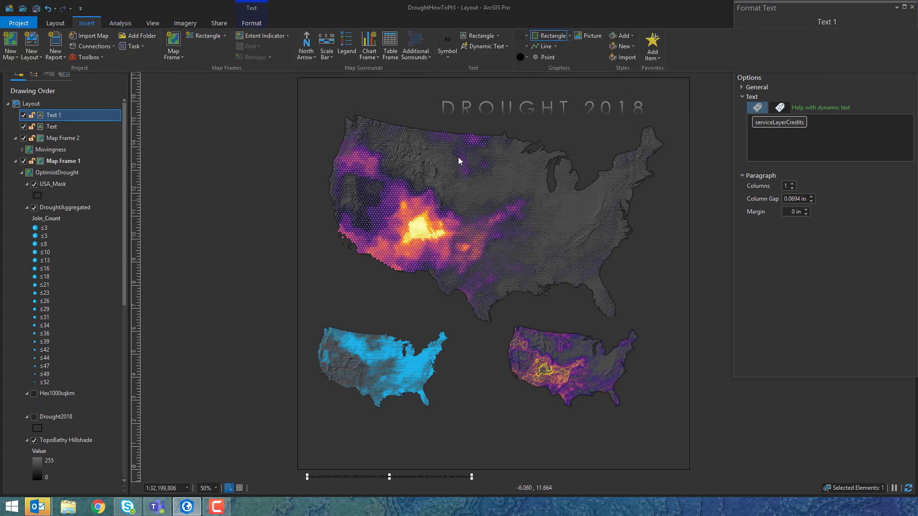
pyautogui.moveTo(308, 463); pyautogui.dragTo(689, 448)
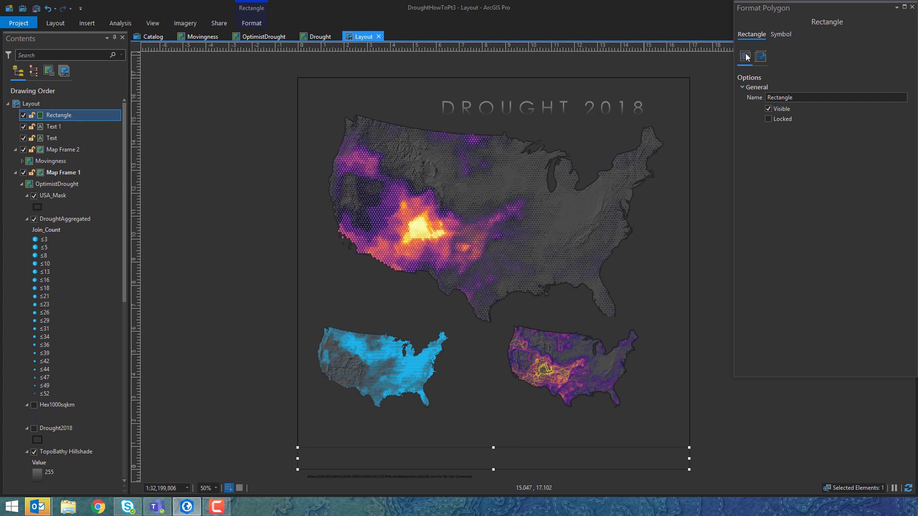
# Step: Turn off the solid stroke layer in the new rectangle's symbol
pyautogui.click(779, 35)
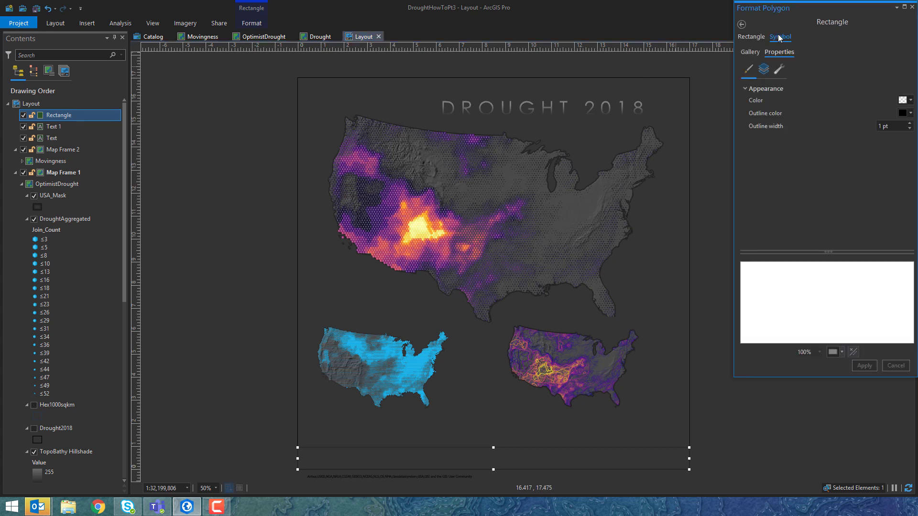
pyautogui.click(764, 71)
pyautogui.click(746, 91)
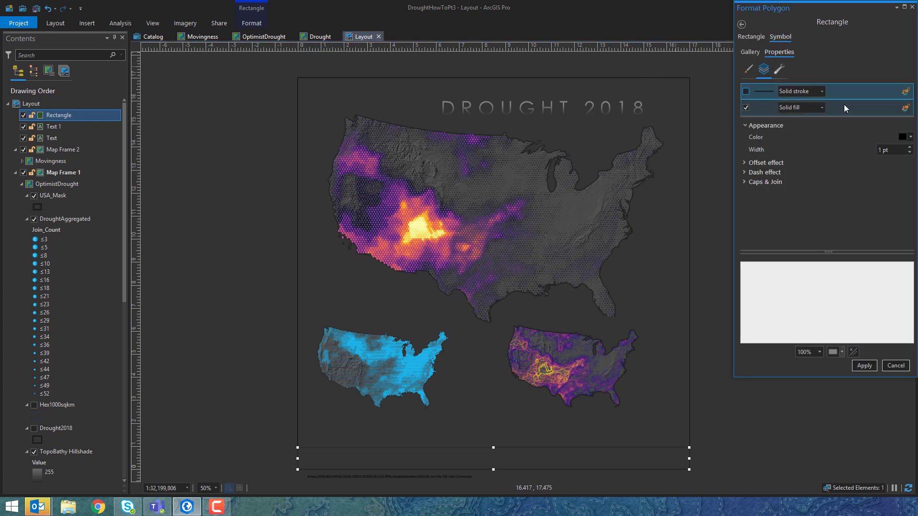
# Step: Fill the rectangle with dark gray at HSV value 12.5% (hex 202020), apply it and deselect the rectangle
pyautogui.click(847, 107)
pyautogui.click(905, 138)
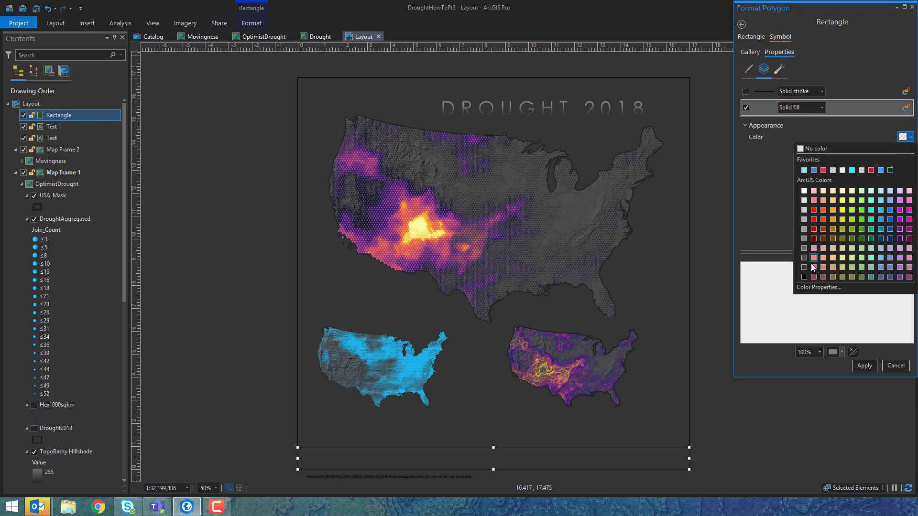
pyautogui.click(803, 267)
pyautogui.click(906, 137)
pyautogui.click(828, 287)
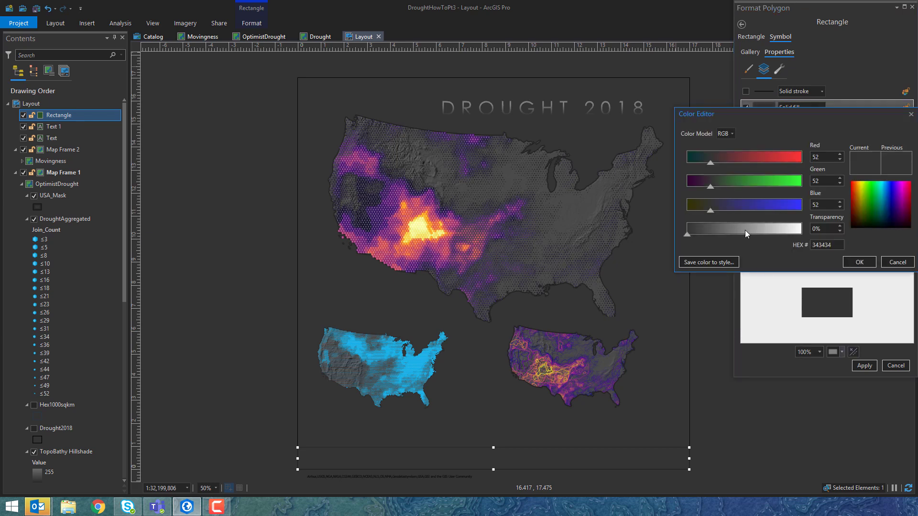
pyautogui.click(731, 134)
pyautogui.click(724, 176)
pyautogui.moveTo(710, 209); pyautogui.dragTo(701, 208)
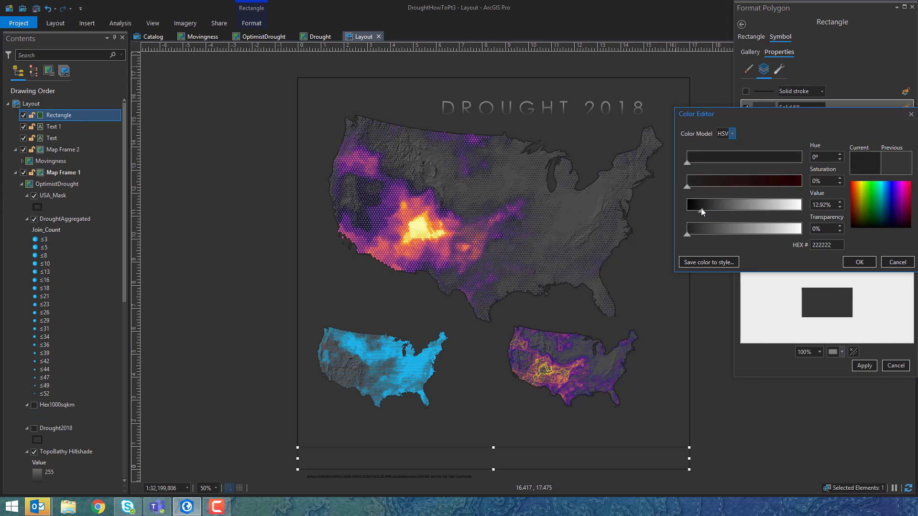
pyautogui.click(852, 261)
pyautogui.click(864, 366)
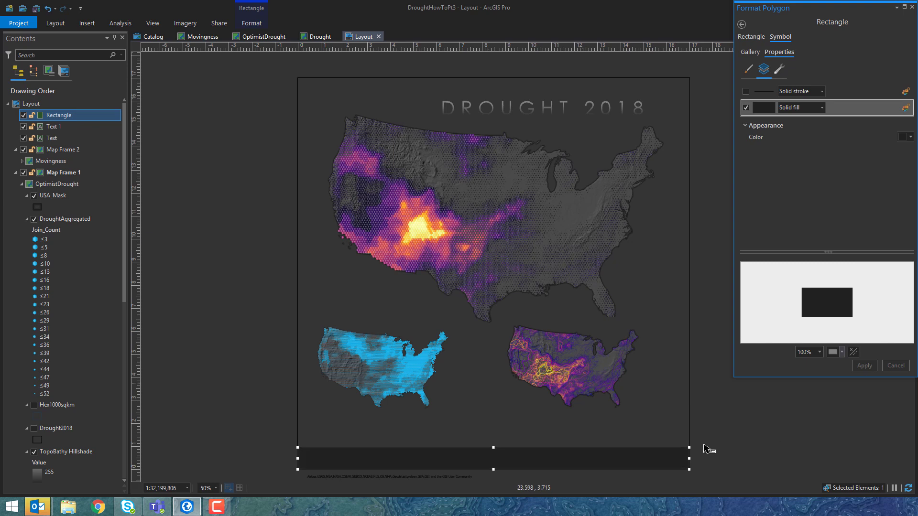
pyautogui.click(722, 408)
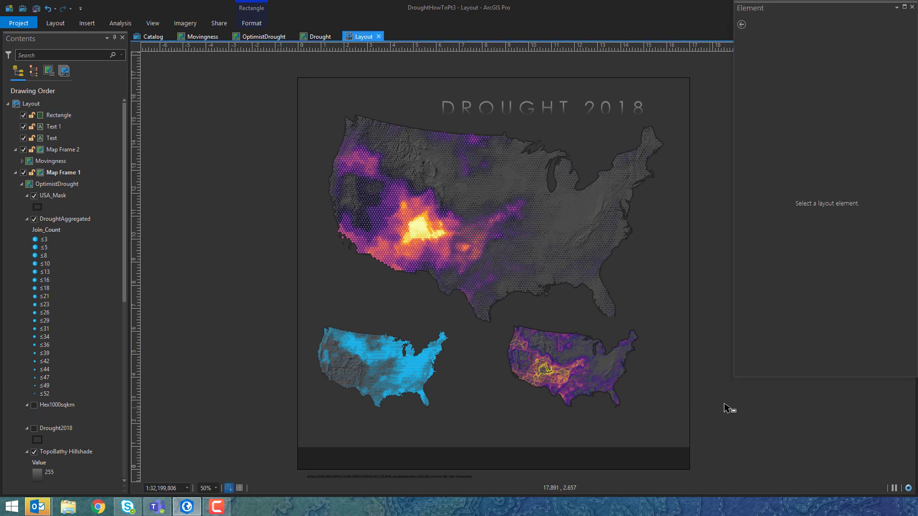
# Step: Move the service layer credits onto the right part of the dark band and order the text above the rectangle
pyautogui.click(388, 477)
pyautogui.moveTo(357, 478); pyautogui.dragTo(567, 464)
pyautogui.click(84, 128)
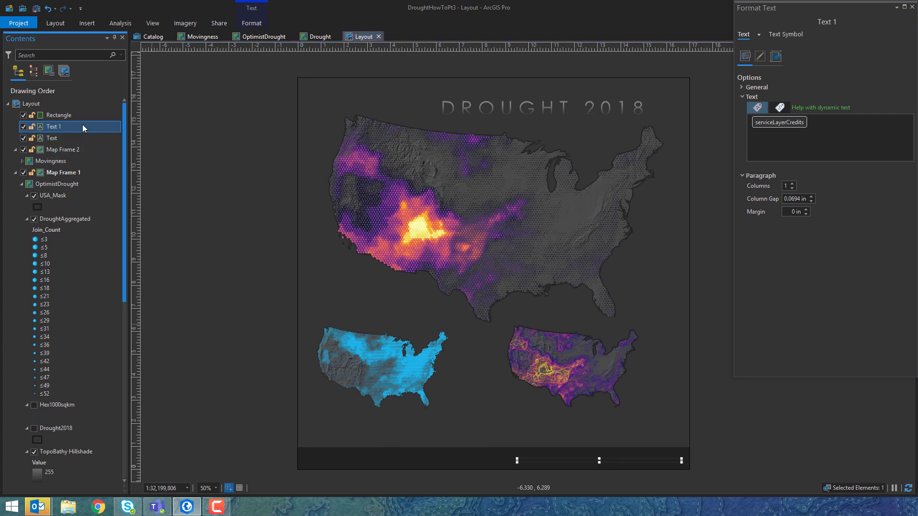
pyautogui.moveTo(83, 116); pyautogui.dragTo(82, 117)
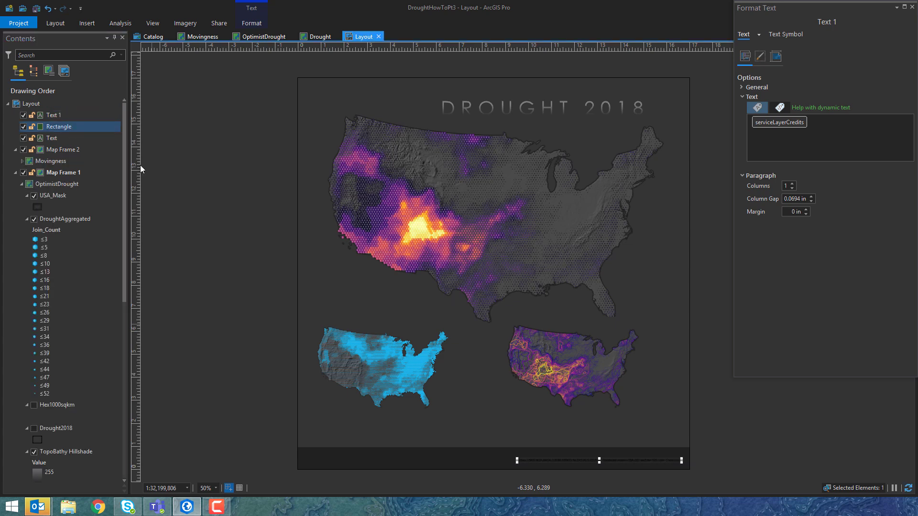
# Step: Style the credits text in Century Gothic with a medium gray colour, and widen its box leftward so the whole line fits
pyautogui.click(785, 34)
pyautogui.click(764, 92)
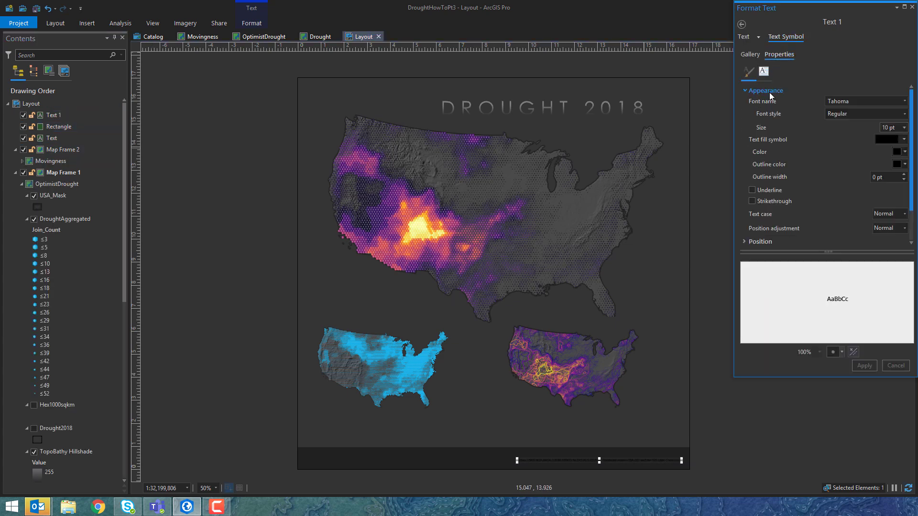
pyautogui.click(907, 101)
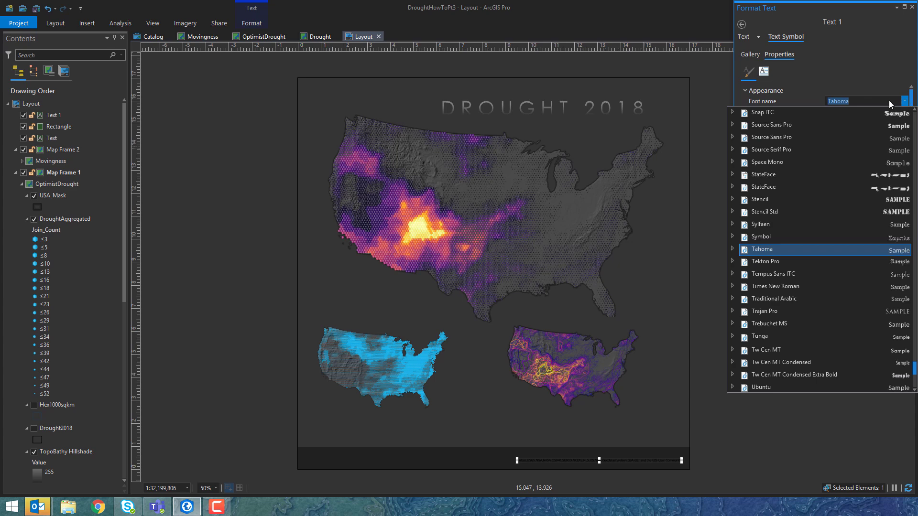
pyautogui.write('Centaur')
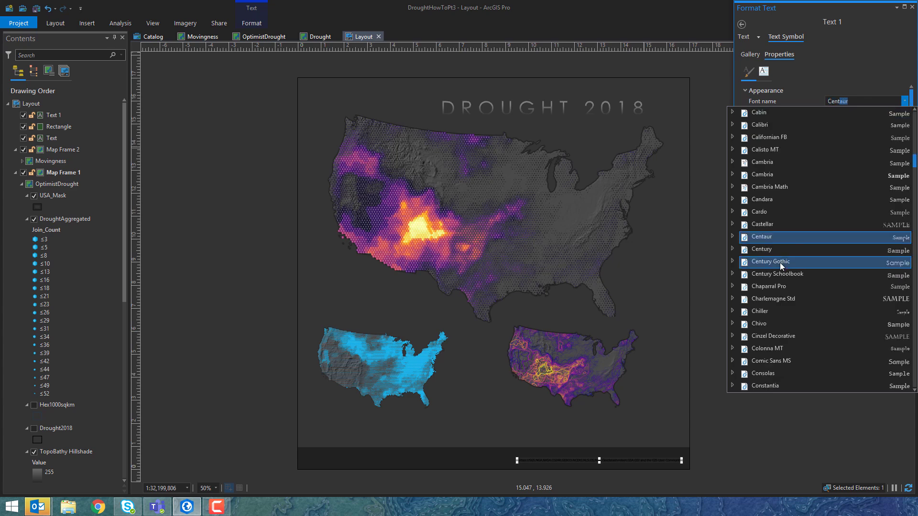
pyautogui.click(780, 262)
pyautogui.click(898, 153)
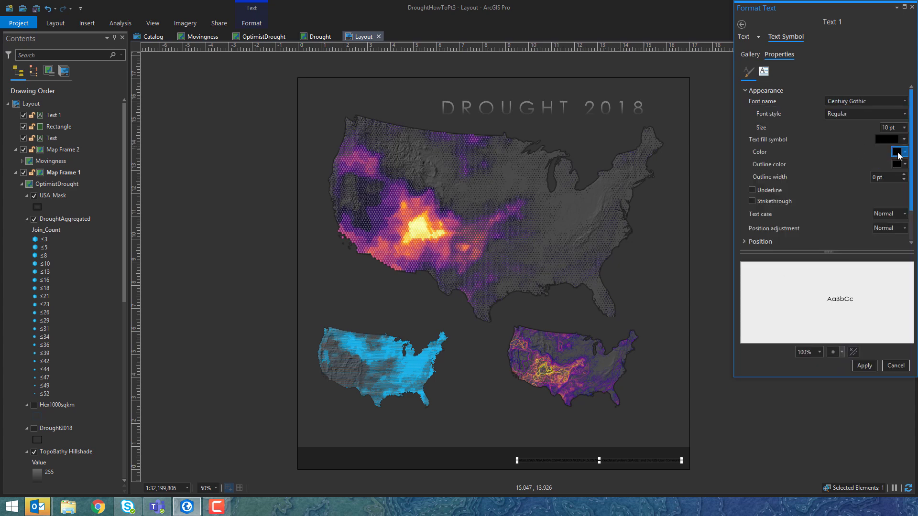
pyautogui.click(804, 254)
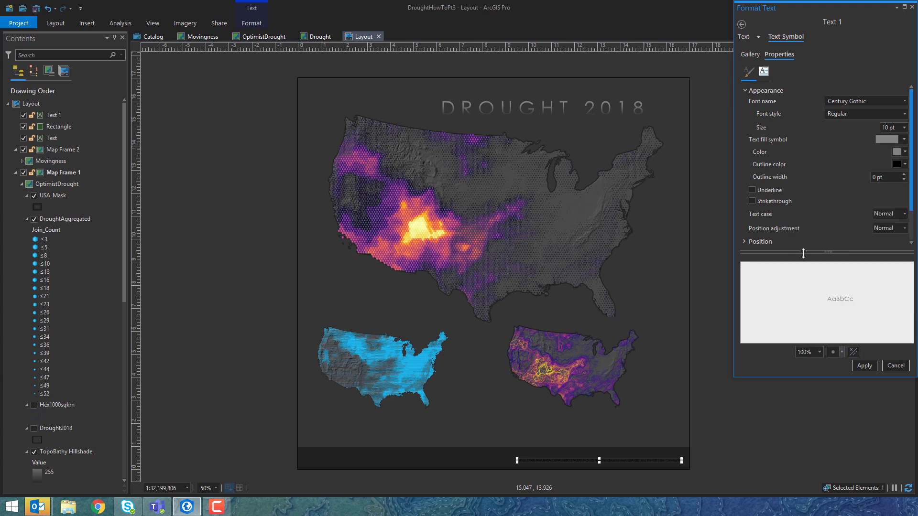
pyautogui.click(864, 366)
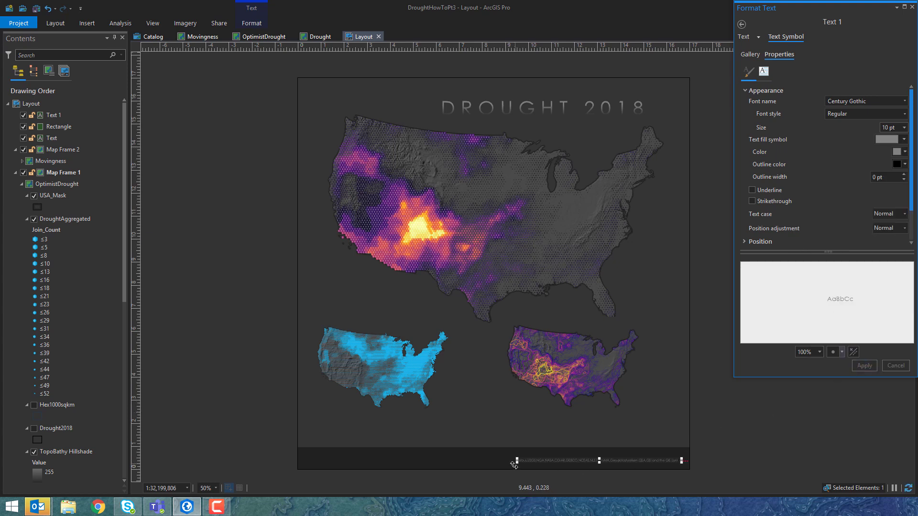
pyautogui.moveTo(517, 460); pyautogui.dragTo(501, 461)
pyautogui.click(754, 445)
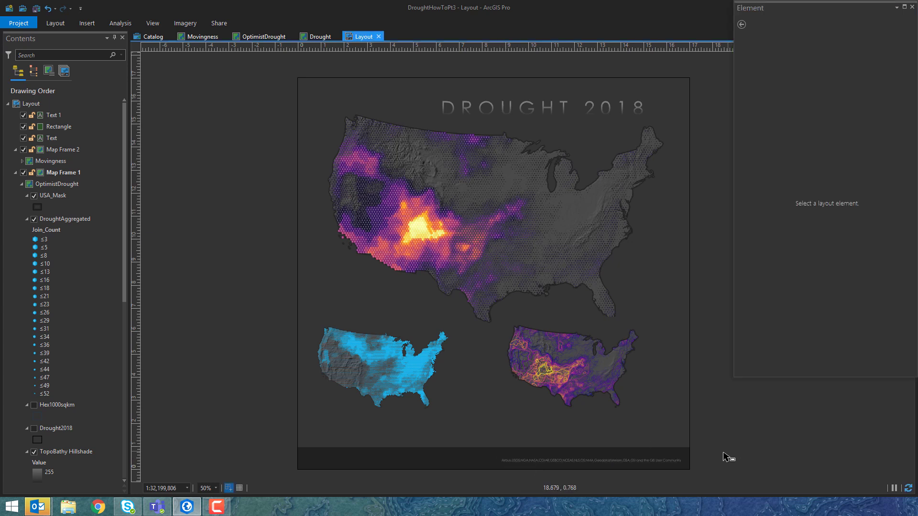
# Step: Add "Topography" above the service layer credits and "Accessed via the Living Atlas" below, and make the text box taller within the band
pyautogui.scroll(2, 517, 478)
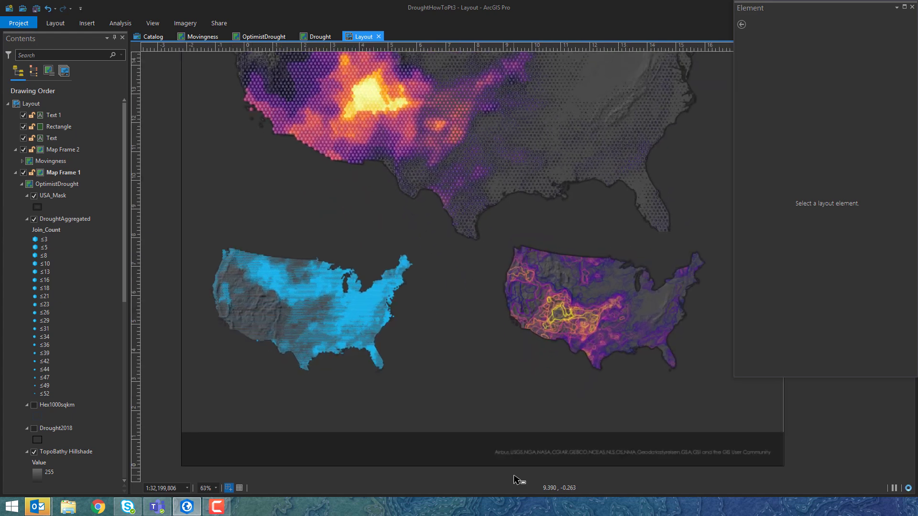
pyautogui.scroll(1, 519, 441)
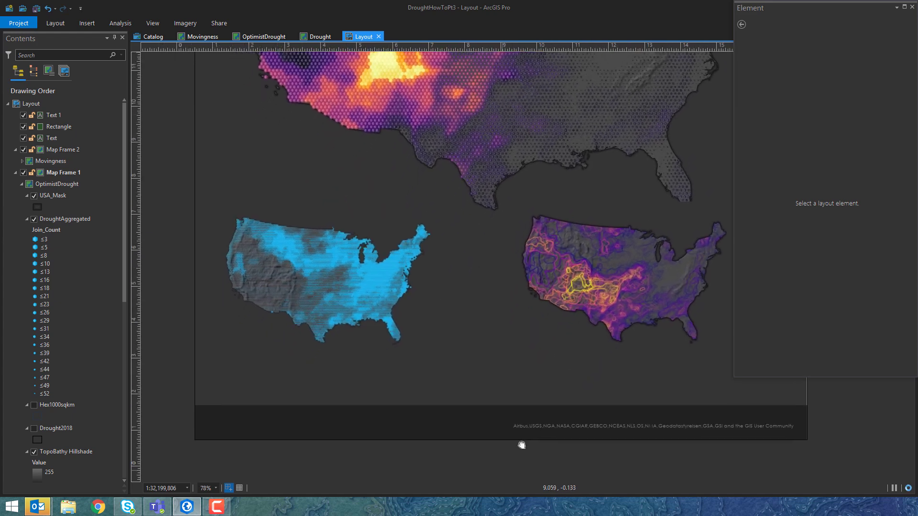
pyautogui.click(568, 421)
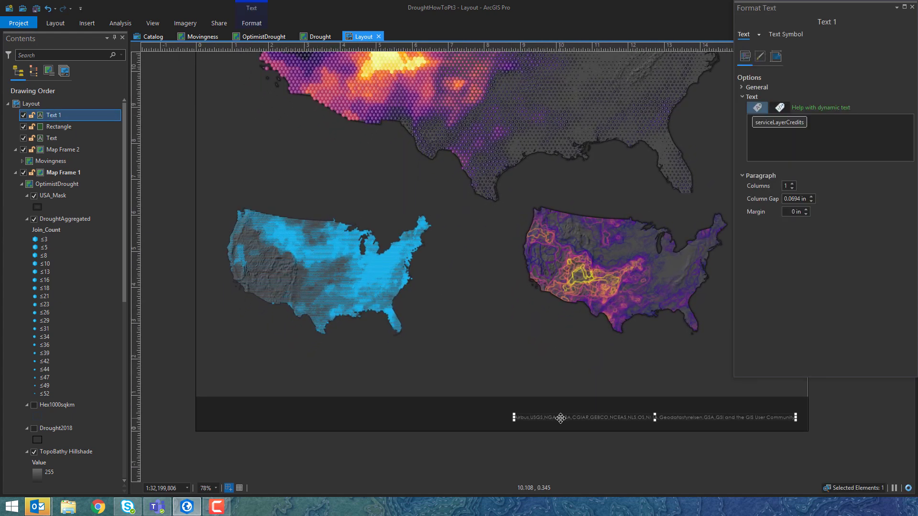
pyautogui.click(762, 135)
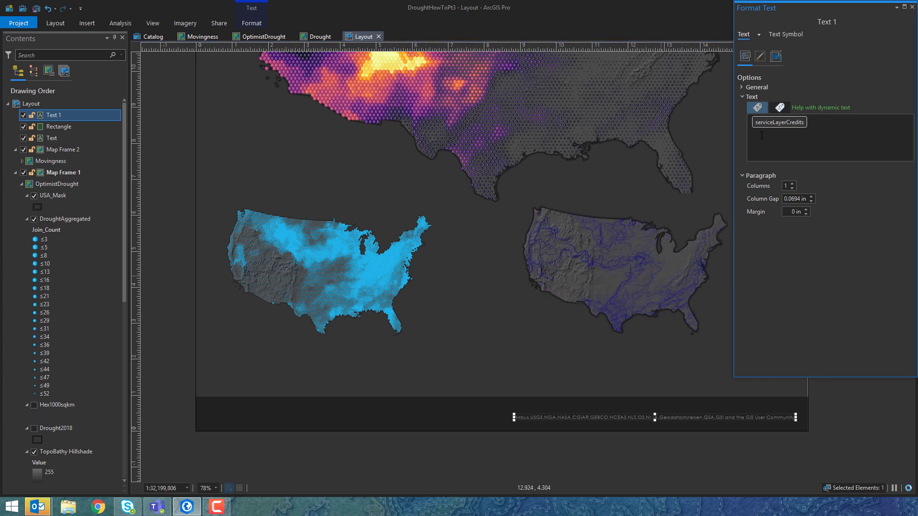
pyautogui.press('Return')
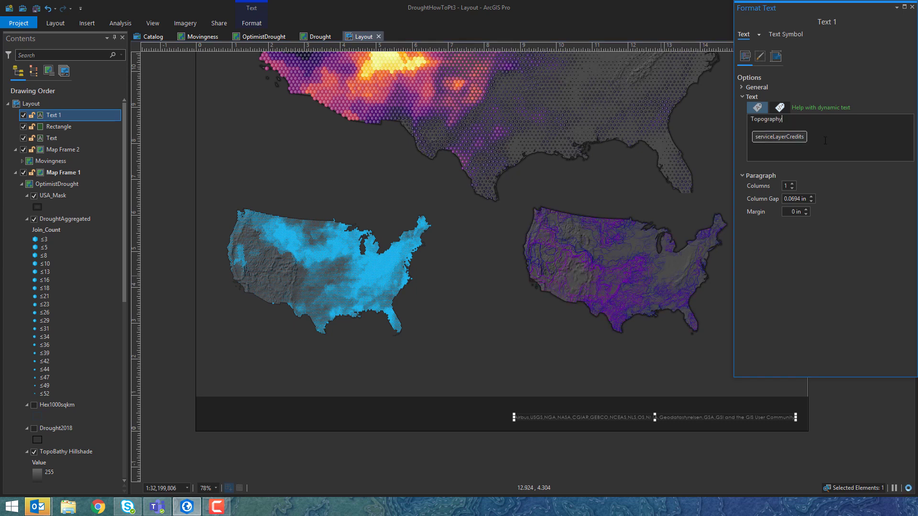
pyautogui.write('Accessed b')
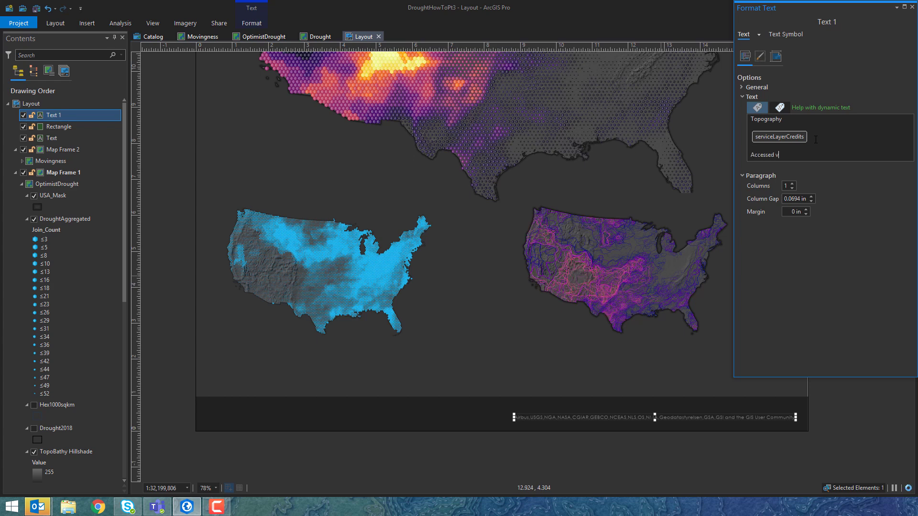
pyautogui.write(' Living')
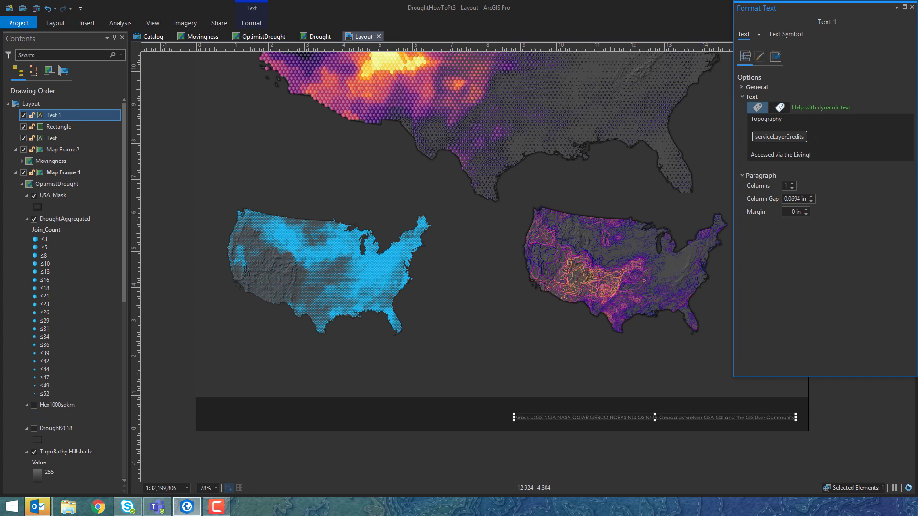
pyautogui.write(' Atlas')
pyautogui.press('Tab')
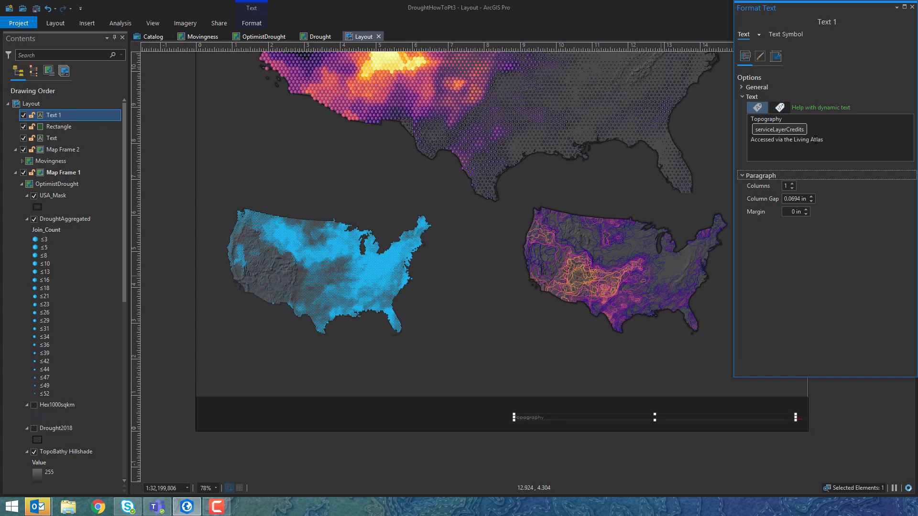
pyautogui.moveTo(655, 414); pyautogui.dragTo(654, 397)
pyautogui.moveTo(575, 413); pyautogui.dragTo(577, 420)
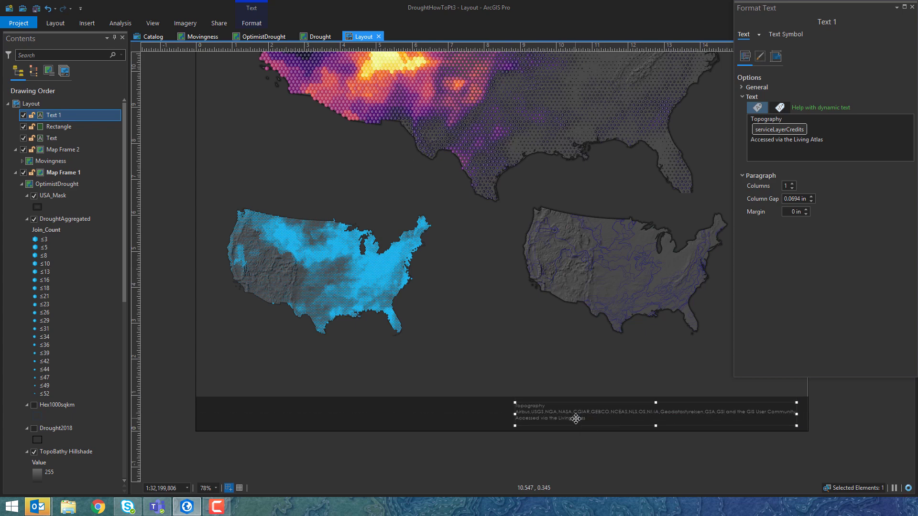
# Step: Duplicate the three-line credits text and place the copy at the left end of the dark band
pyautogui.rightClick(545, 420)
pyautogui.click(567, 267)
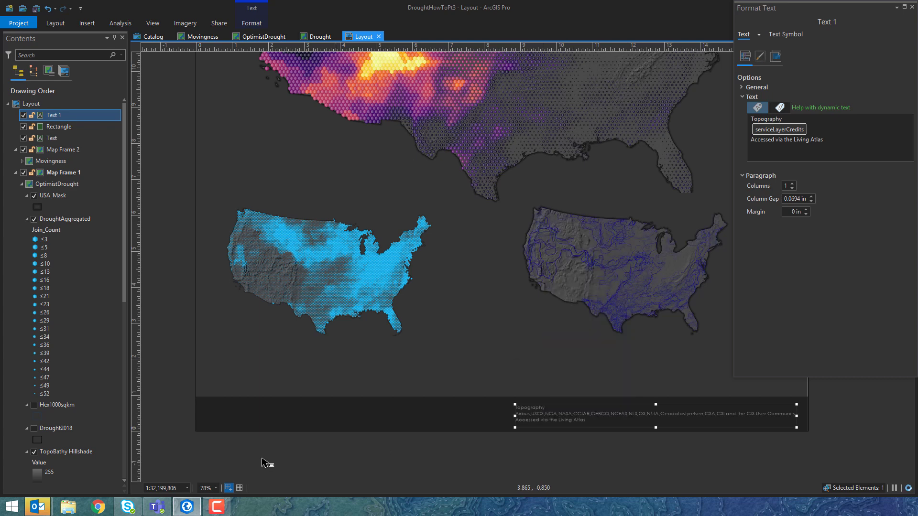
pyautogui.click(178, 427)
pyautogui.rightClick(178, 427)
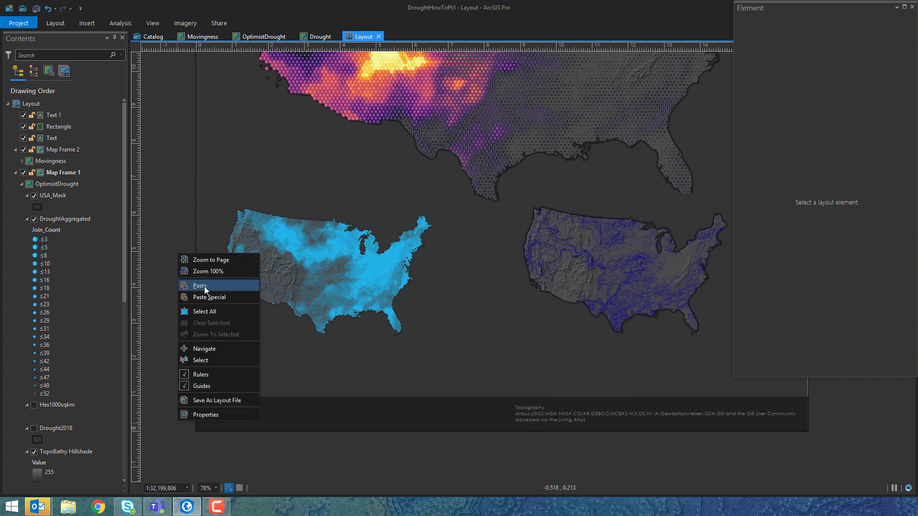
pyautogui.click(206, 287)
pyautogui.moveTo(532, 415); pyautogui.dragTo(233, 415)
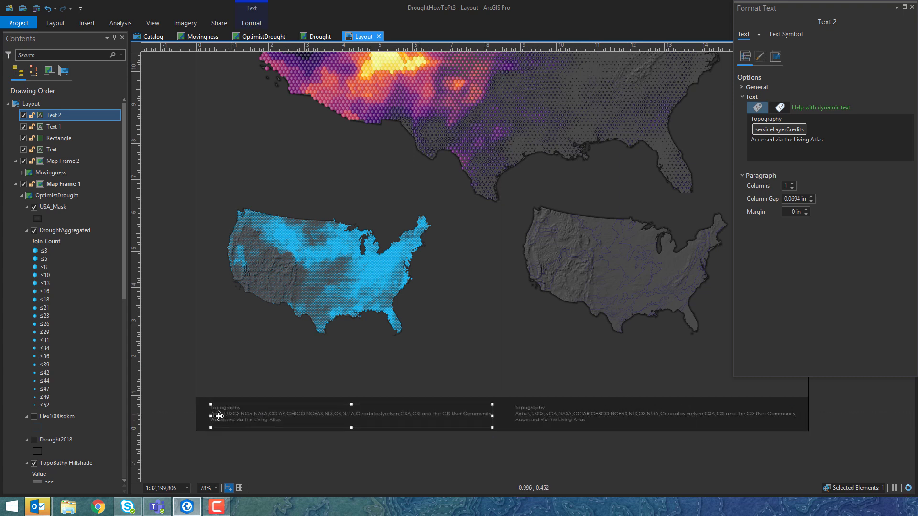
# Step: Replace the heading of the copied credits with "Drought" and remove the service layer credits and Living Atlas lines below it
pyautogui.doubleClick(765, 120)
pyautogui.write('Drought')
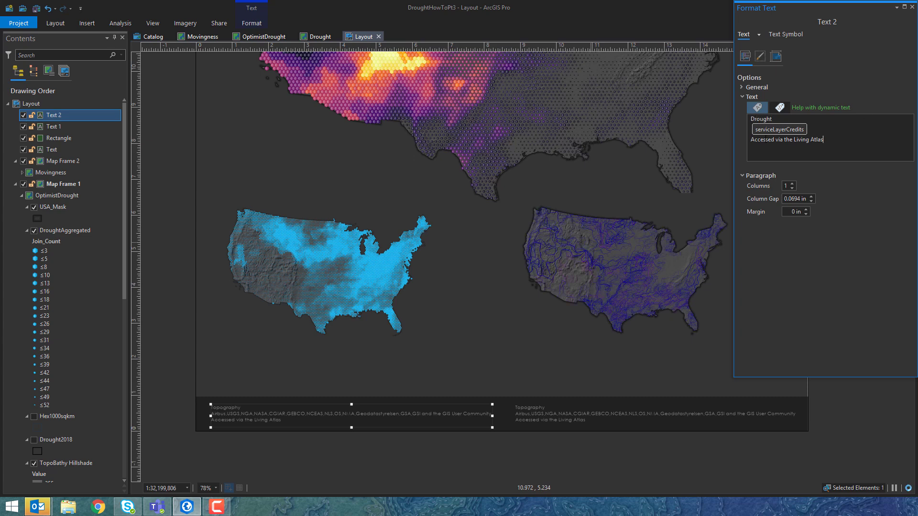
pyautogui.moveTo(824, 140); pyautogui.dragTo(749, 133)
pyautogui.press('Delete')
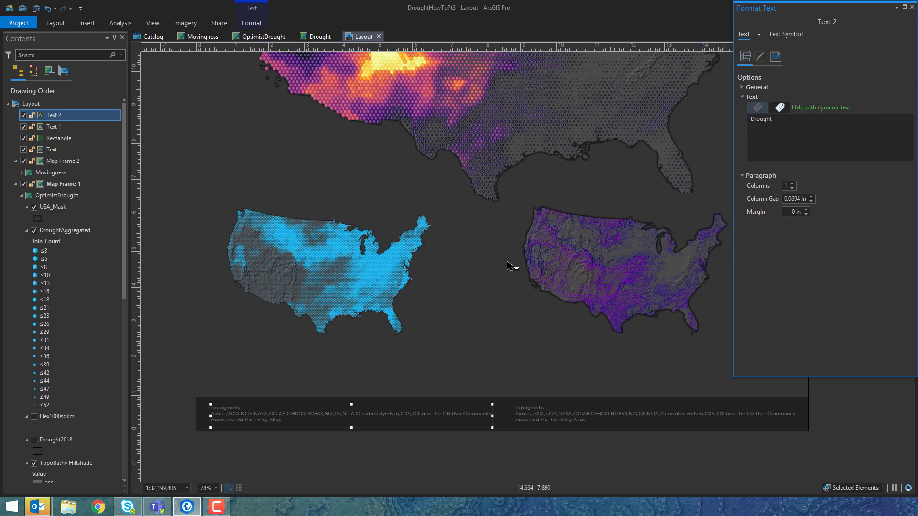
# Step: Switch to Chrome, search the web for "united states drought monitor", and open the United States Drought Monitor site
pyautogui.click(94, 510)
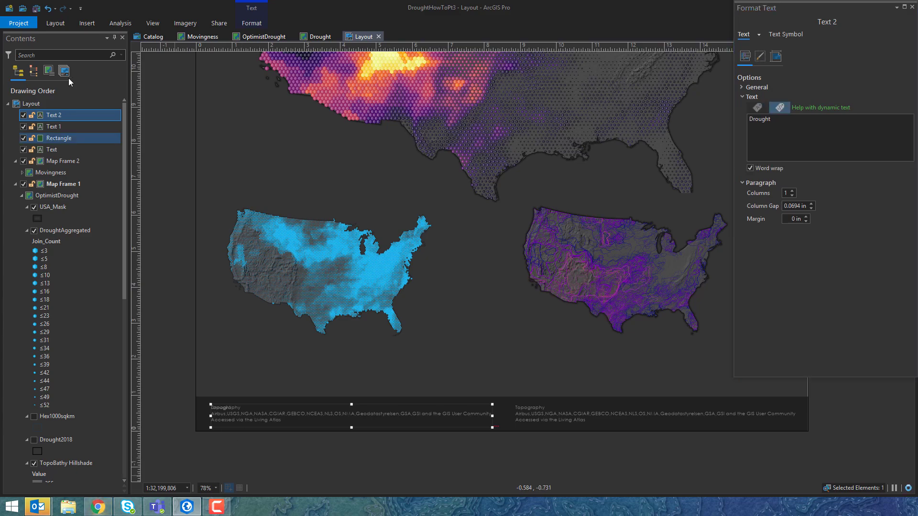
pyautogui.write('usdm')
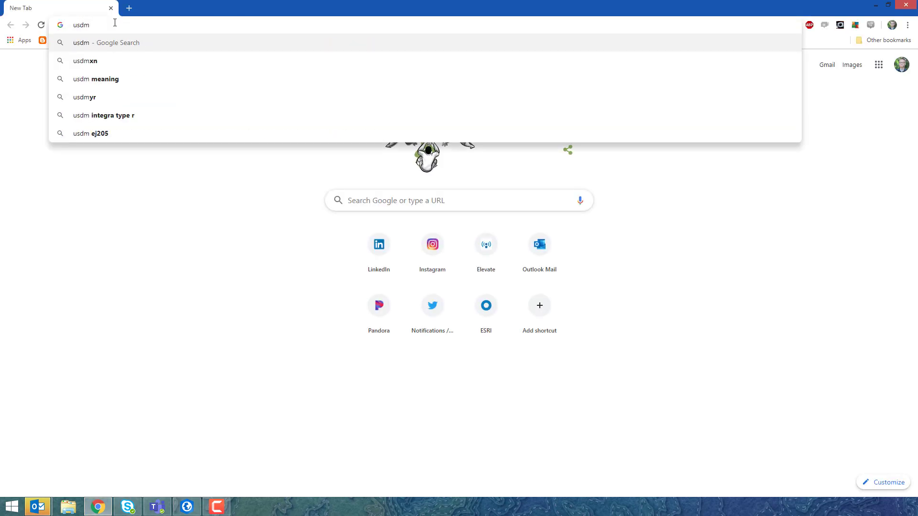
pyautogui.press('Return')
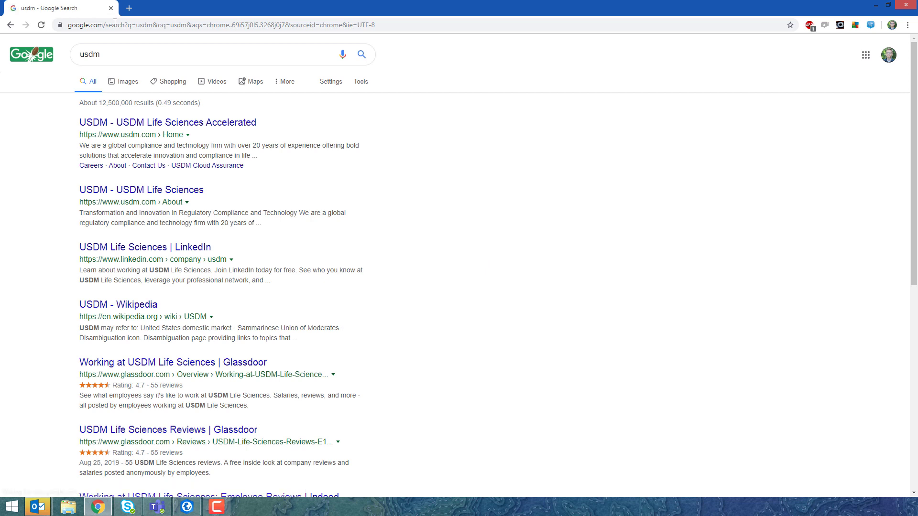
pyautogui.doubleClick(109, 52)
pyautogui.write('unit')
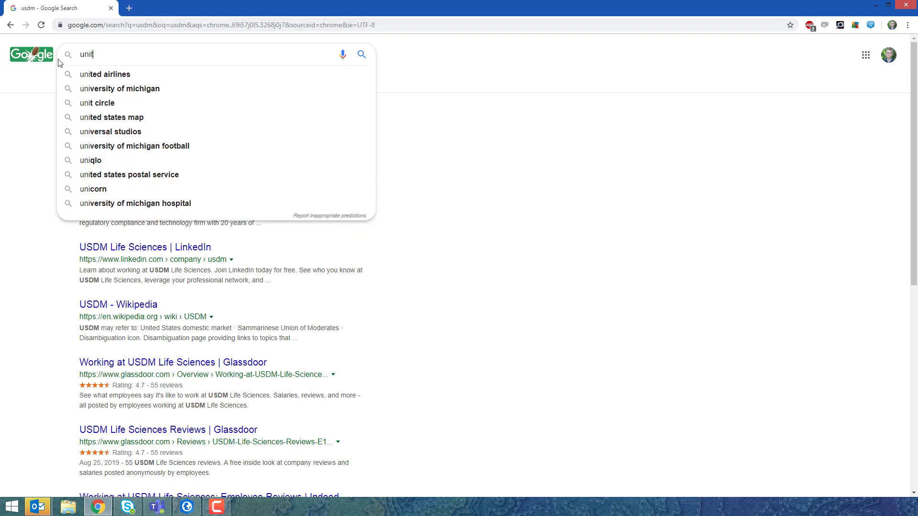
pyautogui.write('ed states drought monitor')
pyautogui.press('Return')
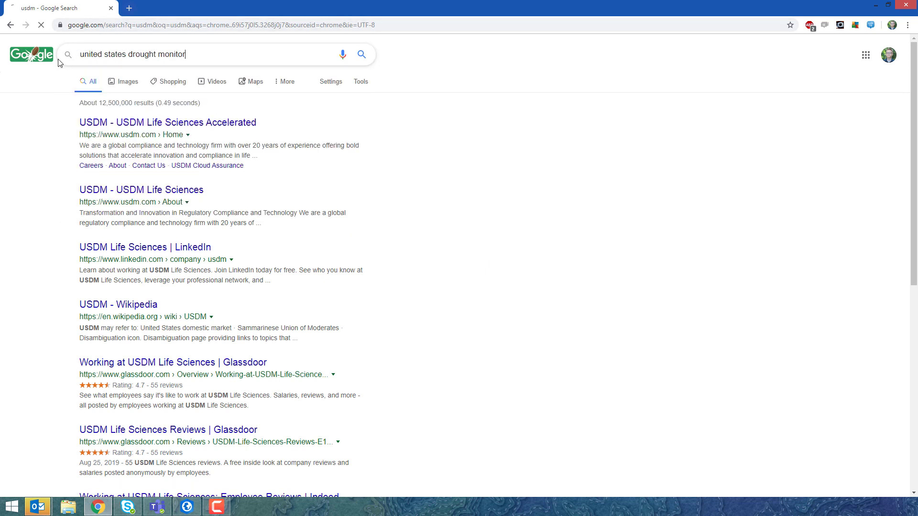
pyautogui.click(106, 122)
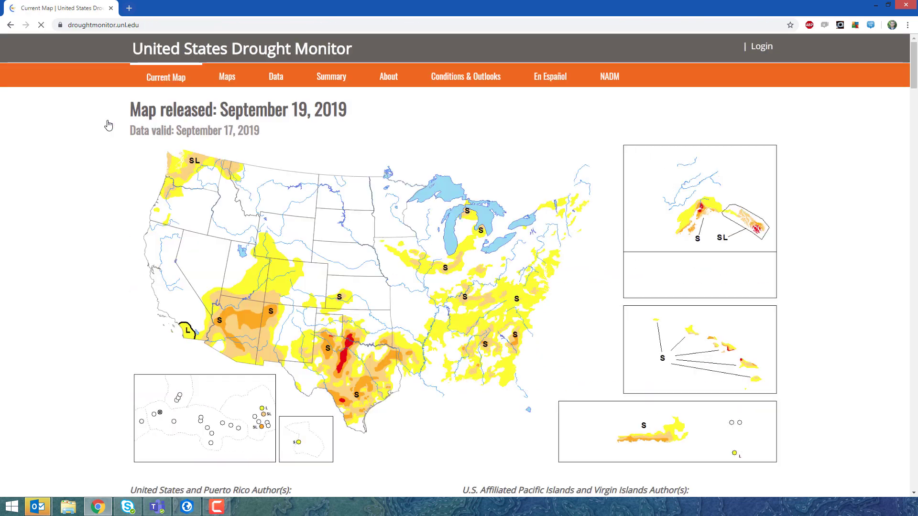
# Step: Open the Drought Monitor site's GIS Data page to find its citation wording
pyautogui.moveTo(262, 85)
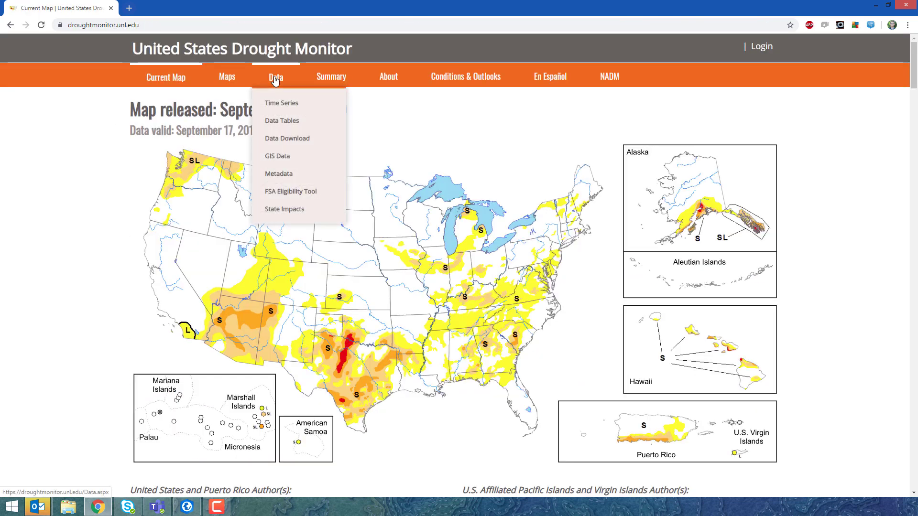
pyautogui.click(275, 142)
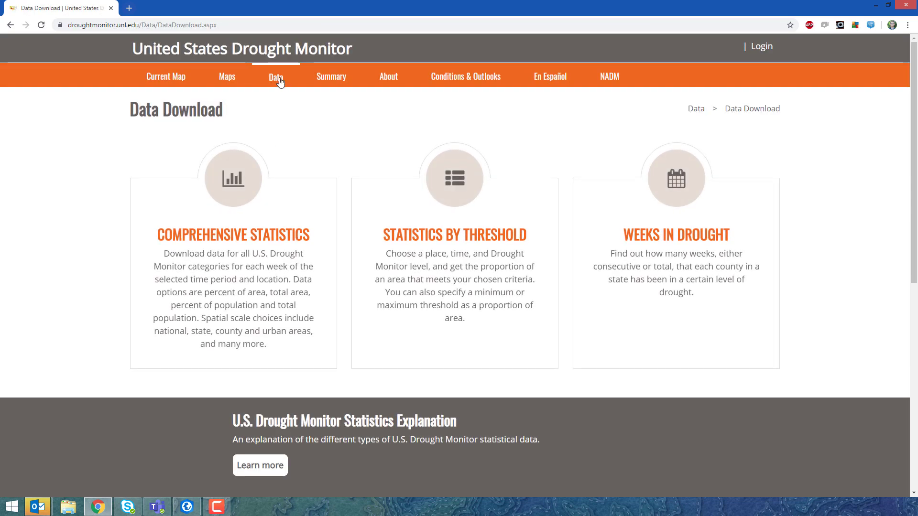
pyautogui.moveTo(280, 81)
pyautogui.click(277, 156)
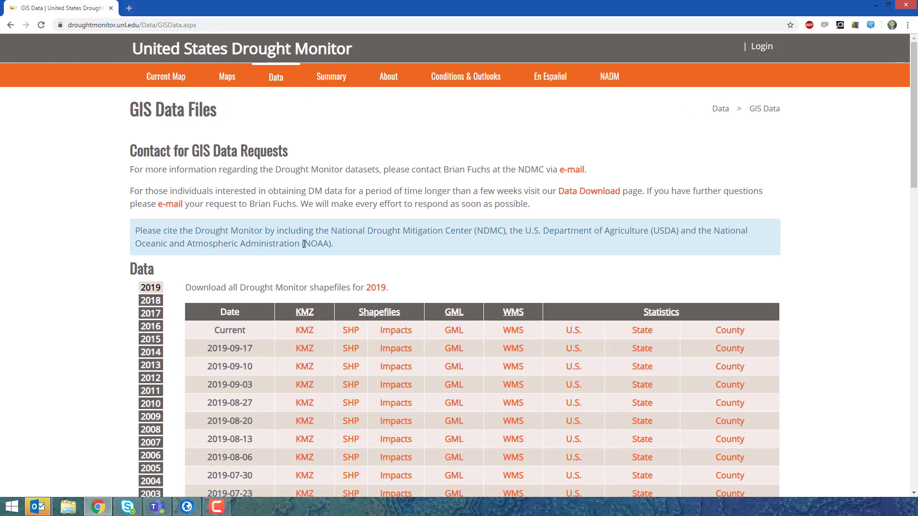
# Step: Copy the citation from "National Drought Mitigation Center (NDMC)" through "(NOAA)." and paste it below "Drought" in the ArcGIS Pro credits text
pyautogui.moveTo(335, 245); pyautogui.dragTo(334, 233)
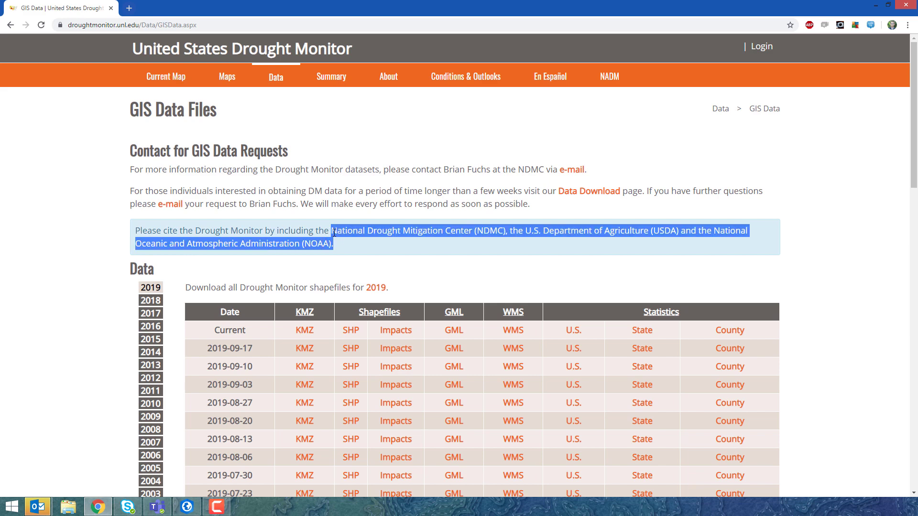
pyautogui.rightClick(334, 233)
pyautogui.click(365, 235)
pyautogui.click(187, 507)
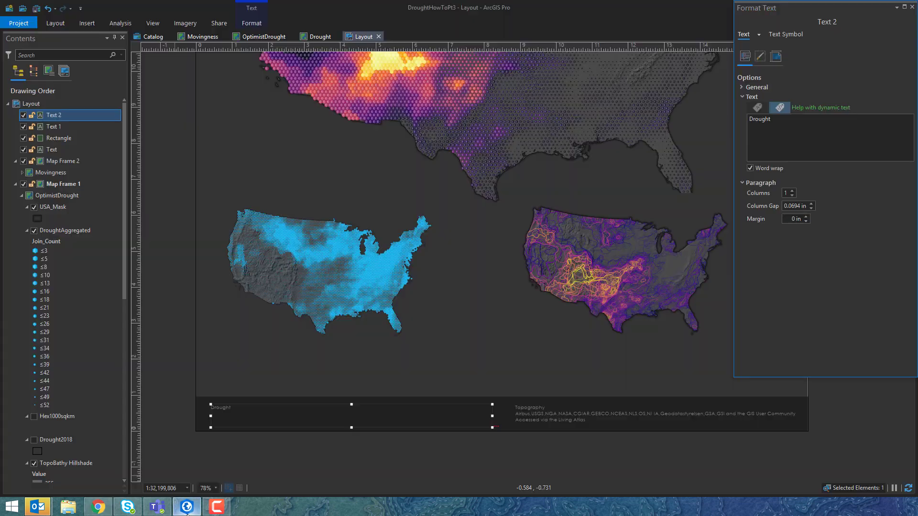
pyautogui.click(767, 138)
pyautogui.hotkey('ctrl', 'v')
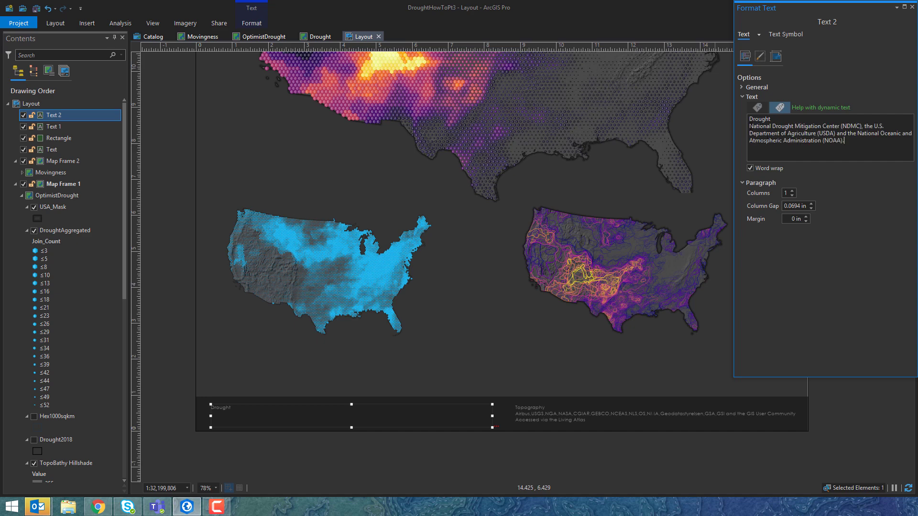
# Step: Insert "United States Drought Monitor." before the pasted citation and close the text formatting
pyautogui.write('United States')
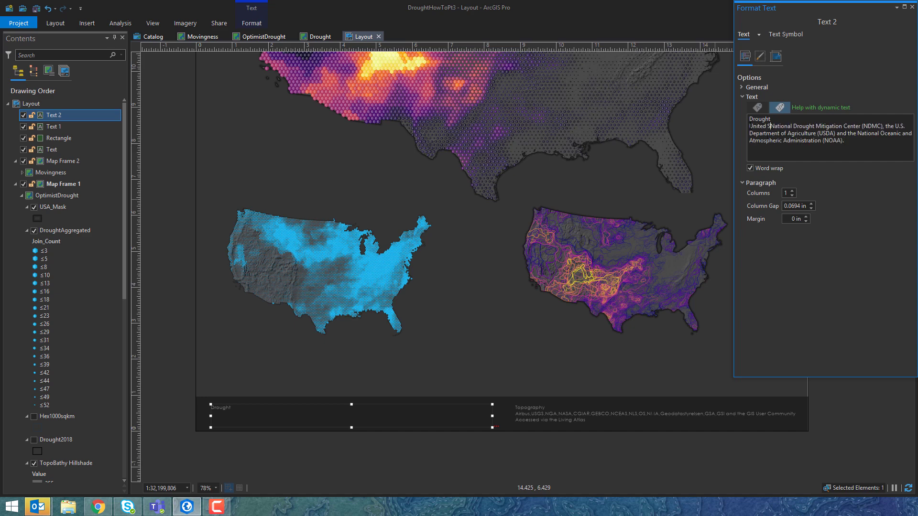
pyautogui.write(' Drought Monitor')
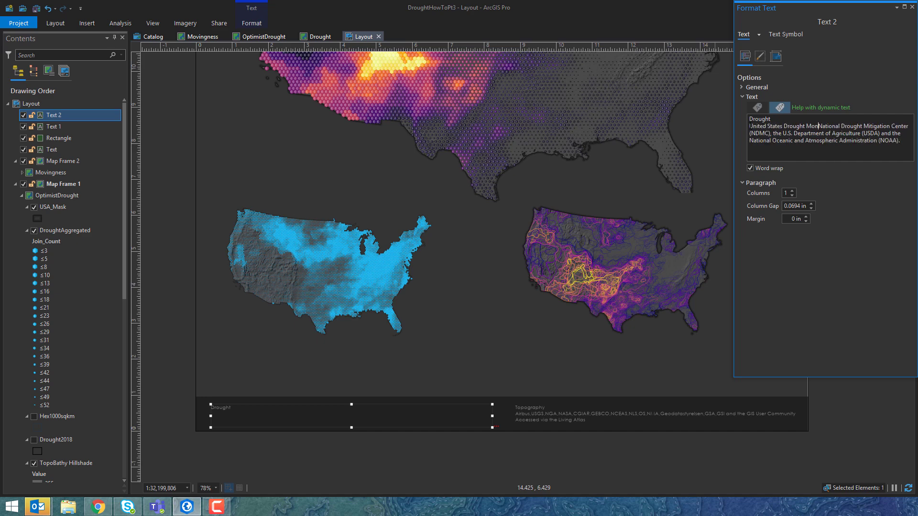
pyautogui.write('.')
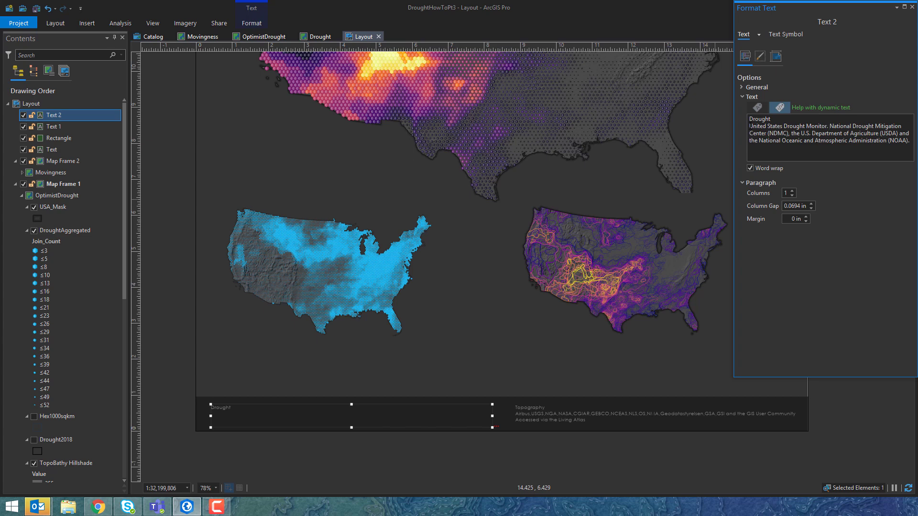
pyautogui.press('Tab')
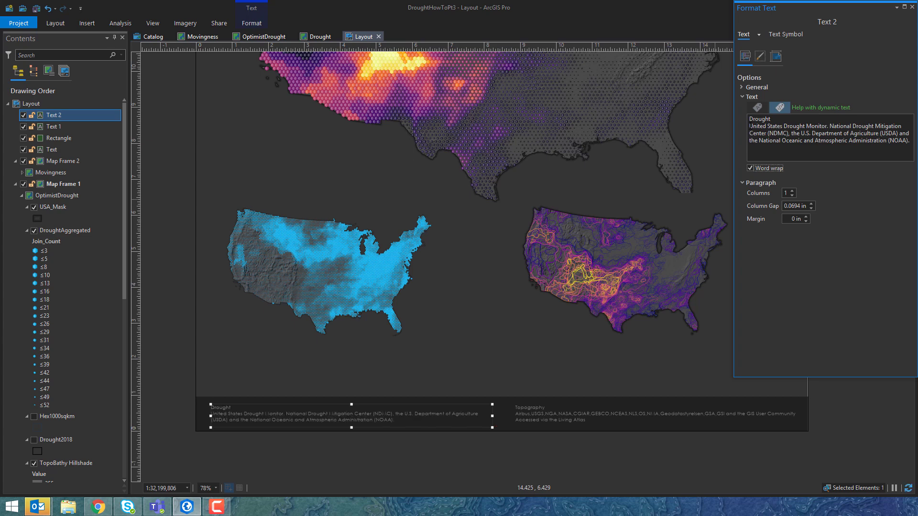
pyautogui.click(180, 357)
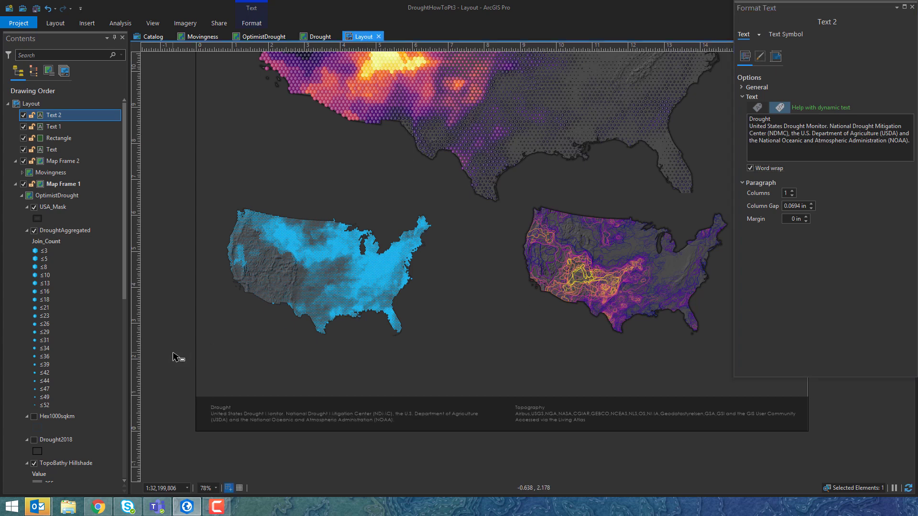
pyautogui.click(911, 9)
# Step: Duplicate the "DROUGHT 2018" title and place the copy above the blue inset map
pyautogui.moveTo(484, 189); pyautogui.dragTo(489, 255)
pyautogui.scroll(-1, 489, 255)
pyautogui.moveTo(491, 202); pyautogui.dragTo(493, 230)
pyautogui.scroll(-1, 494, 239)
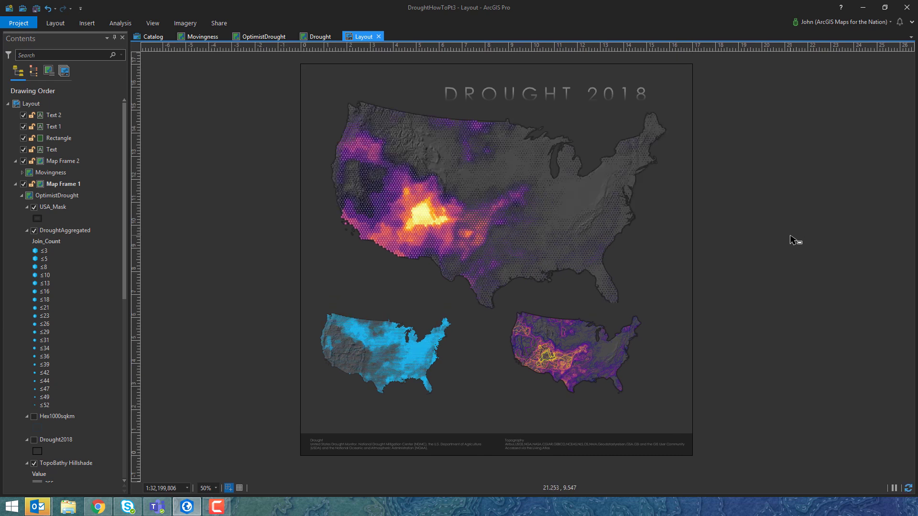
pyautogui.click(498, 95)
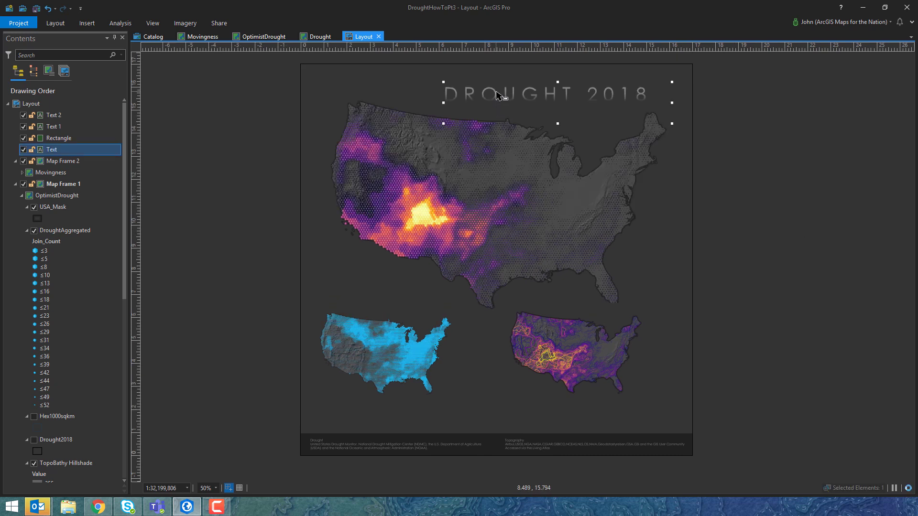
pyautogui.rightClick(498, 95)
pyautogui.click(524, 138)
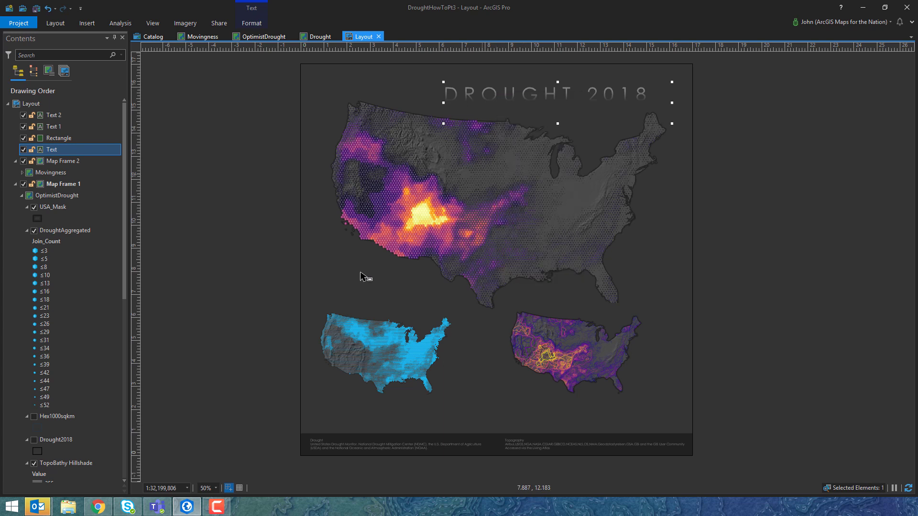
pyautogui.rightClick(261, 308)
pyautogui.click(287, 337)
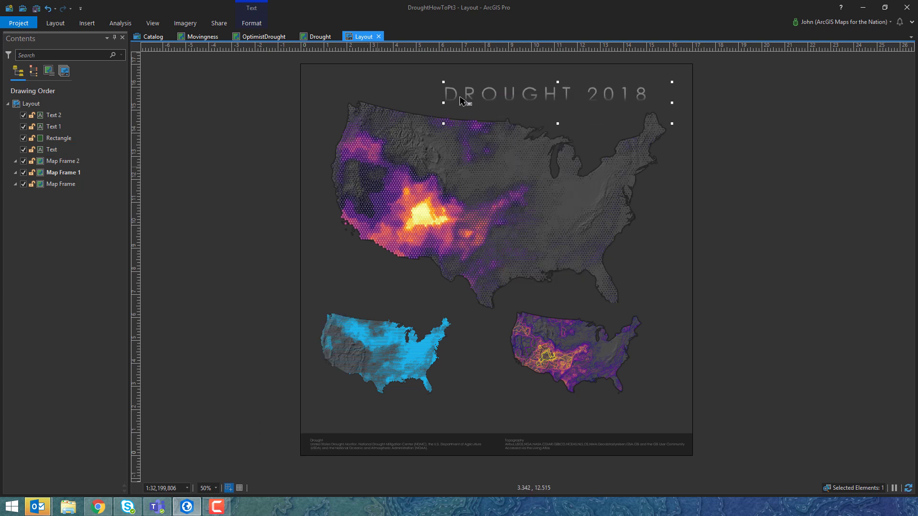
pyautogui.moveTo(441, 182); pyautogui.dragTo(360, 348)
# Step: Change the duplicated title's text to "The Optimist's Drought Map"
pyautogui.rightClick(379, 301)
pyautogui.click(400, 294)
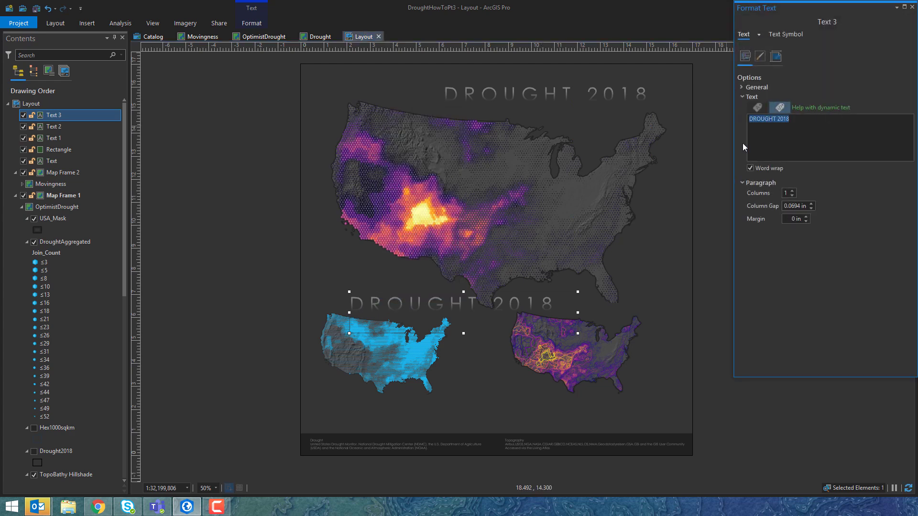
pyautogui.write("The Optimist's Drought Map")
# Step: Replace the gradient fill of the inset title with a solid medium gray
pyautogui.click(784, 35)
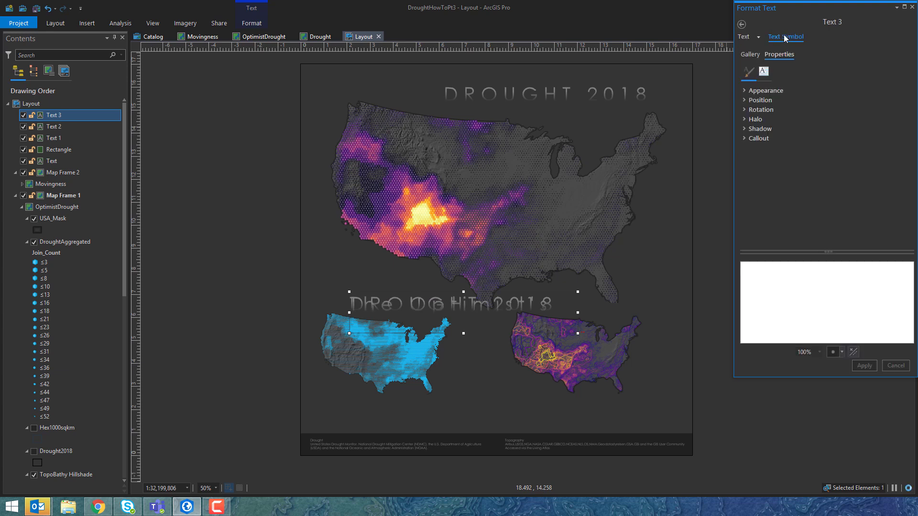
pyautogui.click(768, 90)
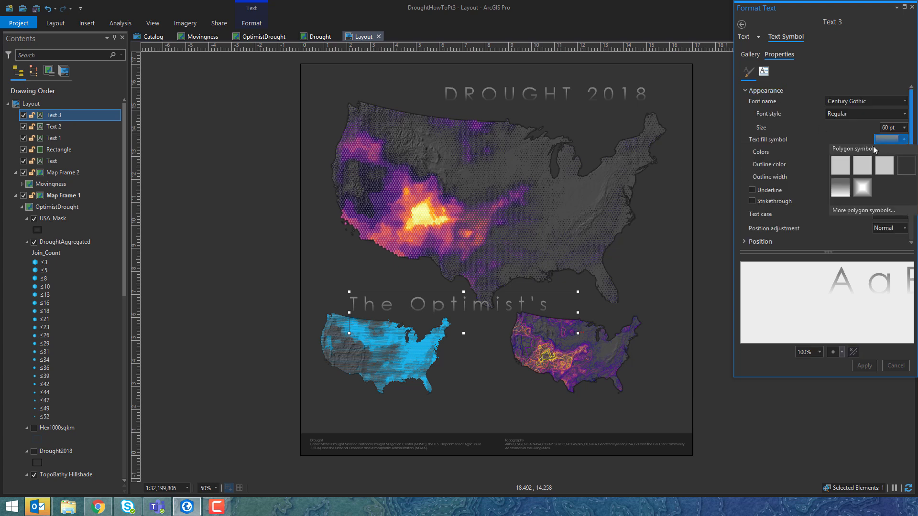
pyautogui.click(899, 152)
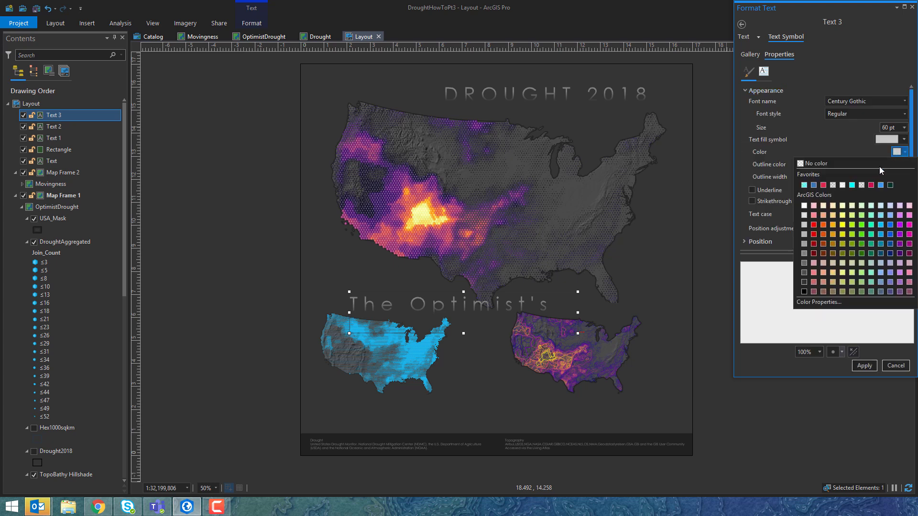
pyautogui.click(804, 254)
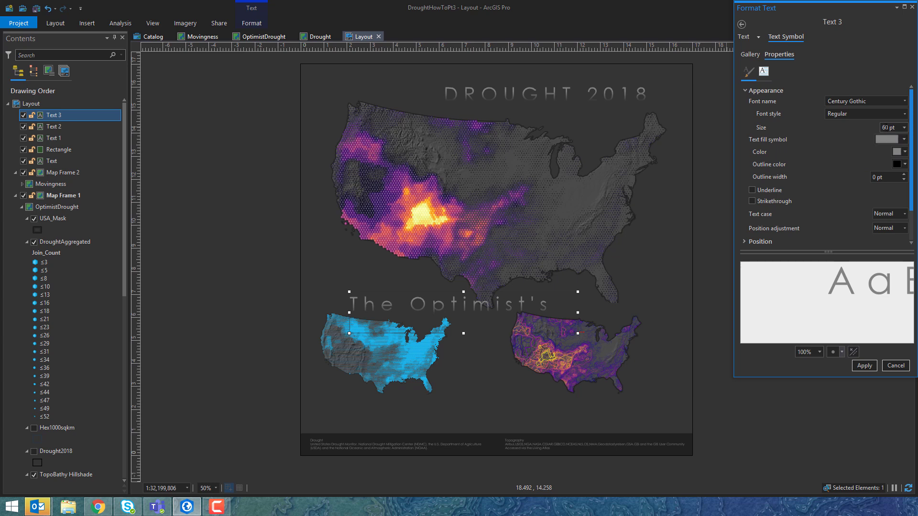
# Step: Set the inset title's font size to 12 pt, shrink its text box, and position it just above the blue inset map
pyautogui.press('Return')
pyautogui.click(864, 366)
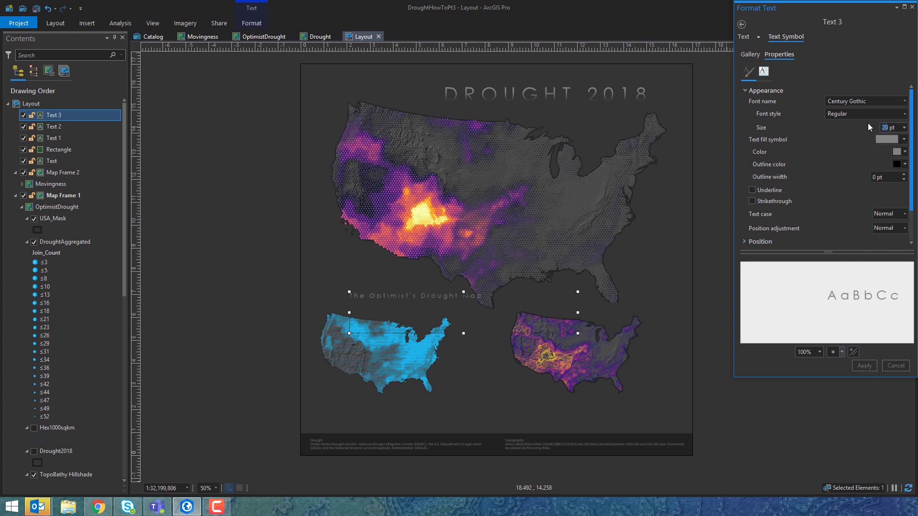
pyautogui.press('Return')
pyautogui.click(864, 366)
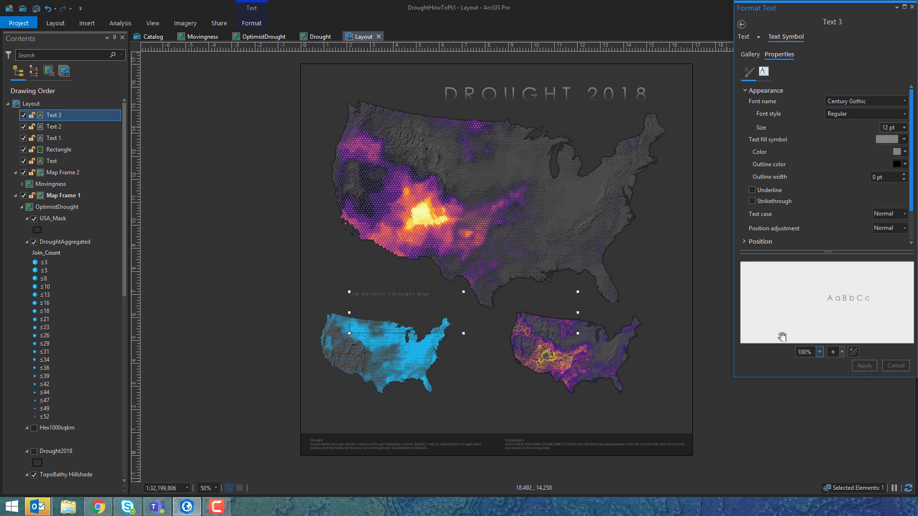
pyautogui.moveTo(579, 333); pyautogui.dragTo(451, 333)
pyautogui.moveTo(398, 294)
pyautogui.mouseDown()
pyautogui.moveTo(394, 320)
pyautogui.moveTo(396, 309)
pyautogui.mouseUp()
# Step: Duplicate the "The Optimist's Drought Map" title and place the copy above the purple inset map, level with the original
pyautogui.rightClick(396, 309)
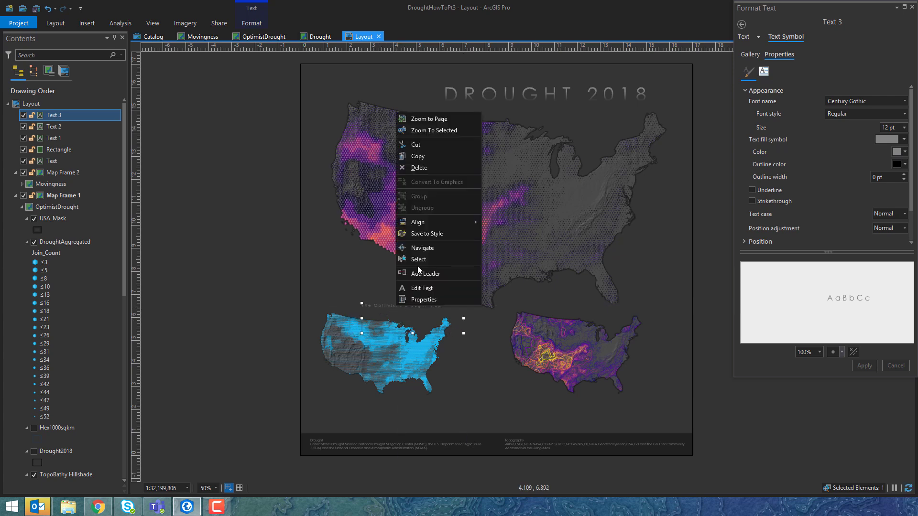
pyautogui.click(247, 262)
pyautogui.rightClick(244, 258)
pyautogui.click(260, 291)
pyautogui.moveTo(514, 301); pyautogui.dragTo(566, 308)
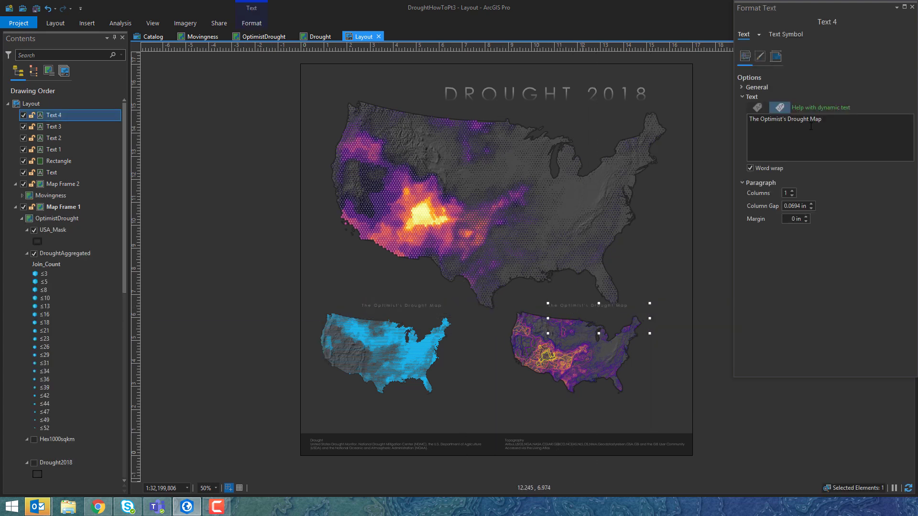
# Step: Change the copied inset title to "The Movingness of Drought" and narrow its text box from the left side
pyautogui.moveTo(761, 120); pyautogui.dragTo(823, 129)
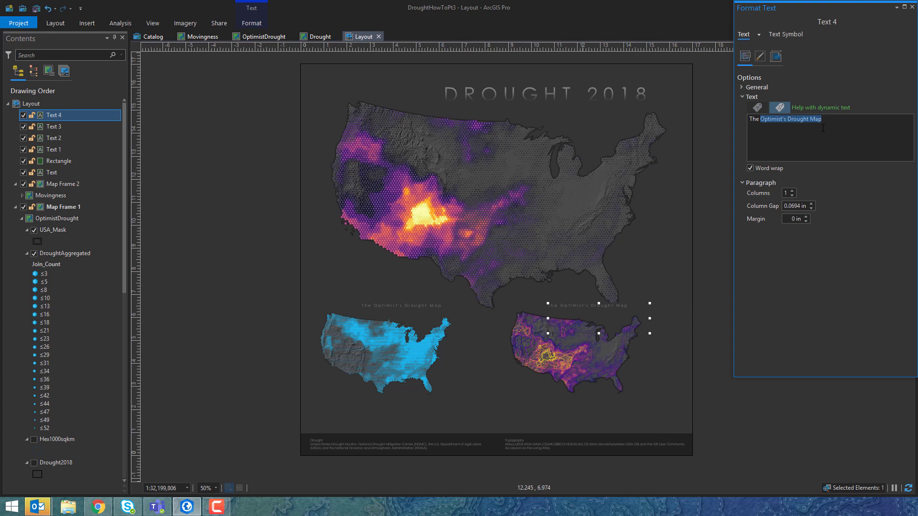
pyautogui.write('Movingness of')
pyautogui.press('Tab')
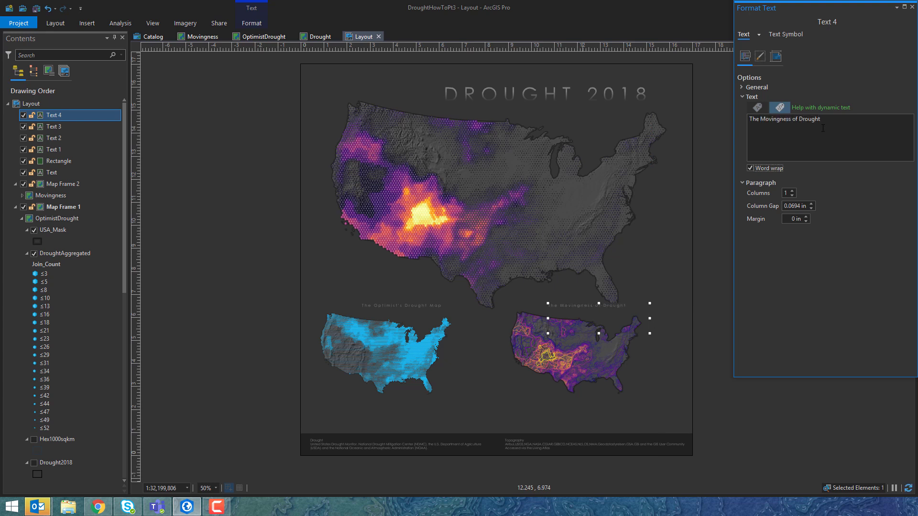
pyautogui.moveTo(548, 319); pyautogui.dragTo(558, 318)
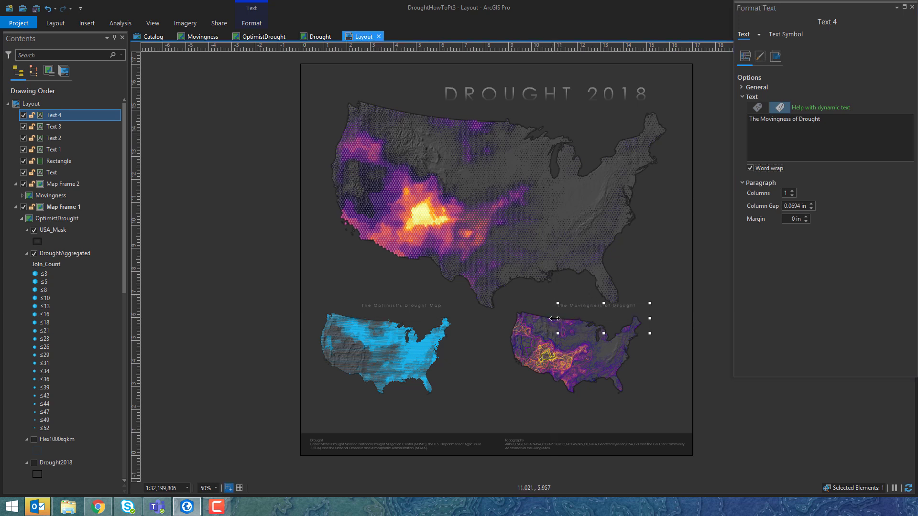
# Step: Select the "The Optimist's Drought Map" title together with both inset map frames
pyautogui.click(396, 310)
pyautogui.keyDown('shift'); pyautogui.click(383, 354); pyautogui.keyUp('shift')
pyautogui.keyDown('shift'); pyautogui.click(552, 352); pyautogui.keyUp('shift')
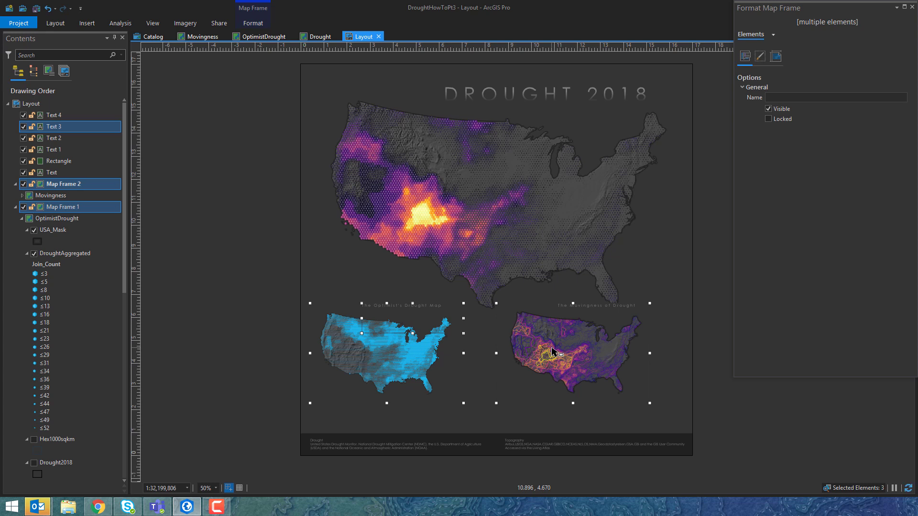
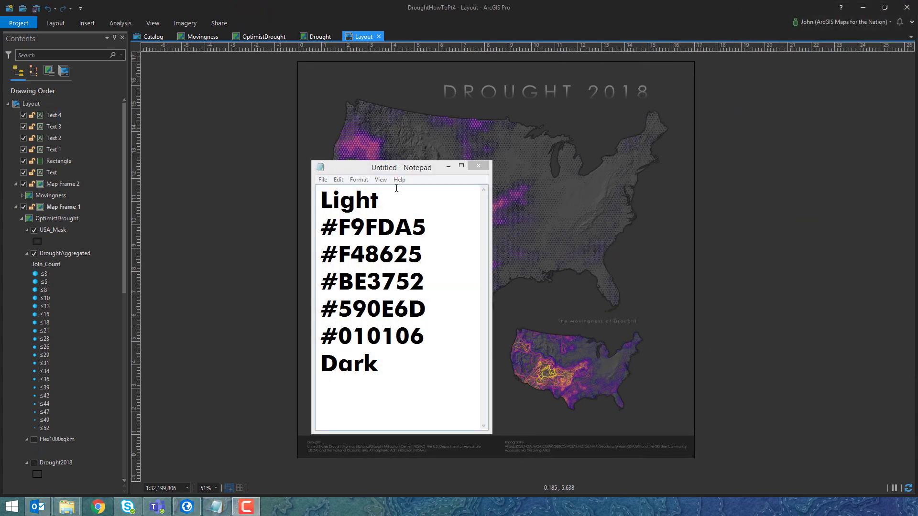
# Step: Open the symbol layer properties of the ≤52 class in the main Drought map's DroughtAggregated layer
pyautogui.moveTo(406, 168); pyautogui.dragTo(0, 166)
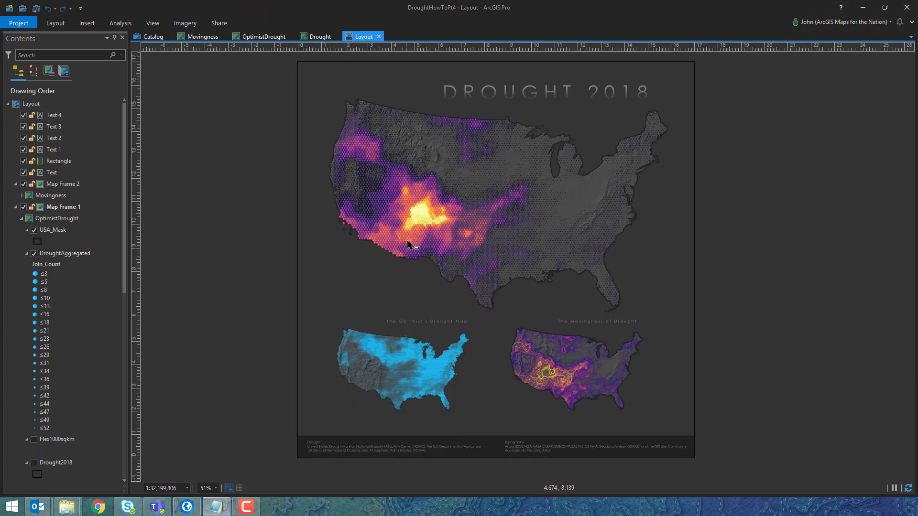
pyautogui.scroll(5, 393, 262)
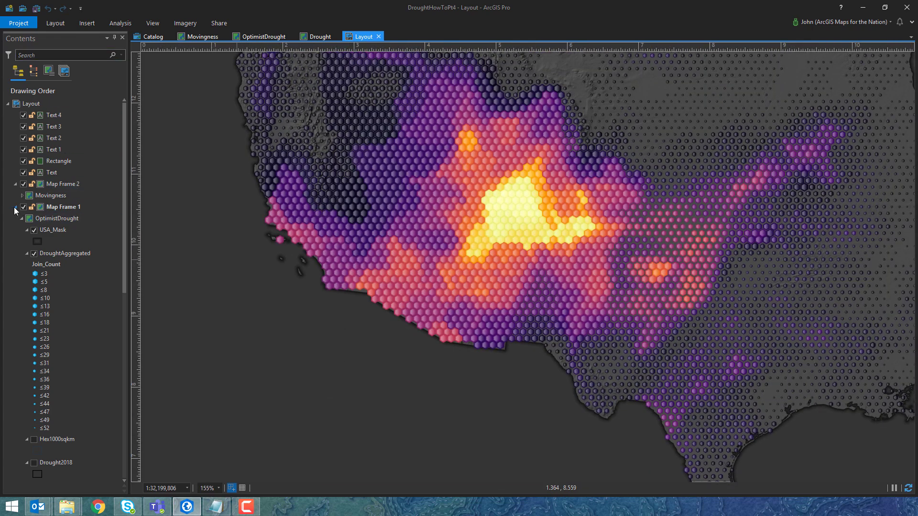
pyautogui.click(15, 184)
pyautogui.click(16, 198)
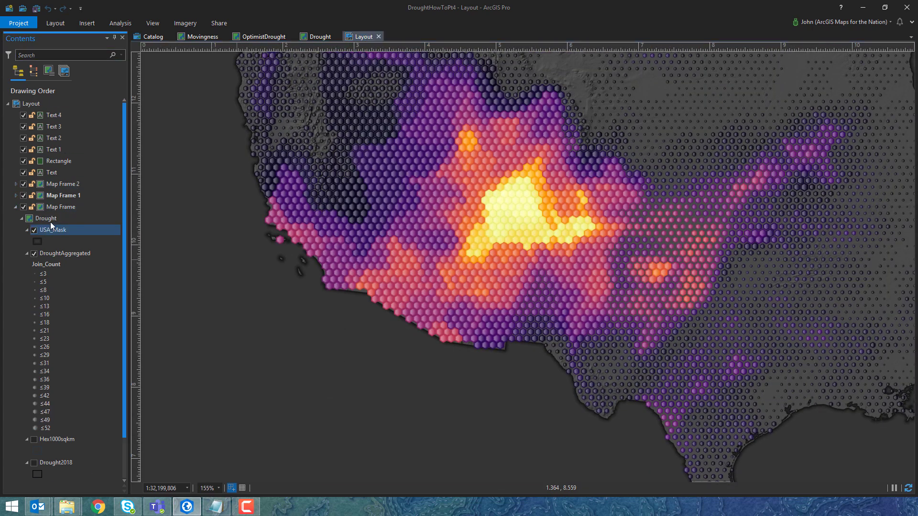
pyautogui.click(36, 429)
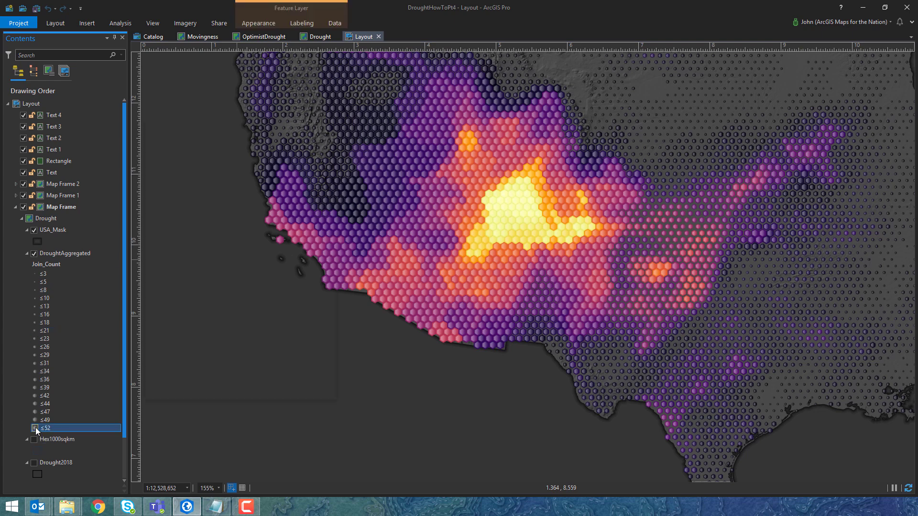
pyautogui.click(188, 85)
pyautogui.click(172, 103)
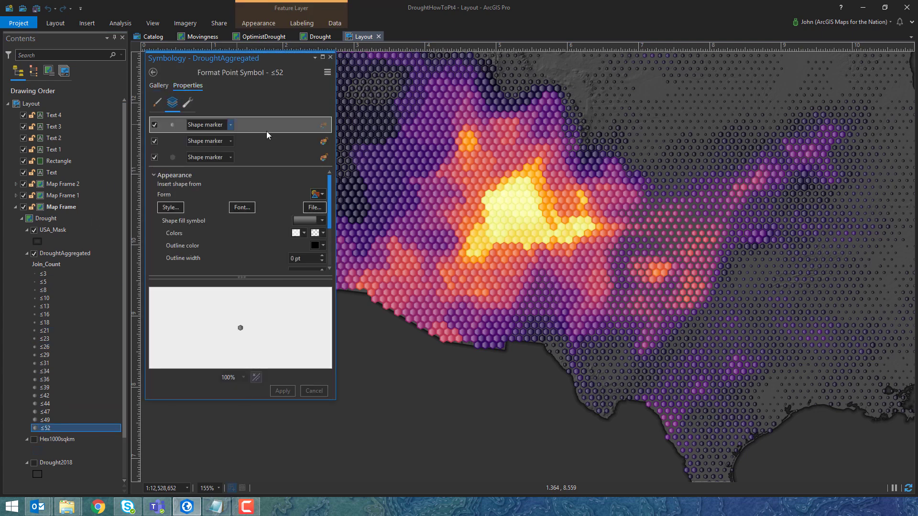
# Step: Save the ≤52 point symbol to the Favorites style under the name DroughtHex and close its symbology settings
pyautogui.click(327, 72)
pyautogui.click(249, 106)
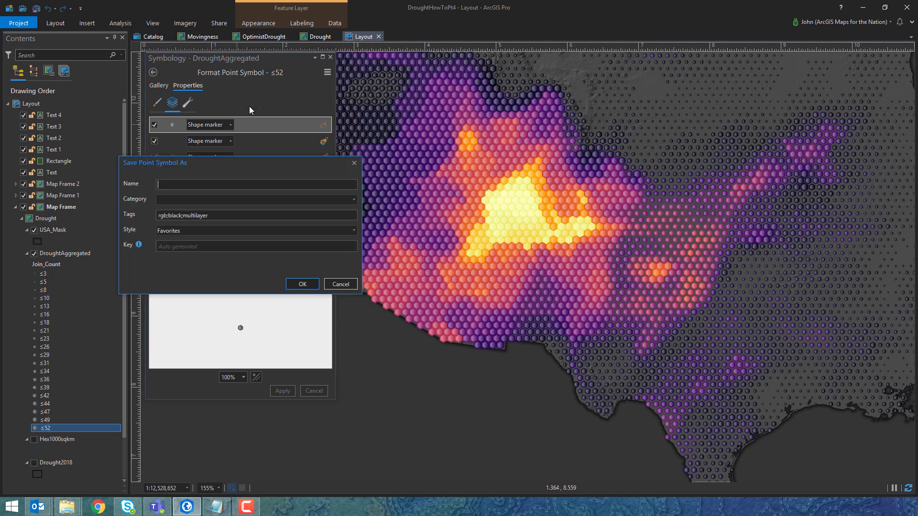
pyautogui.write('DroughtHex')
pyautogui.click(297, 286)
pyautogui.click(330, 58)
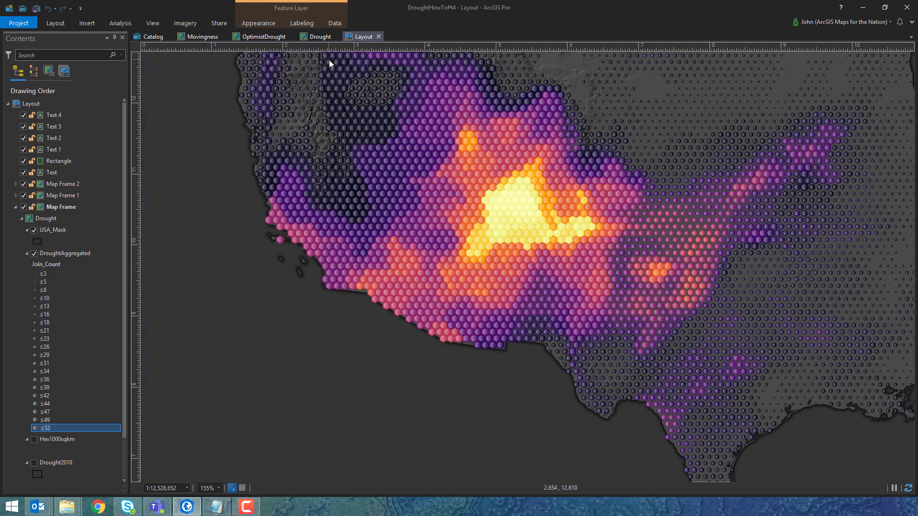
# Step: Place a point graphic with the saved DroughtHex symbol and move it into the empty area southwest of the main map
pyautogui.click(89, 23)
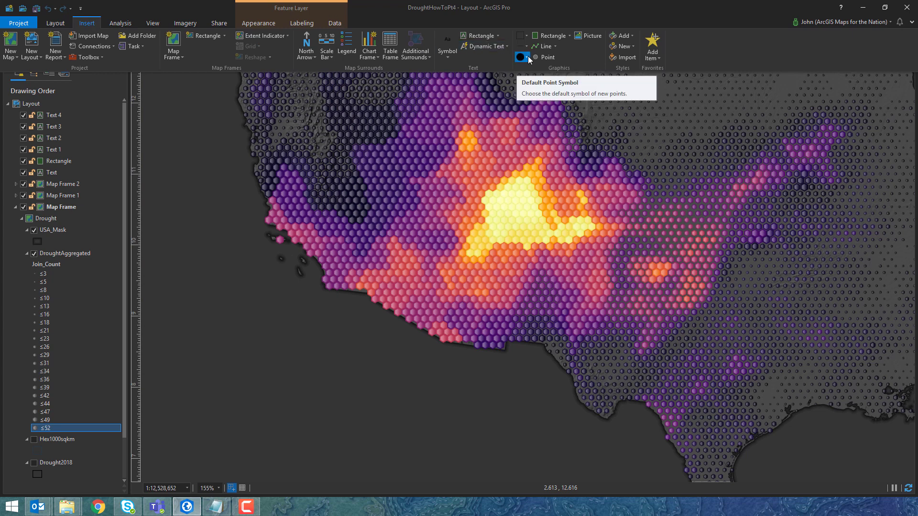
pyautogui.click(526, 57)
pyautogui.click(527, 57)
pyautogui.click(85, 24)
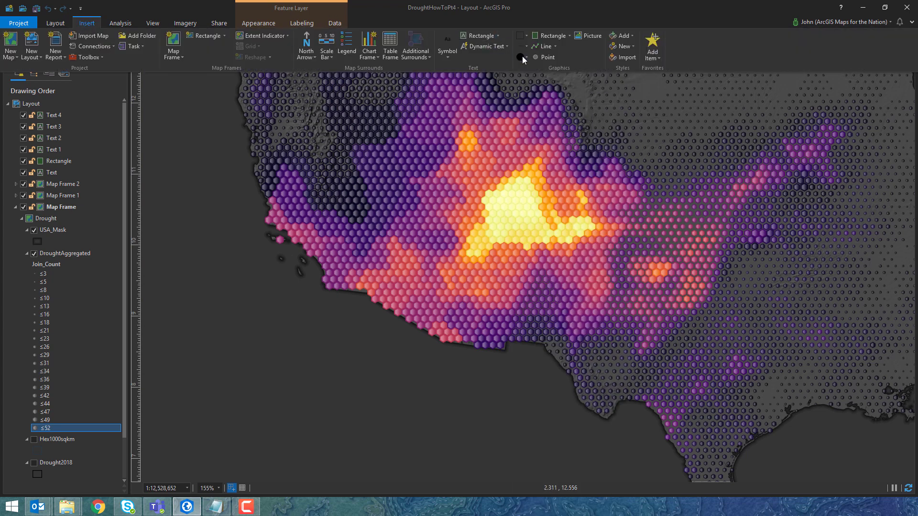
pyautogui.click(526, 57)
pyautogui.click(532, 96)
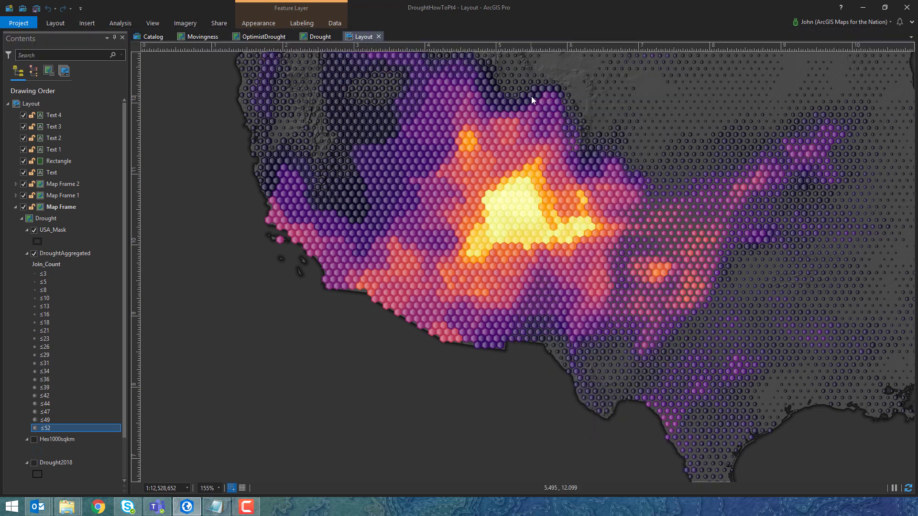
pyautogui.click(511, 219)
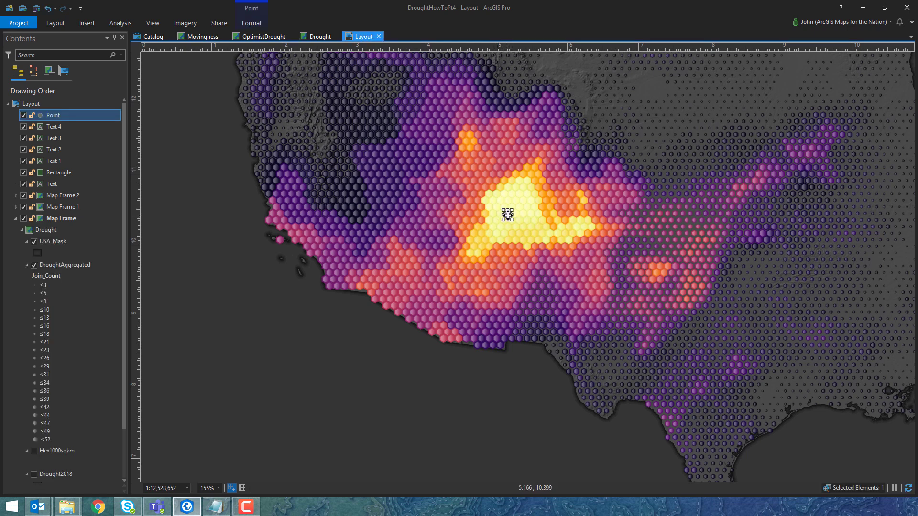
pyautogui.moveTo(507, 215); pyautogui.dragTo(277, 385)
# Step: Duplicate the hexagon point until five hexagons stand side by side in one horizontal row
pyautogui.hotkey('ctrl', 'v')
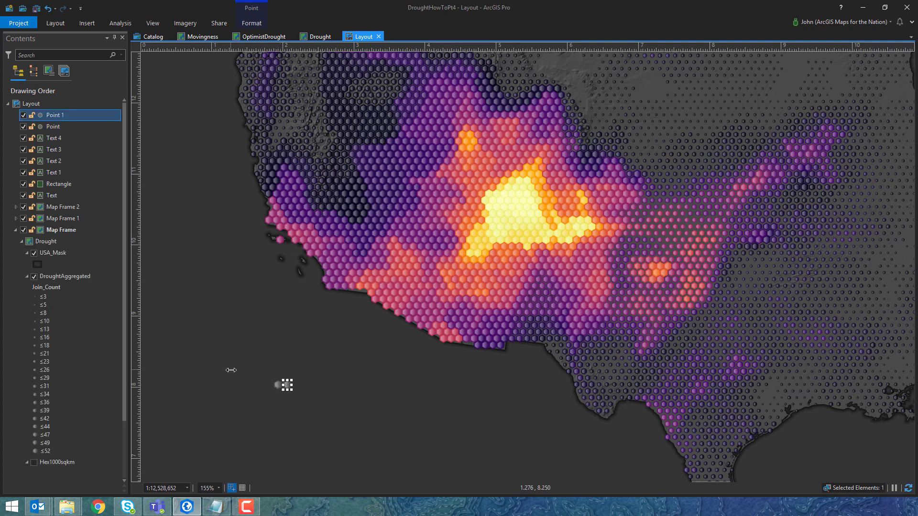
pyautogui.click(232, 374)
pyautogui.click(287, 384)
pyautogui.click(318, 389)
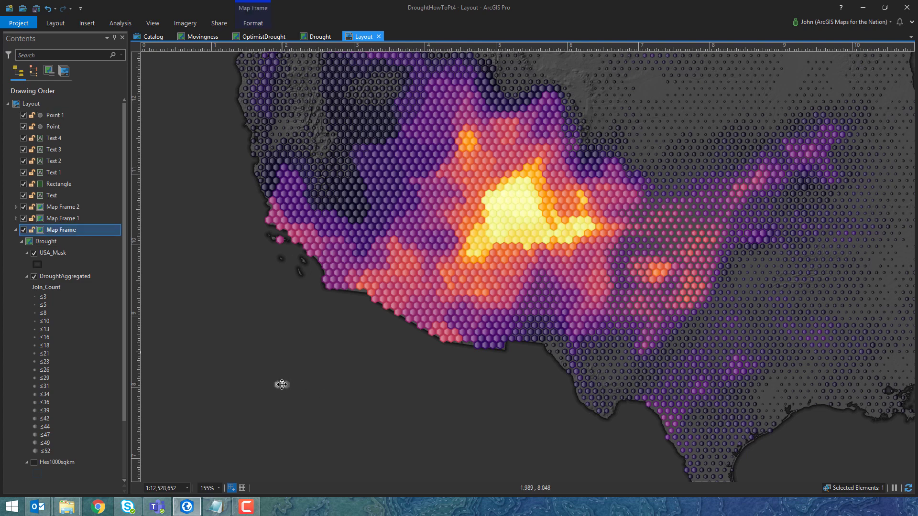
pyautogui.click(278, 383)
pyautogui.keyDown('shift'); pyautogui.click(288, 385); pyautogui.keyUp('shift')
pyautogui.hotkey('ctrl', 'c')
pyautogui.hotkey('ctrl', 'v')
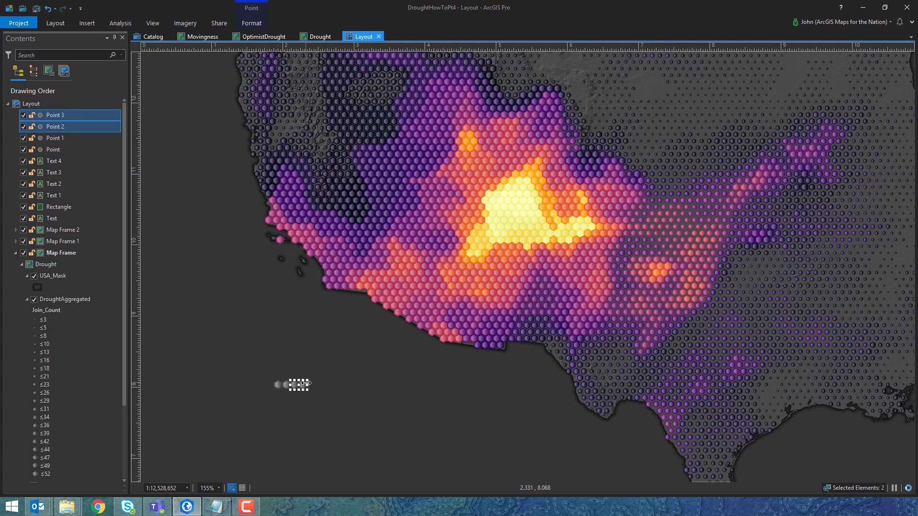
pyautogui.click(306, 384)
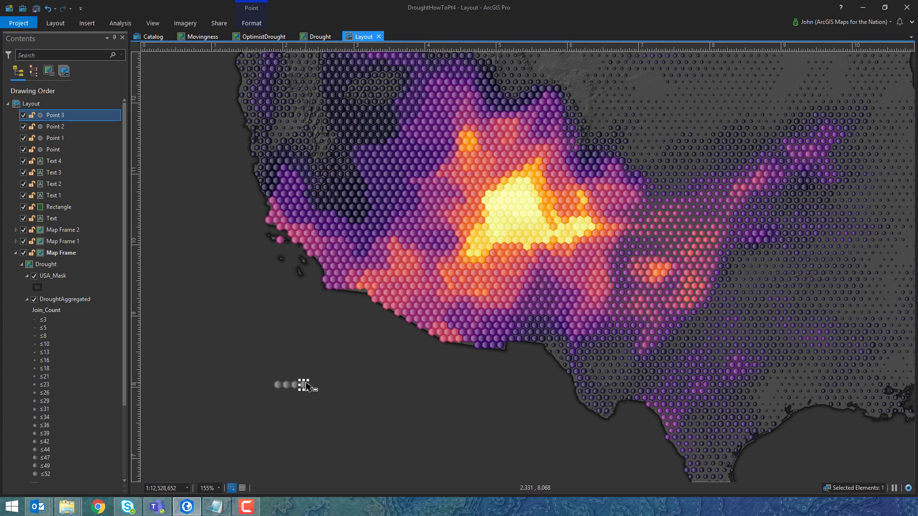
pyautogui.hotkey('ctrl', 'v')
pyautogui.click(403, 432)
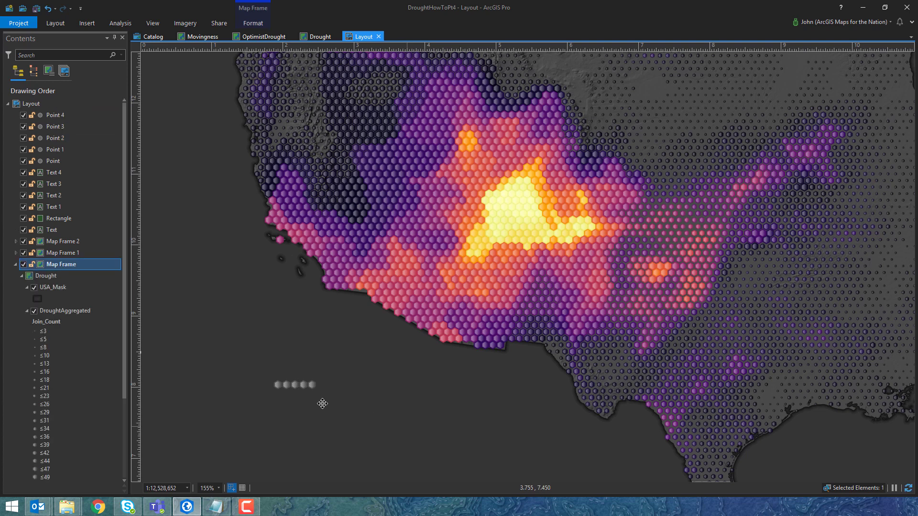
# Step: Lock Map Frame, Map Frame 1 and Map Frame 2 against selection in the layout
pyautogui.click(32, 265)
pyautogui.click(254, 371)
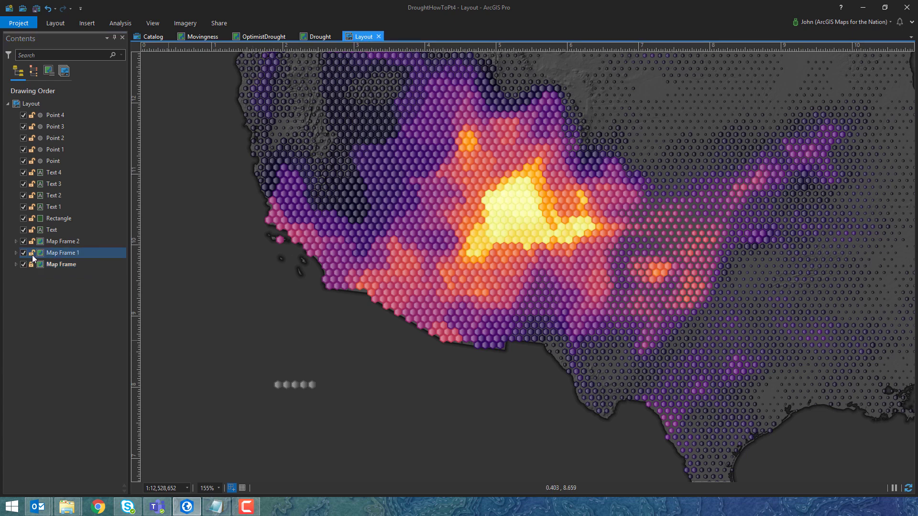
pyautogui.click(32, 253)
pyautogui.click(32, 242)
# Step: Duplicate the row of five hexagons and nudge the copy into a staggered second row directly beneath the first
pyautogui.moveTo(263, 368); pyautogui.dragTo(330, 398)
pyautogui.hotkey('ctrl', 'c')
pyautogui.hotkey('ctrl', 'v')
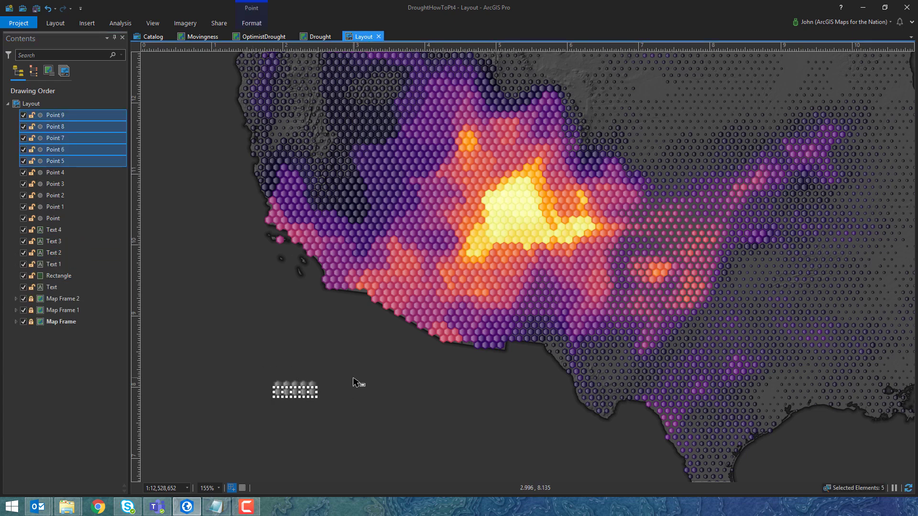
pyautogui.scroll(3, 275, 382)
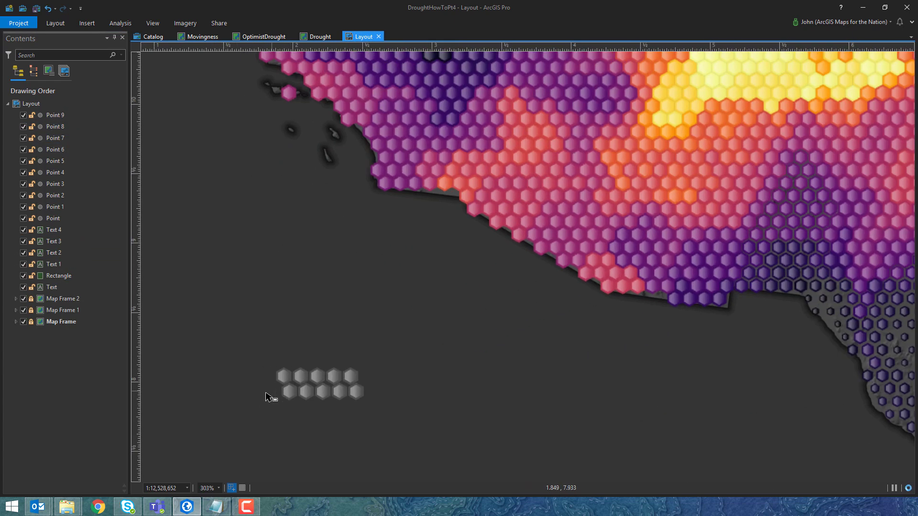
pyautogui.press('Up')
pyautogui.press('Right')
# Step: Duplicate both hexagon rows and move the copies down to form the third and fourth rows
pyautogui.moveTo(268, 363); pyautogui.dragTo(406, 416)
pyautogui.hotkey('ctrl', 'c')
pyautogui.hotkey('ctrl', 'v')
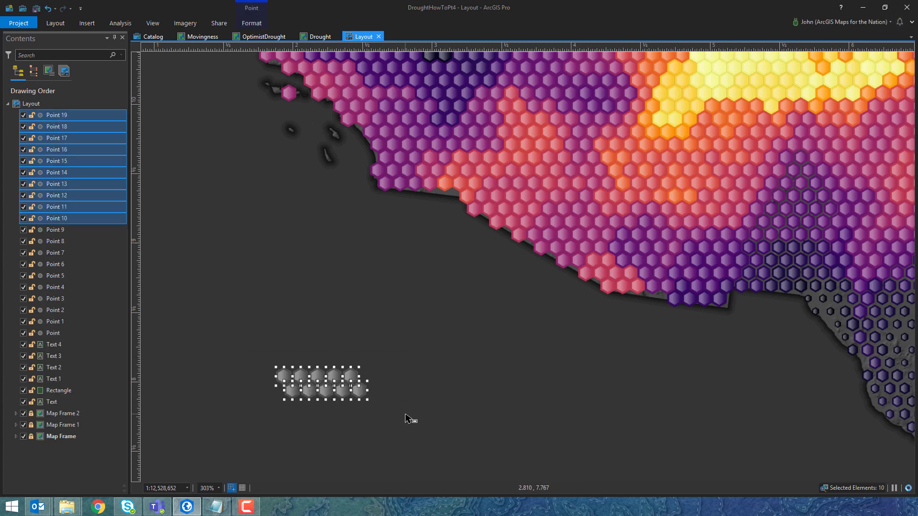
pyautogui.press('Down')
pyautogui.press('Down')
pyautogui.press('Down')
pyautogui.press('Down')
pyautogui.press('Down')
pyautogui.press('Down')
pyautogui.press('Down')
pyautogui.press('Down')
pyautogui.press('Down')
pyautogui.press('Down')
pyautogui.press('Down')
pyautogui.press('Down')
pyautogui.press('Down')
pyautogui.press('Down')
pyautogui.press('Down')
# Step: Duplicate the fourth hexagon row and shift the copy down and sideways into a fifth row aligned with the first and third
pyautogui.moveTo(242, 435); pyautogui.dragTo(418, 422)
pyautogui.hotkey('ctrl', 'c')
pyautogui.hotkey('ctrl', 'v')
pyautogui.press('Down')
pyautogui.press('Down')
pyautogui.press('Down')
pyautogui.press('Down')
pyautogui.press('Down')
pyautogui.press('Down')
pyautogui.press('Down')
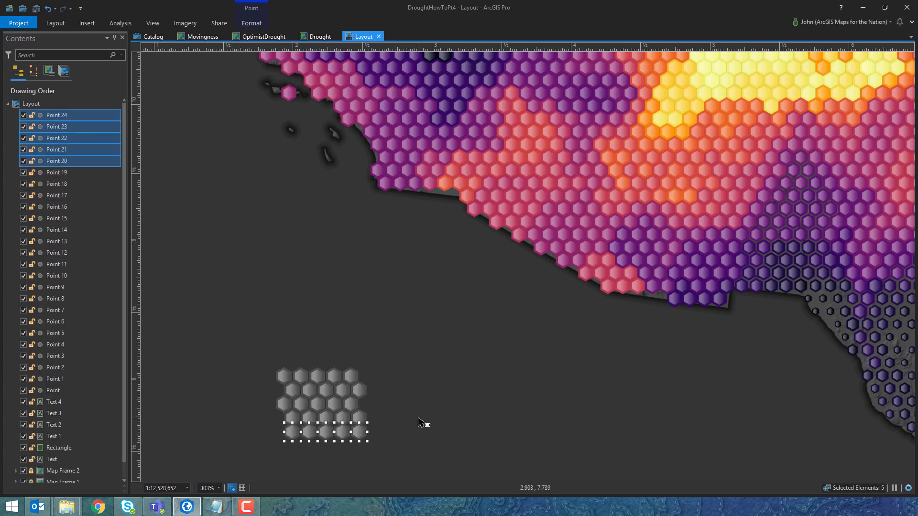
pyautogui.press('Left')
pyautogui.press('Left')
pyautogui.press('Left')
pyautogui.press('Left')
pyautogui.press('Left')
pyautogui.press('Left')
pyautogui.press('Left')
pyautogui.press('Right')
pyautogui.press('Right')
pyautogui.press('Right')
pyautogui.click(418, 422)
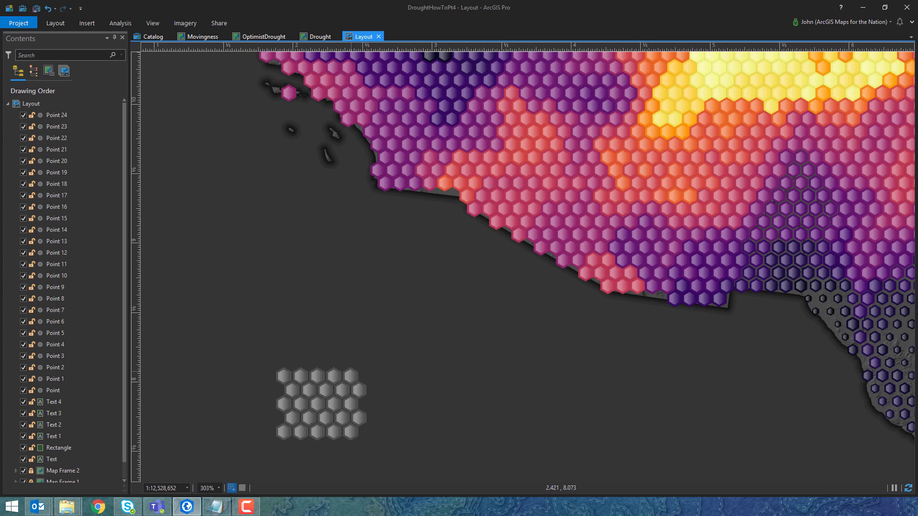
# Step: Switch to the Notepad color list, copy the lightest color code #F9FDA5, and move the list out of the way
pyautogui.click(216, 507)
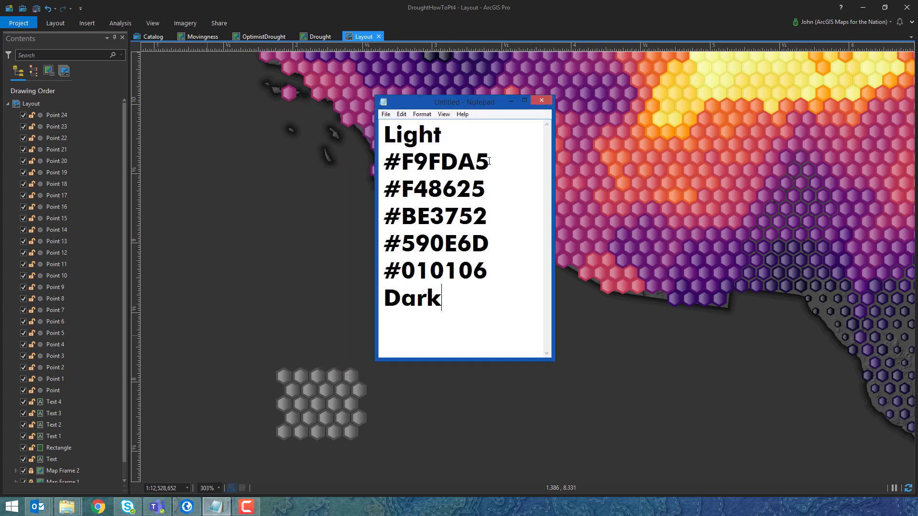
pyautogui.moveTo(489, 161); pyautogui.dragTo(384, 161)
pyautogui.rightClick(438, 160)
pyautogui.click(458, 191)
pyautogui.moveTo(515, 106); pyautogui.dragTo(0, 132)
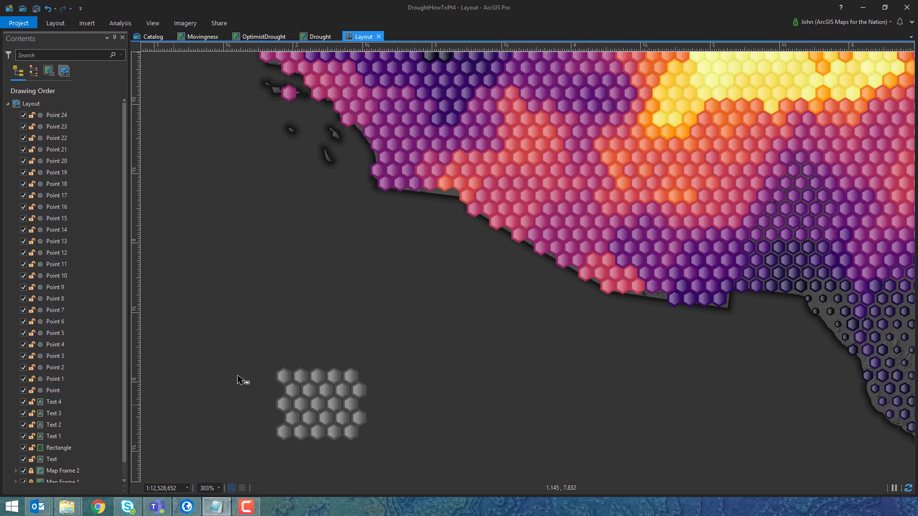
# Step: Select the top row of five hexagons and set their symbol color to hex F9FDA5
pyautogui.moveTo(242, 353); pyautogui.dragTo(375, 379)
pyautogui.rightClick(350, 375)
pyautogui.click(361, 369)
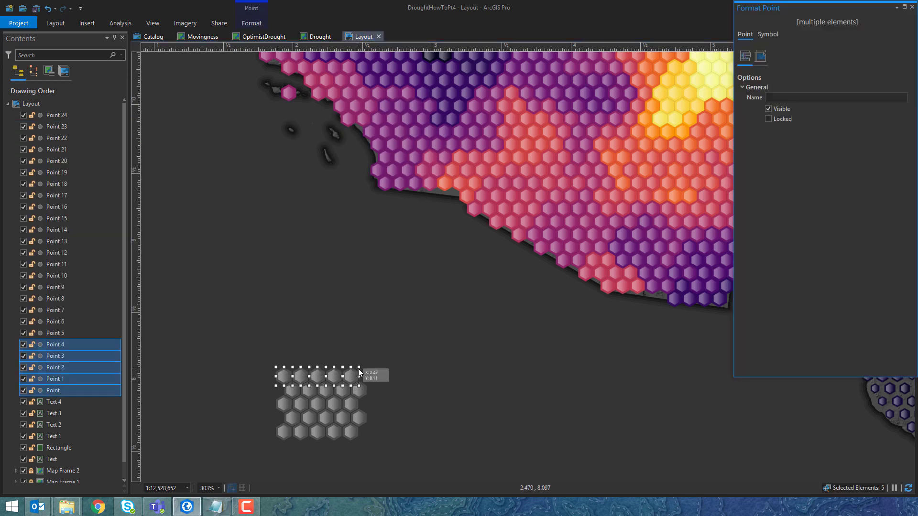
pyautogui.click(766, 35)
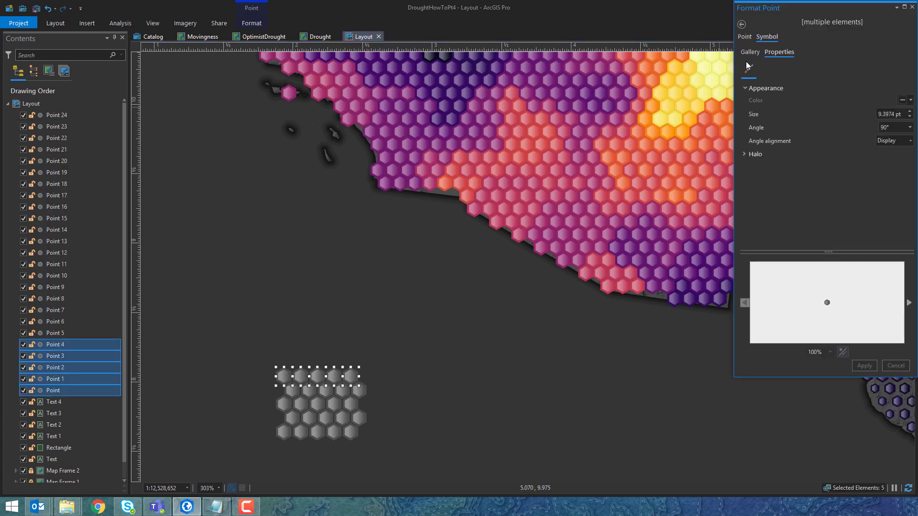
pyautogui.click(903, 101)
pyautogui.click(815, 252)
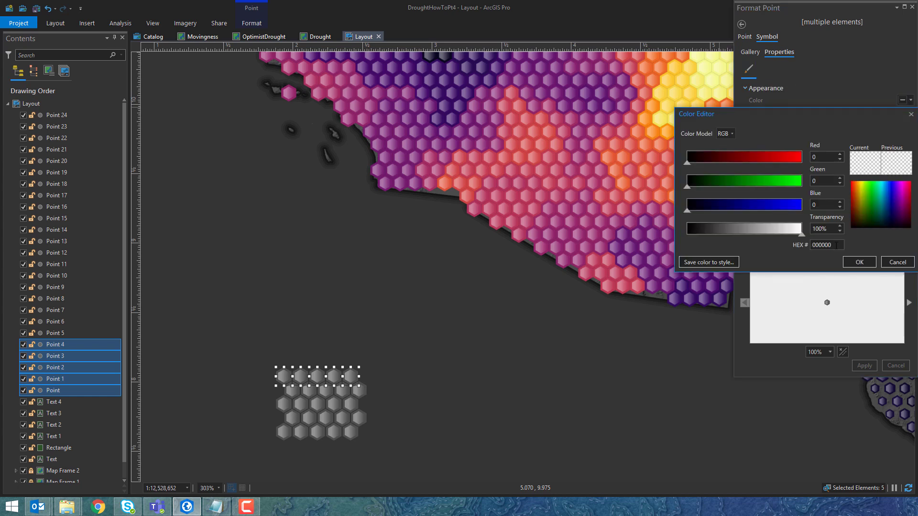
pyautogui.click(856, 262)
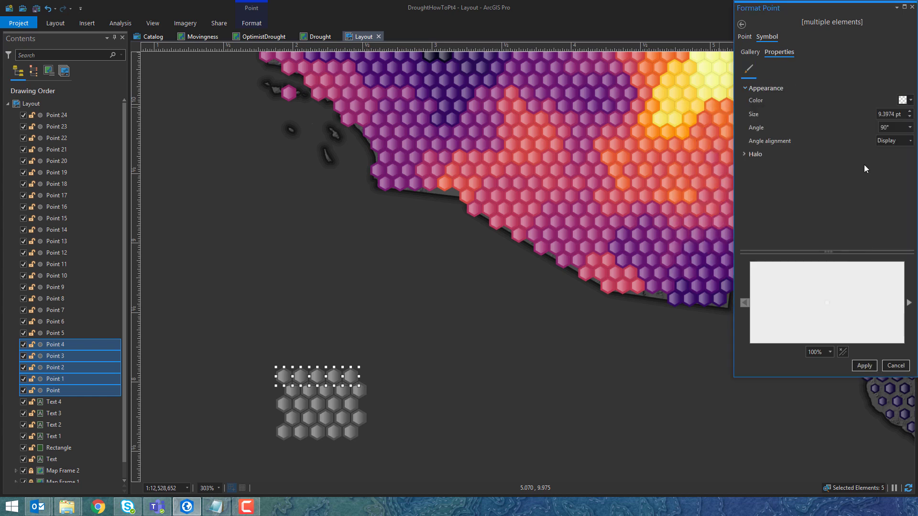
# Step: Set the transparency of the top hexagon row's color to 0% and apply the symbol change
pyautogui.click(905, 100)
pyautogui.click(825, 249)
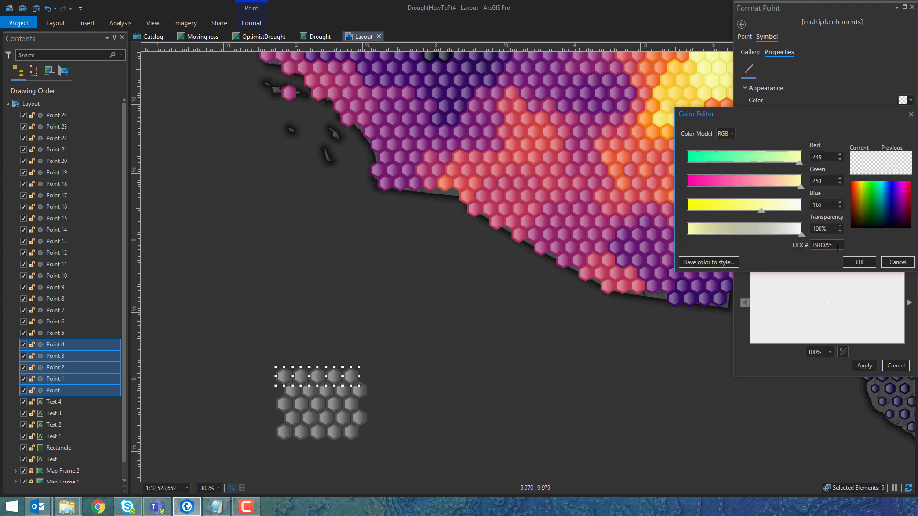
pyautogui.write('0')
pyautogui.press('Return')
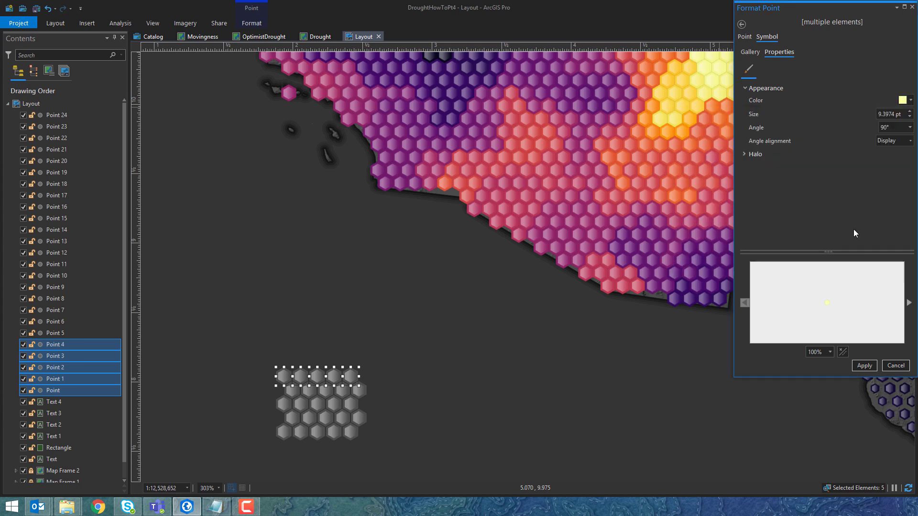
pyautogui.scroll(5, 826, 305)
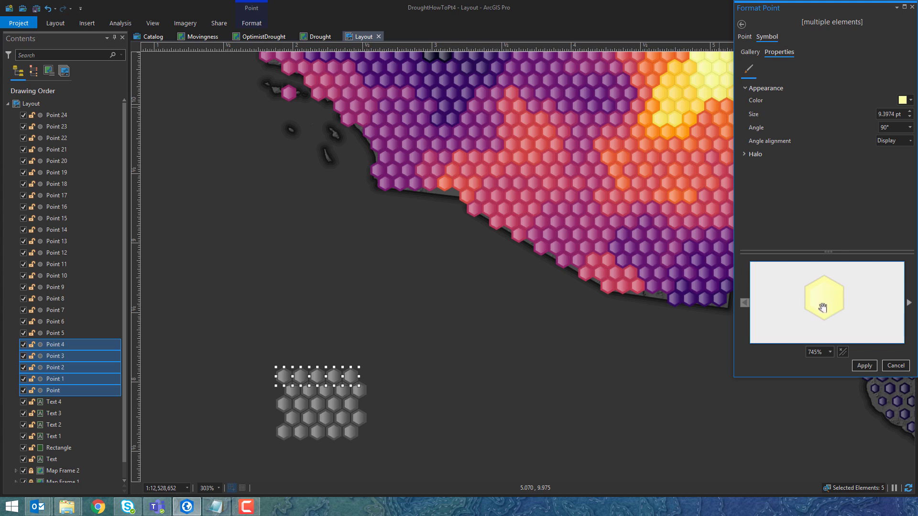
pyautogui.click(864, 366)
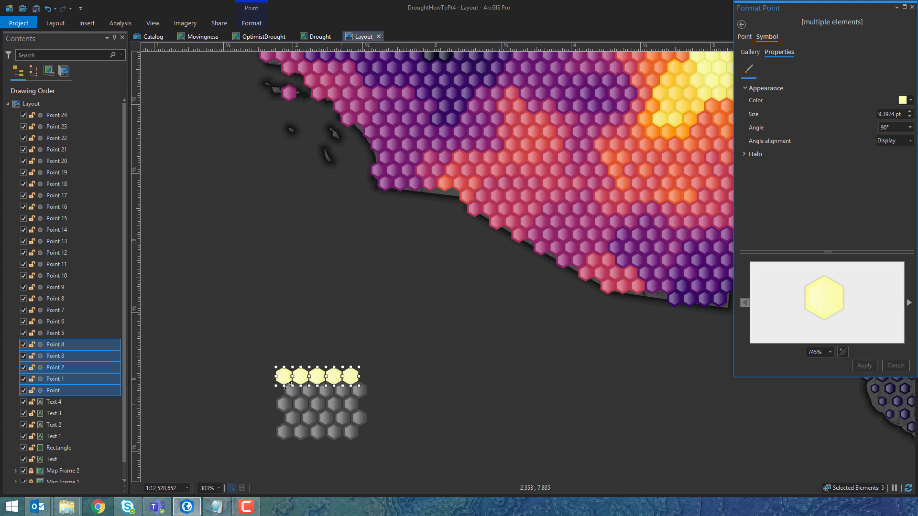
pyautogui.click(492, 351)
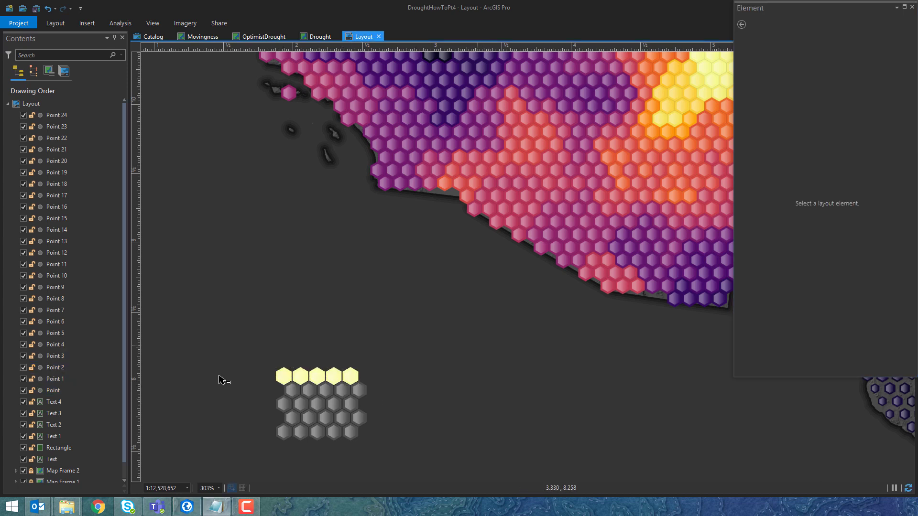
# Step: Recolor the second hexagon row with the copied orange hex code at 0% transparency
pyautogui.click(276, 391)
pyautogui.moveTo(368, 395); pyautogui.dragTo(369, 396)
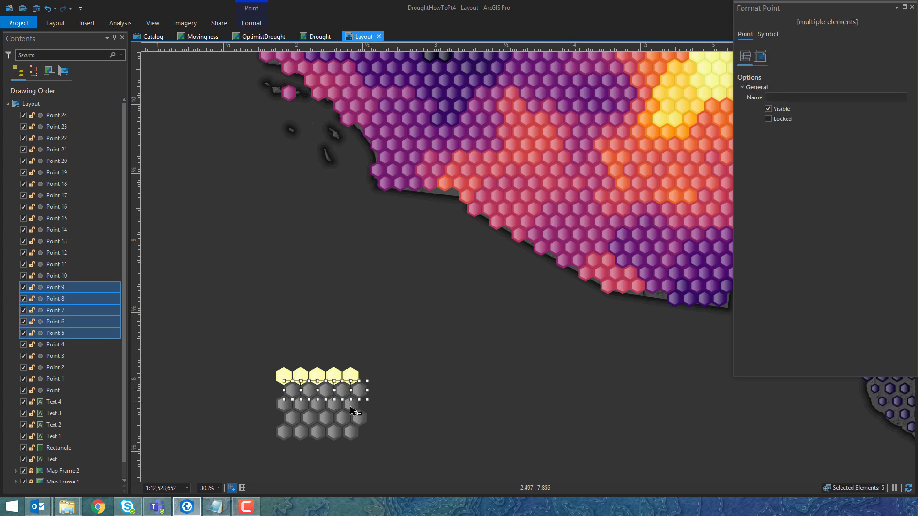
pyautogui.click(766, 37)
pyautogui.click(904, 99)
pyautogui.click(824, 243)
pyautogui.write('00')
pyautogui.moveTo(812, 229); pyautogui.dragTo(801, 246)
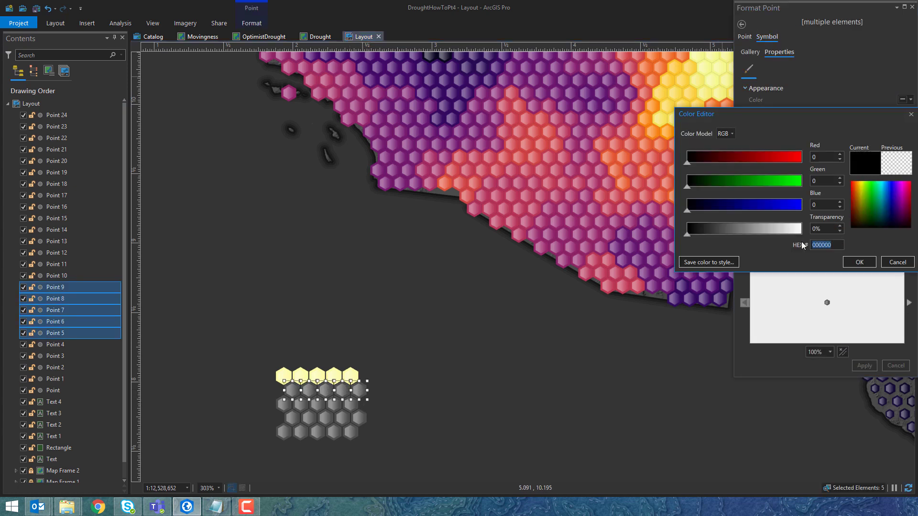
pyautogui.hotkey('ctrl', 'v')
pyautogui.click(853, 263)
pyautogui.scroll(6, 829, 307)
pyautogui.click(864, 365)
# Step: Copy the pinkish-red hex code from the Notepad list and apply it as the third hexagon row's symbol color
pyautogui.hotkey('alt', 'Tab')
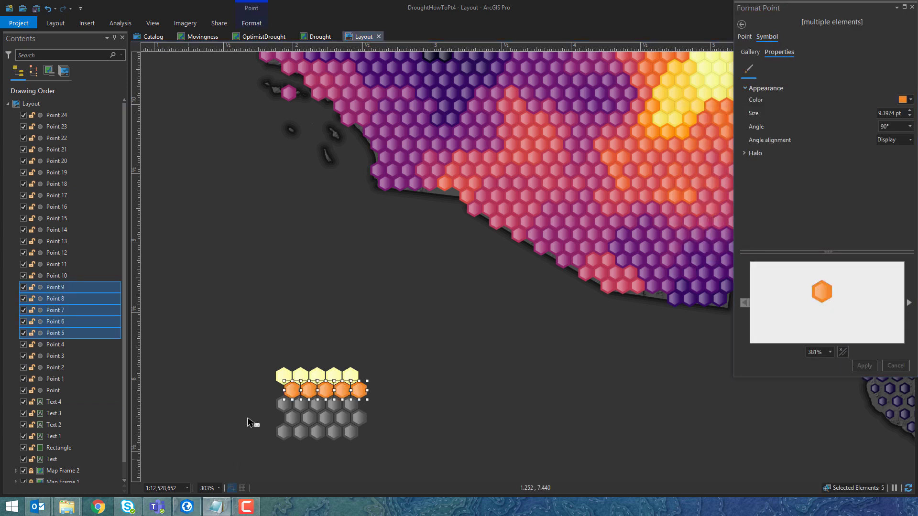
pyautogui.moveTo(266, 406); pyautogui.dragTo(362, 407)
pyautogui.click(766, 37)
pyautogui.click(904, 100)
pyautogui.click(820, 255)
pyautogui.doubleClick(837, 245)
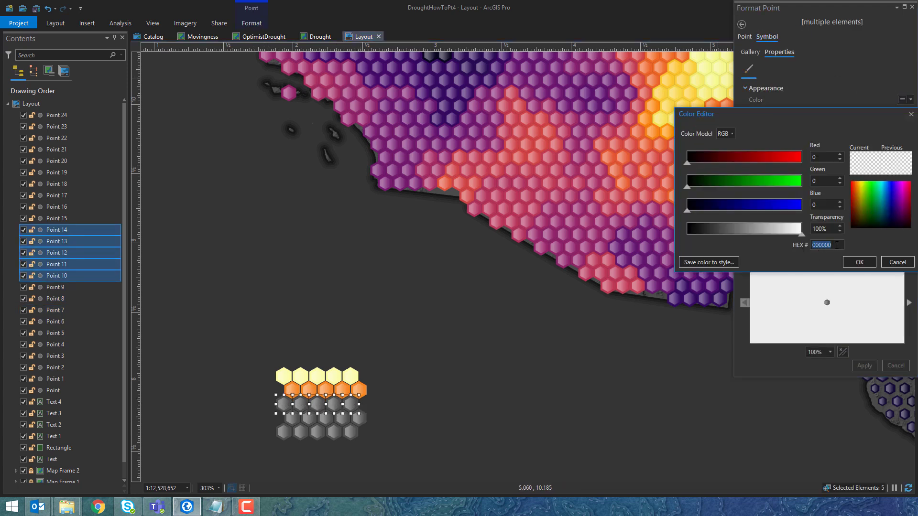
pyautogui.hotkey('ctrl', 'v')
pyautogui.click(859, 262)
pyautogui.click(865, 366)
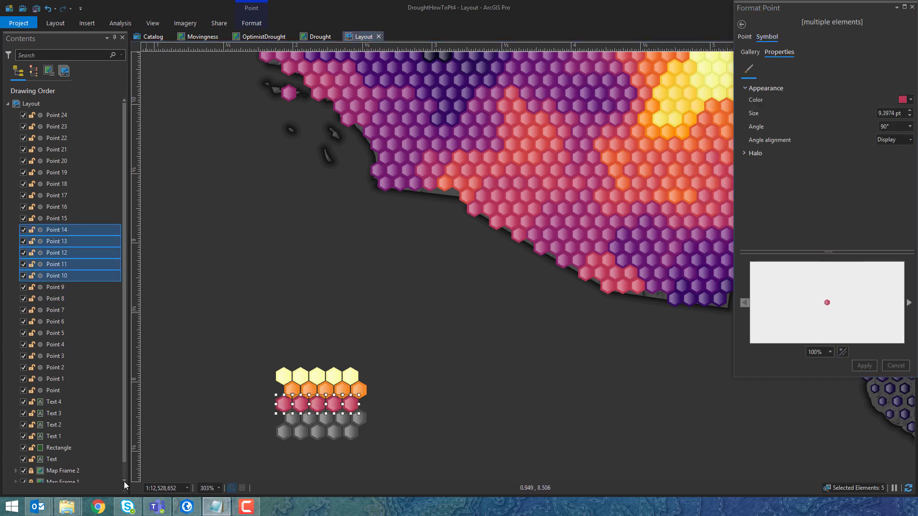
# Step: Recolor the fourth hexagon row with the dark purple hex code from the color list
pyautogui.moveTo(276, 426); pyautogui.dragTo(380, 430)
pyautogui.click(905, 99)
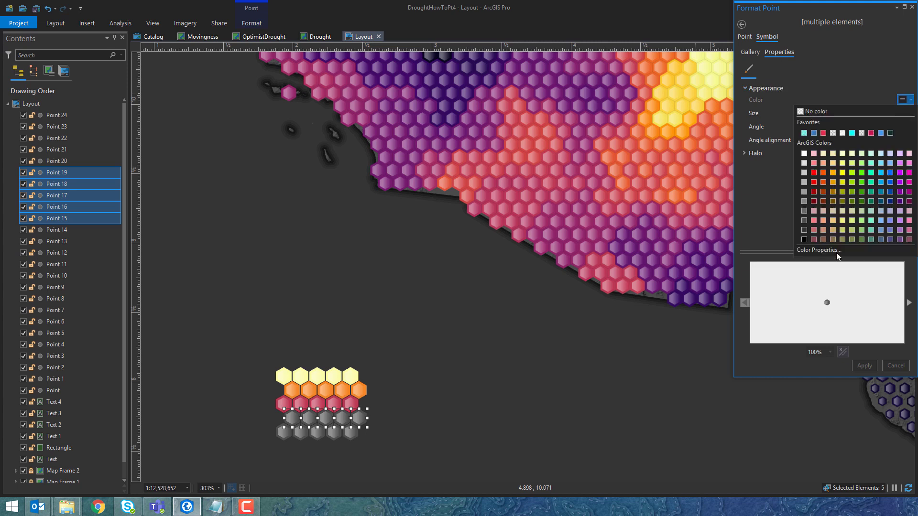
pyautogui.click(836, 252)
pyautogui.hotkey('ctrl', 'v')
pyautogui.click(860, 262)
pyautogui.click(865, 365)
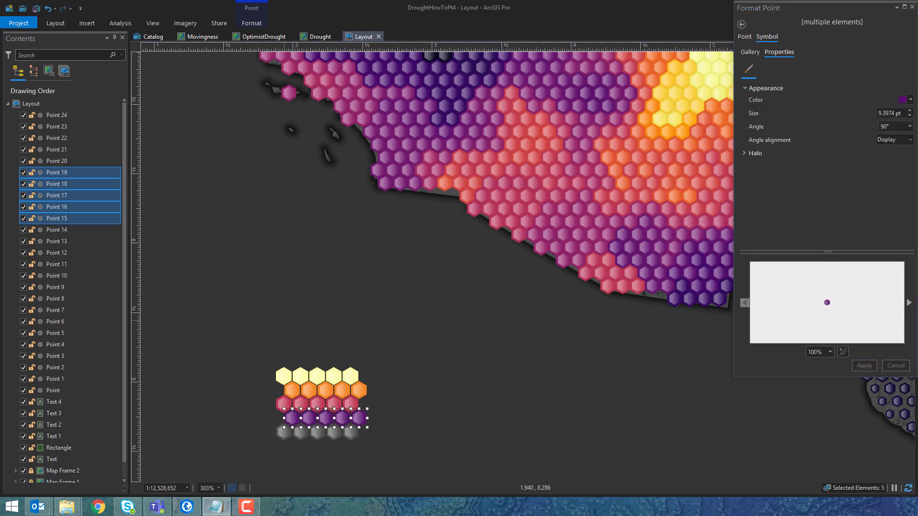
# Step: Set the symbol color of the bottom hexagon row to hex 010106 and apply it
pyautogui.moveTo(264, 426); pyautogui.dragTo(373, 444)
pyautogui.click(905, 100)
pyautogui.click(836, 253)
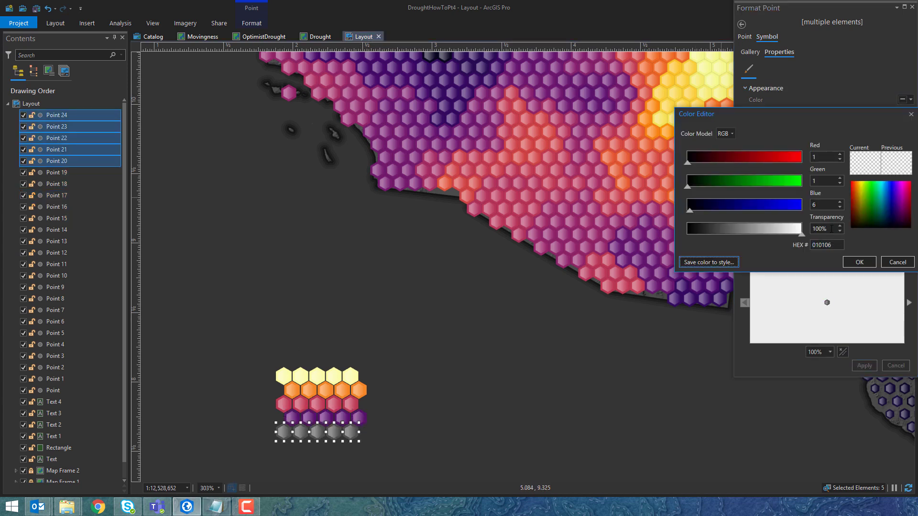
pyautogui.click(860, 262)
pyautogui.click(865, 365)
pyautogui.click(470, 400)
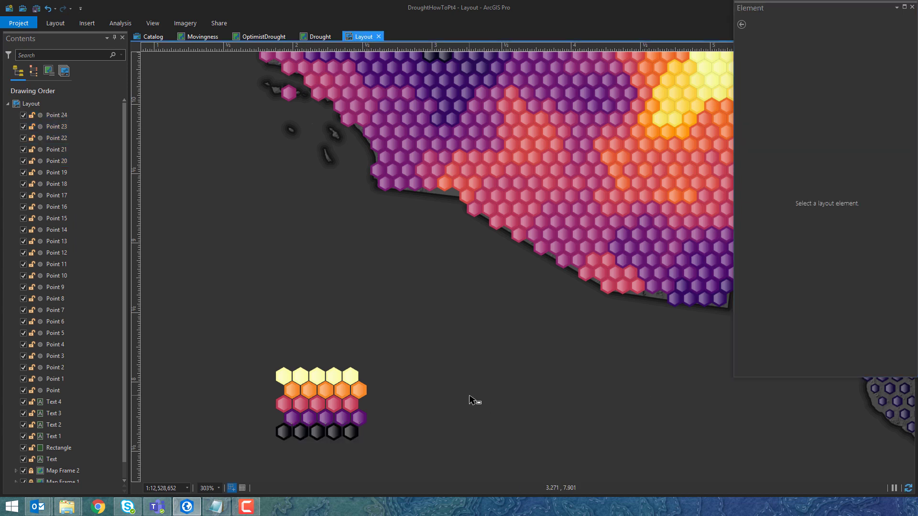
# Step: Set the size of the first hexagons in the yellow, red and black rows to 3 pt
pyautogui.moveTo(285, 450); pyautogui.dragTo(286, 450)
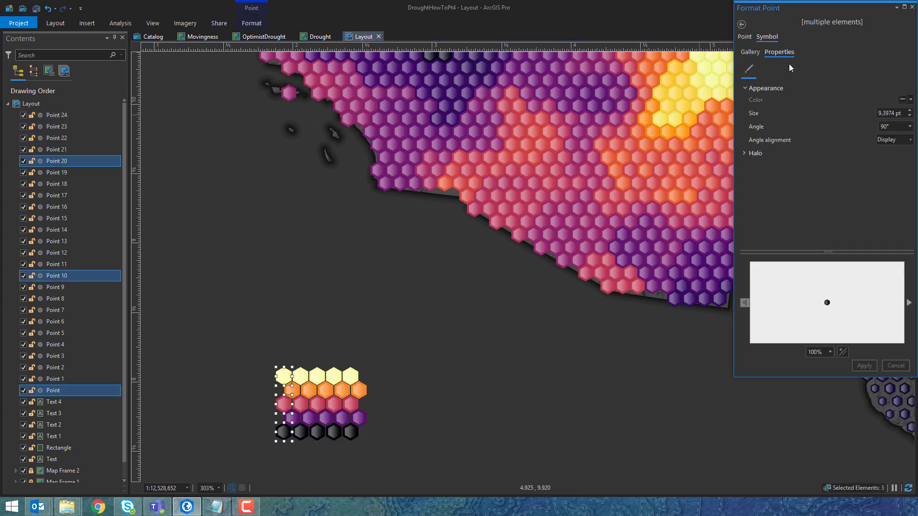
pyautogui.doubleClick(896, 113)
pyautogui.write('3')
pyautogui.click(863, 366)
pyautogui.click(230, 302)
# Step: Set the size of the first hexagons in the orange and purple rows to 3 pt
pyautogui.click(292, 389)
pyautogui.keyDown('ctrl'); pyautogui.click(292, 418); pyautogui.keyUp('ctrl')
pyautogui.click(760, 56)
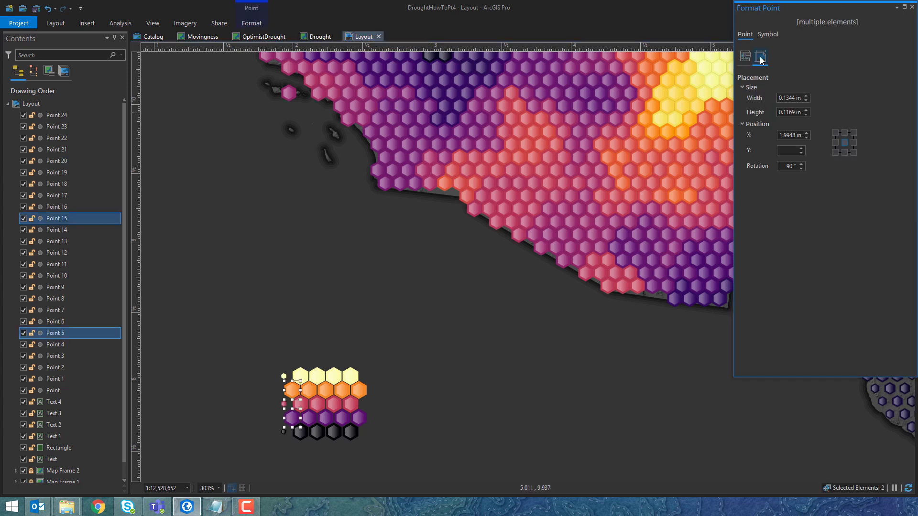
pyautogui.click(767, 34)
pyautogui.moveTo(902, 113); pyautogui.dragTo(840, 116)
pyautogui.write('3974')
pyautogui.click(864, 366)
# Step: Set the size of the second hexagons in the yellow, red and black rows to 5 pt
pyautogui.click(300, 376)
pyautogui.keyDown('ctrl'); pyautogui.click(300, 404); pyautogui.keyUp('ctrl')
pyautogui.keyDown('ctrl'); pyautogui.click(300, 432); pyautogui.keyUp('ctrl')
pyautogui.write('5')
pyautogui.click(864, 366)
# Step: Set the size of the second hexagons in the orange and purple rows to 5 pt
pyautogui.click(309, 390)
pyautogui.keyDown('ctrl'); pyautogui.click(309, 418); pyautogui.keyUp('ctrl')
pyautogui.click(773, 37)
pyautogui.write('5')
pyautogui.click(864, 366)
# Step: Set the size of the third hexagons in the yellow, red and black rows to 6 pt
pyautogui.click(318, 376)
pyautogui.keyDown('ctrl'); pyautogui.click(317, 404); pyautogui.keyUp('ctrl')
pyautogui.keyDown('ctrl'); pyautogui.click(317, 432); pyautogui.keyUp('ctrl')
pyautogui.write('6')
pyautogui.click(864, 366)
# Step: Set the size of the third hexagons in the orange and purple rows to 7 pt
pyautogui.click(326, 390)
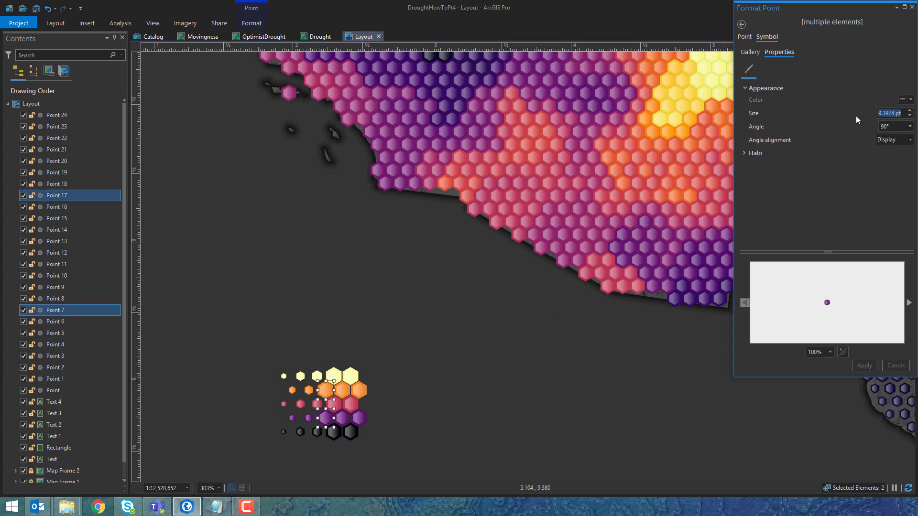
pyautogui.write('7')
pyautogui.click(865, 365)
# Step: Set the fourth yellow, red and black hexagons to 8 pt, and resize the fourth orange and purple hexagons
pyautogui.click(333, 376)
pyautogui.keyDown('ctrl'); pyautogui.click(334, 405); pyautogui.keyUp('ctrl')
pyautogui.keyDown('ctrl'); pyautogui.click(333, 431); pyautogui.keyUp('ctrl')
pyautogui.moveTo(900, 113); pyautogui.dragTo(814, 117)
pyautogui.write('8')
pyautogui.click(864, 366)
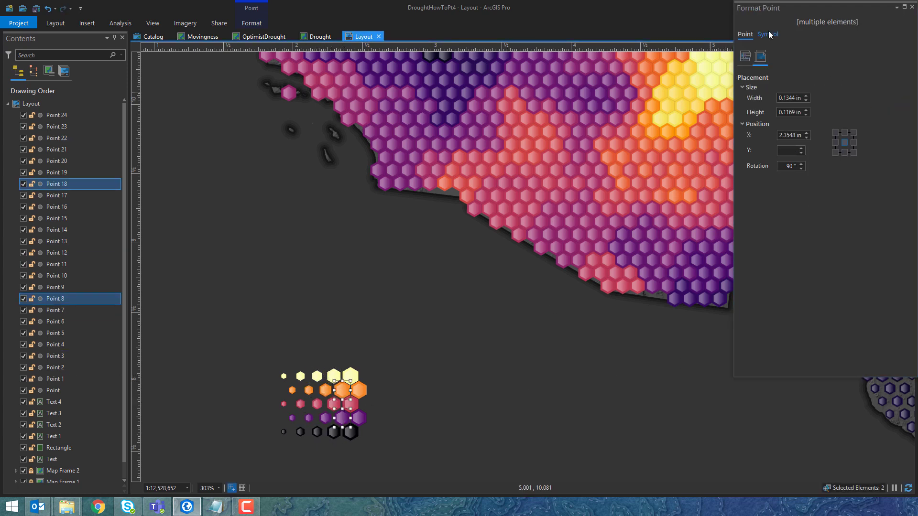
pyautogui.click(768, 35)
pyautogui.click(864, 365)
# Step: Set the last yellow, red and black hexagons to 10 pt, and enlarge the last orange and purple ones
pyautogui.click(351, 376)
pyautogui.keyDown('ctrl'); pyautogui.click(350, 404); pyautogui.keyUp('ctrl')
pyautogui.keyDown('ctrl'); pyautogui.click(350, 432); pyautogui.keyUp('ctrl')
pyautogui.moveTo(900, 114); pyautogui.dragTo(774, 122)
pyautogui.write('10')
pyautogui.press('Tab')
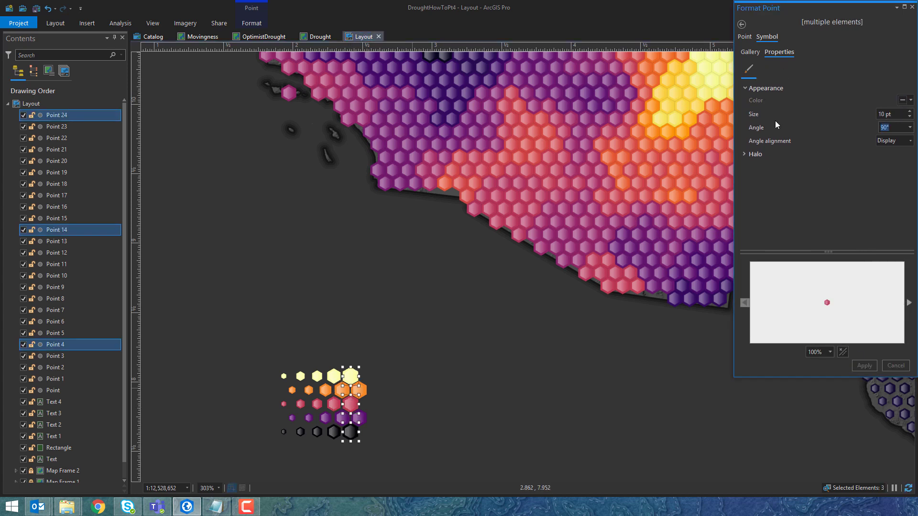
pyautogui.click(864, 365)
pyautogui.click(865, 365)
pyautogui.click(262, 346)
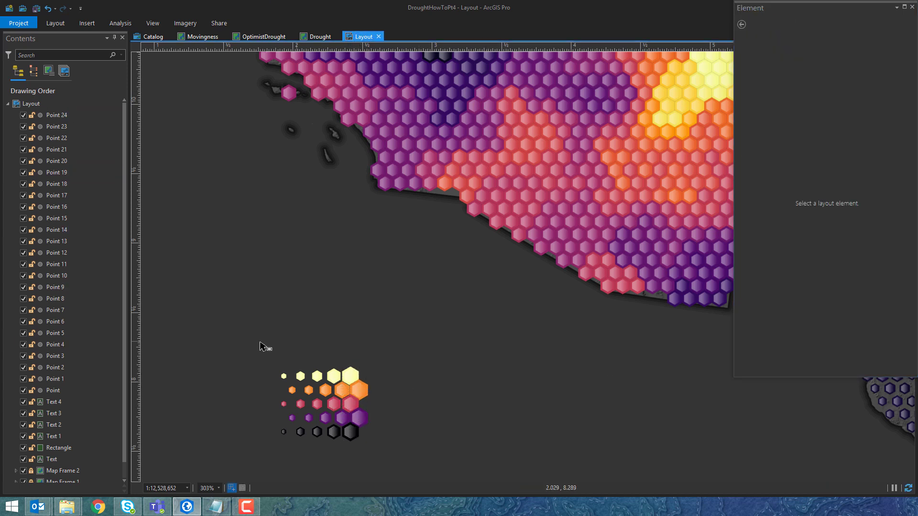
# Step: Select all the legend hexagons and combine them into one group
pyautogui.moveTo(250, 343); pyautogui.dragTo(341, 433)
pyautogui.rightClick(344, 378)
pyautogui.click(383, 285)
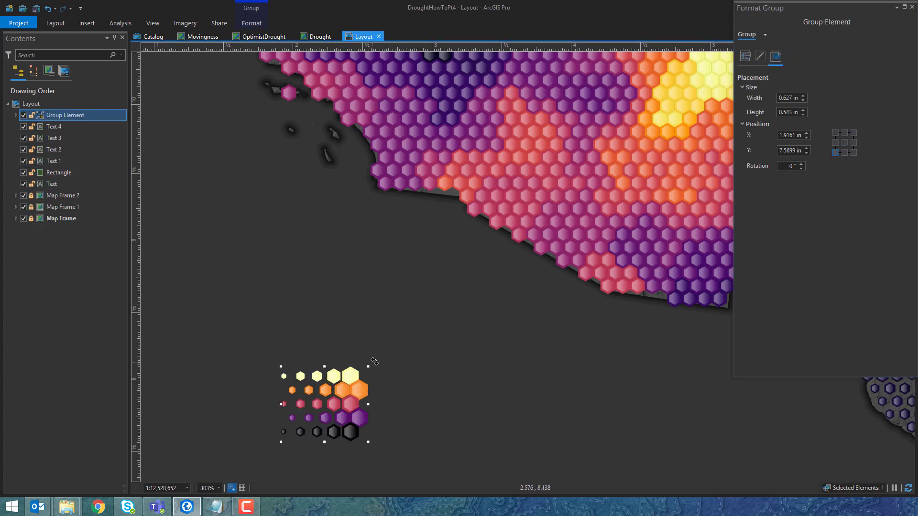
# Step: Rotate the hexagon group about 45° counterclockwise and reposition it below the map's southwest coast
pyautogui.moveTo(359, 334); pyautogui.dragTo(291, 309)
pyautogui.moveTo(293, 365); pyautogui.dragTo(334, 346)
pyautogui.click(461, 371)
# Step: Duplicate the text "The Optimist's Drought Map" and place the copy just below the hexagon legend
pyautogui.scroll(-3, 236, 320)
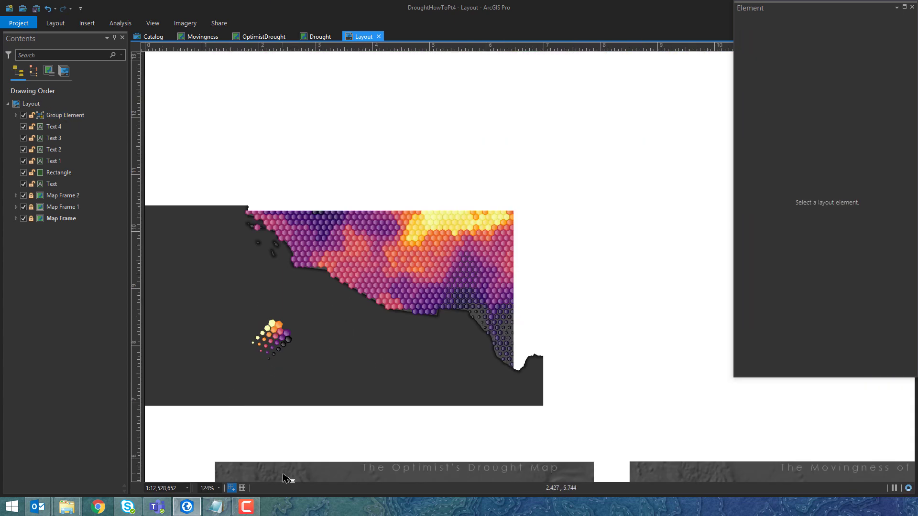
pyautogui.scroll(3, 225, 344)
pyautogui.moveTo(244, 342); pyautogui.dragTo(244, 209)
pyautogui.click(586, 454)
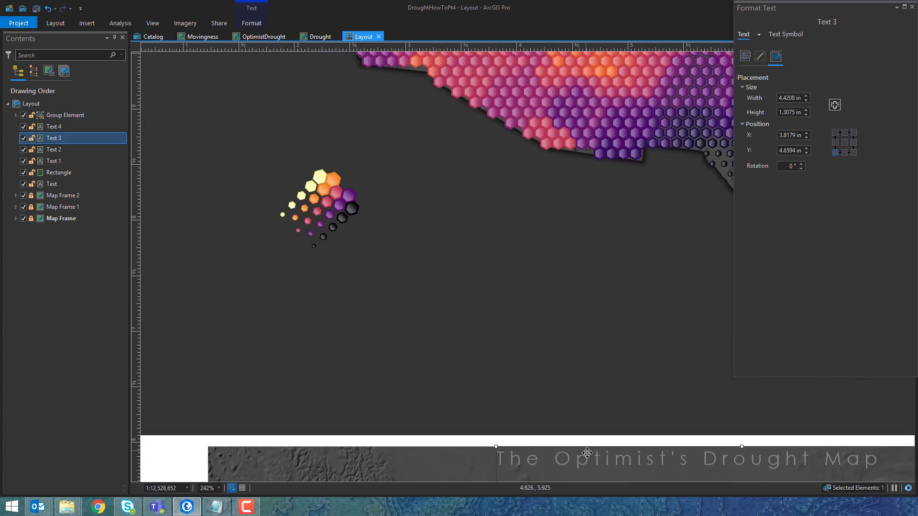
pyautogui.click(442, 294)
pyautogui.click(447, 297)
pyautogui.scroll(-1, 201, 313)
pyautogui.rightClick(154, 319)
pyautogui.click(177, 367)
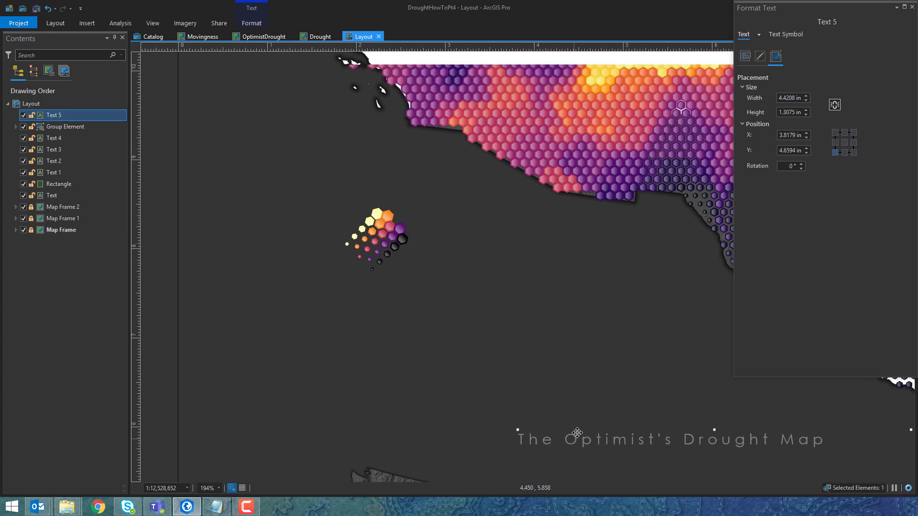
pyautogui.moveTo(584, 434); pyautogui.dragTo(385, 299)
# Step: Set the copied text's letter spacing to 0% and apply the text symbol changes
pyautogui.click(785, 34)
pyautogui.click(764, 71)
pyautogui.click(764, 90)
pyautogui.doubleClick(874, 114)
pyautogui.write('0')
pyautogui.press('Tab')
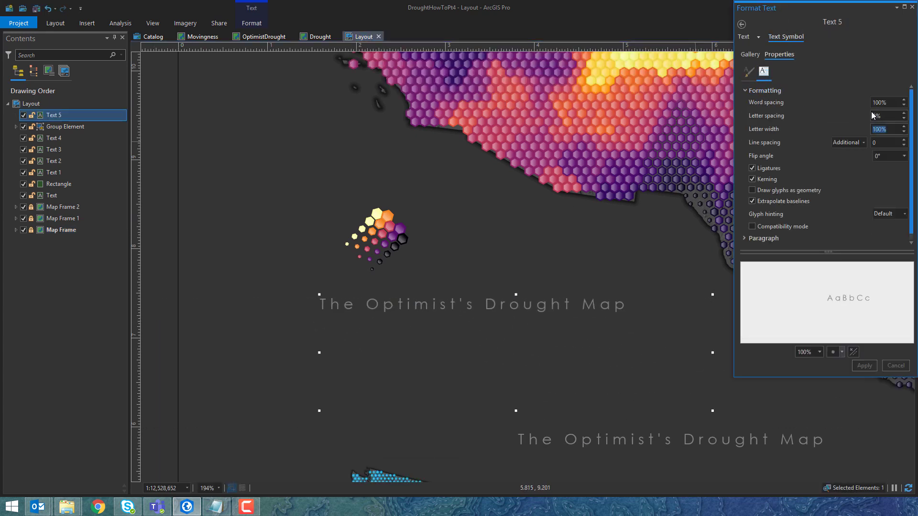
pyautogui.click(864, 365)
pyautogui.click(903, 127)
pyautogui.click(890, 177)
pyautogui.click(864, 366)
# Step: Replace the copied text's wording with "Frequency"
pyautogui.click(743, 36)
pyautogui.click(745, 56)
pyautogui.tripleClick(813, 149)
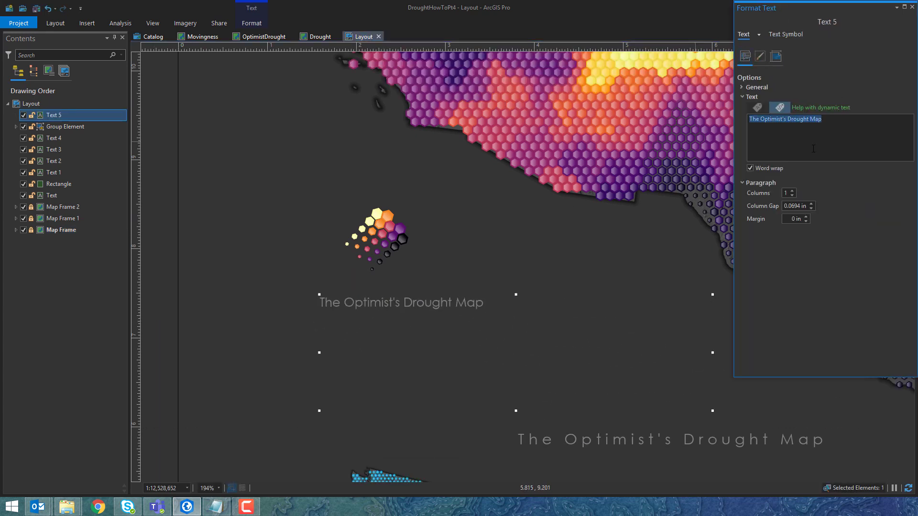
pyautogui.write('Frequency')
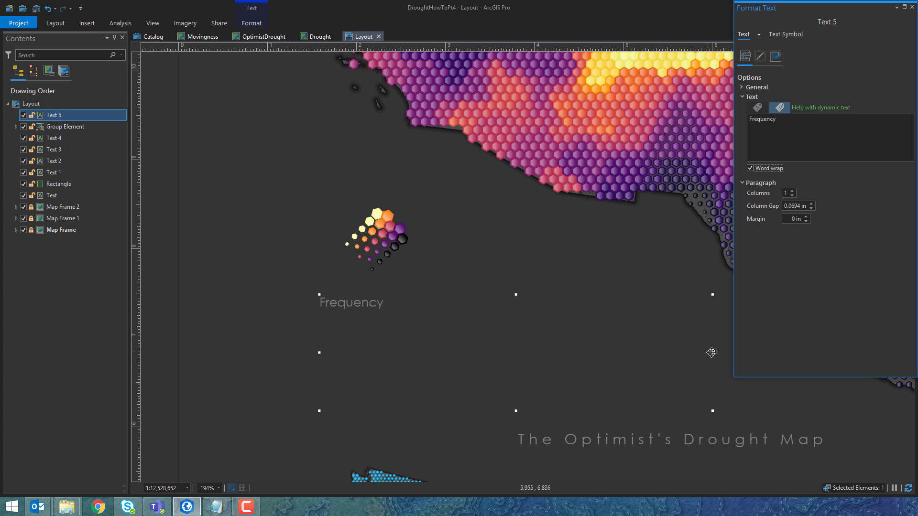
# Step: Shrink the Frequency text box, rotate it about 45°, and position it beside the hexagon legend
pyautogui.moveTo(373, 408); pyautogui.dragTo(440, 279)
pyautogui.moveTo(500, 269); pyautogui.dragTo(467, 193)
pyautogui.moveTo(409, 261); pyautogui.dragTo(309, 238)
# Step: Add a minus sign before and a plus sign after the label so it reads "- Frequency +"
pyautogui.click(749, 119)
pyautogui.write('-')
pyautogui.click(778, 123)
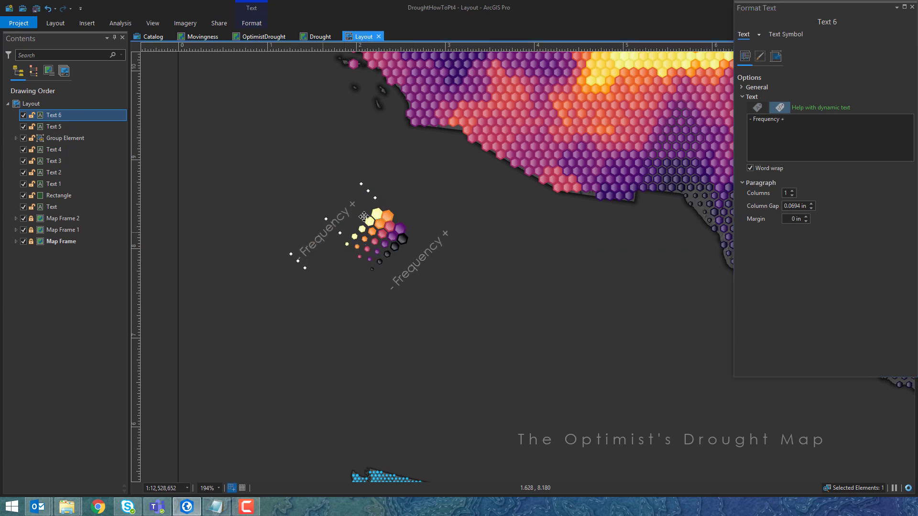
# Step: Turn the duplicate Frequency label along the legend's lower-left side and change its wording to "- Intensity +"
pyautogui.moveTo(380, 196); pyautogui.dragTo(387, 341)
pyautogui.moveTo(344, 289); pyautogui.dragTo(329, 266)
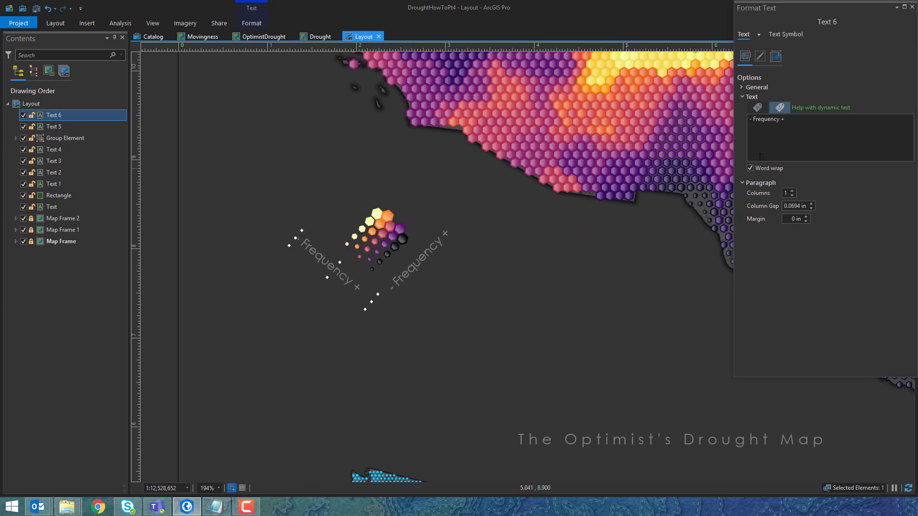
pyautogui.moveTo(787, 119); pyautogui.dragTo(710, 124)
pyautogui.write('Intensity')
# Step: Duplicate the Intensity label, move the copy above the legend, and rotate it to horizontal
pyautogui.moveTo(329, 265); pyautogui.dragTo(380, 146)
pyautogui.click(442, 341)
pyautogui.moveTo(429, 168); pyautogui.dragTo(444, 128)
# Step: Change the horizontal label's text to "DROUGHT" and place it directly above the hexagons
pyautogui.tripleClick(765, 120)
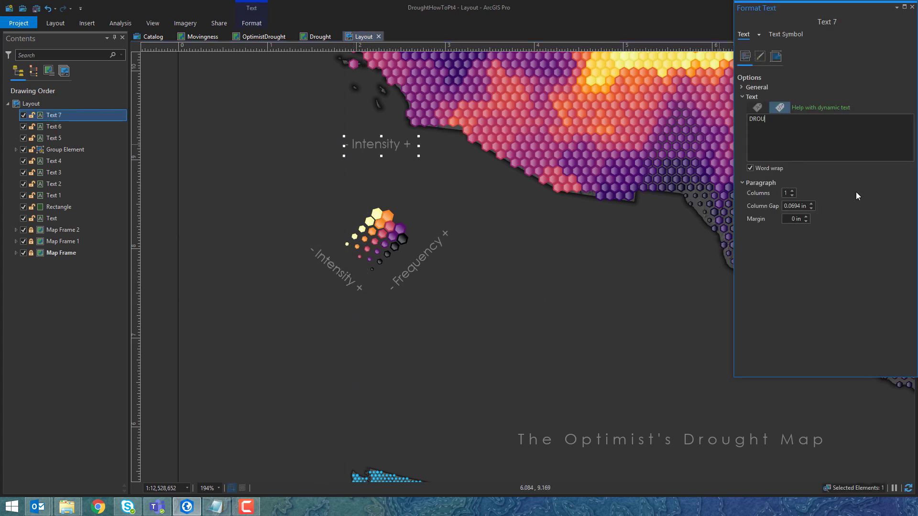
pyautogui.write('DROUGHT')
pyautogui.moveTo(375, 152); pyautogui.dragTo(375, 199)
pyautogui.click(289, 176)
# Step: Close the element settings, select the hexagon group with its three labels, and shift the legend slightly right
pyautogui.scroll(-5, 335, 414)
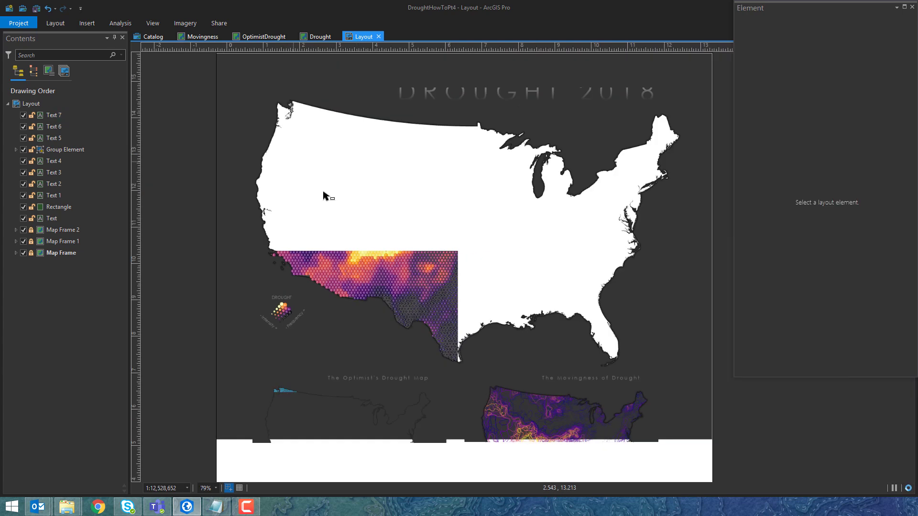
pyautogui.click(911, 7)
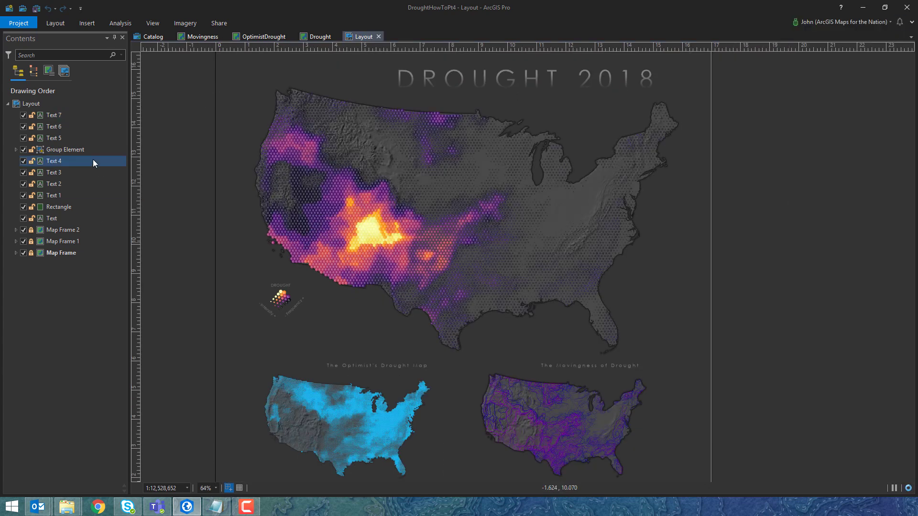
pyautogui.click(65, 149)
pyautogui.keyDown('shift'); pyautogui.click(54, 114); pyautogui.keyUp('shift')
pyautogui.moveTo(282, 300); pyautogui.dragTo(311, 303)
pyautogui.click(162, 287)
# Step: Export the layout as the PNG file Drought2018.png at a resolution of 300 DPI
pyautogui.click(219, 22)
pyautogui.click(243, 48)
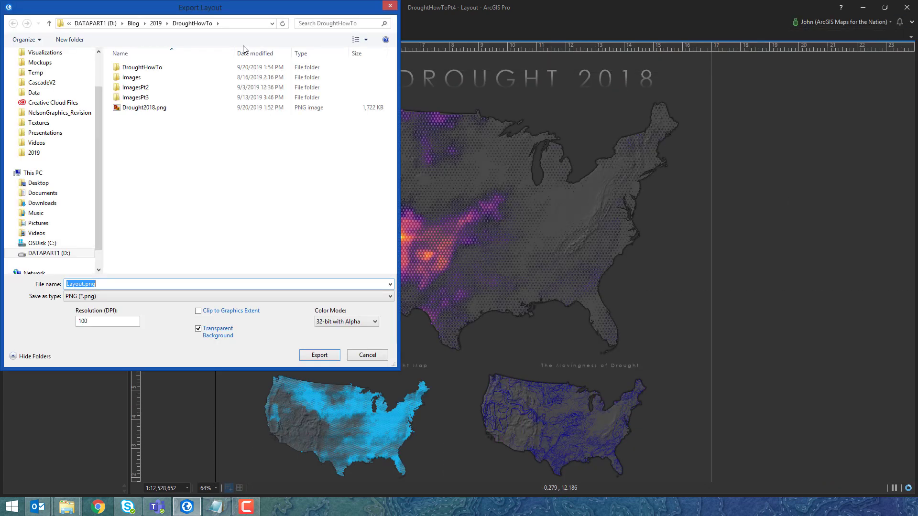
pyautogui.click(140, 107)
pyautogui.moveTo(81, 321); pyautogui.dragTo(89, 321)
pyautogui.write('300')
pyautogui.click(319, 355)
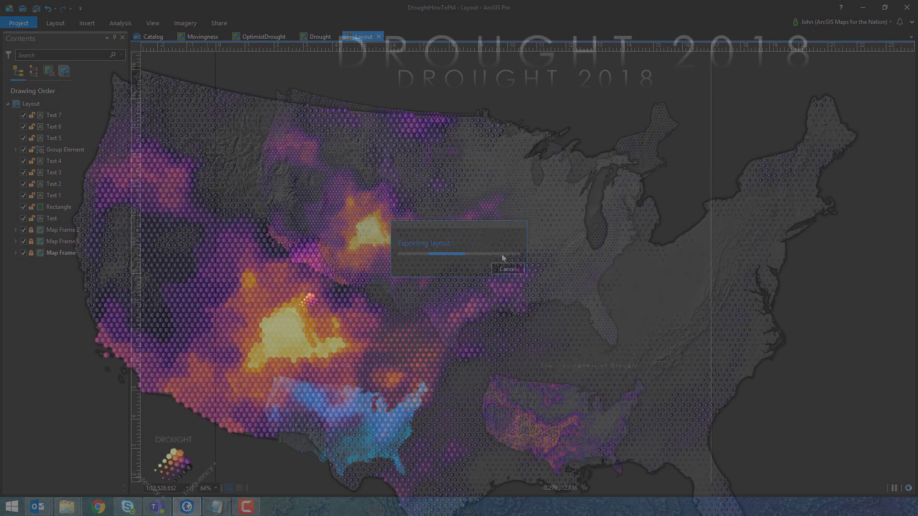